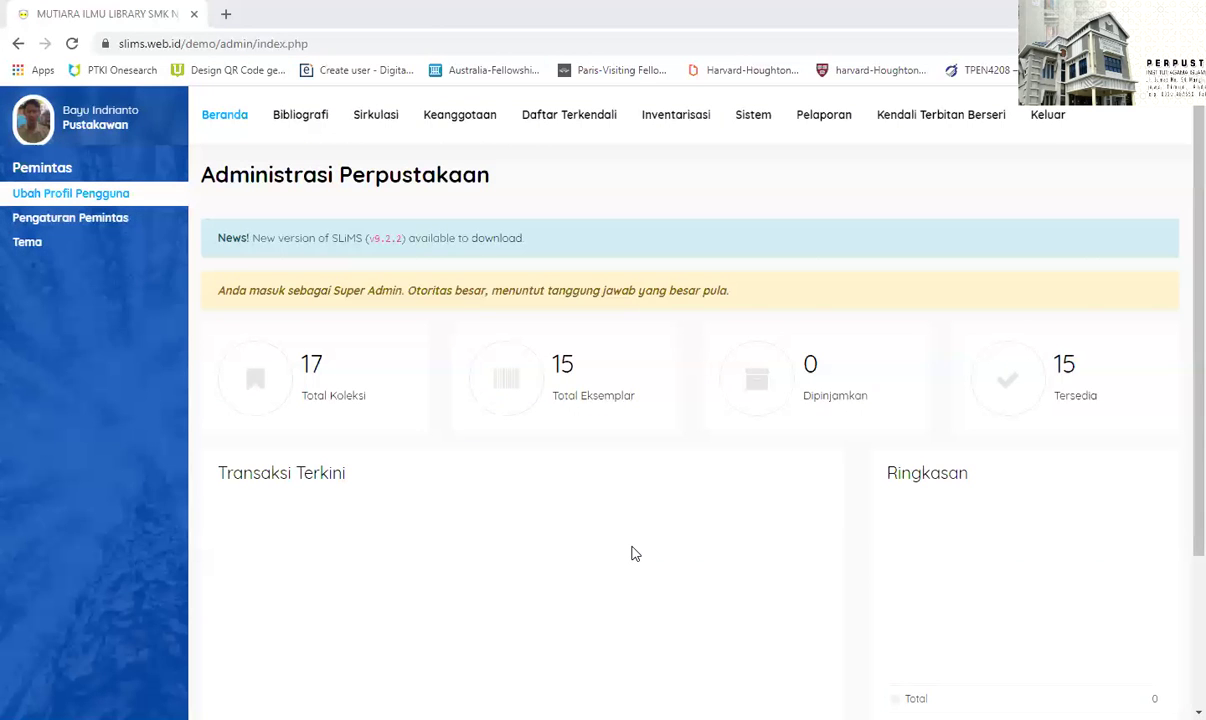
- Open the Siswa record in the membership types (Tipe Keanggotaan) and review its loan settings
left_click(299, 119)
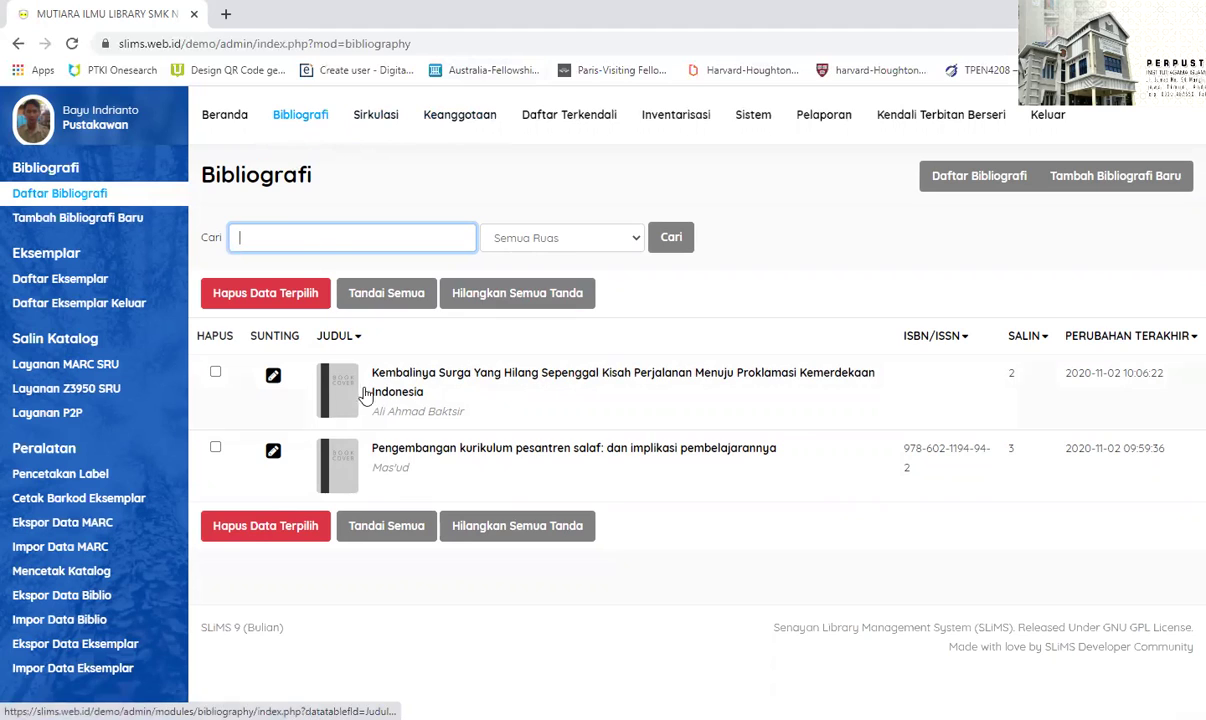
left_click(466, 127)
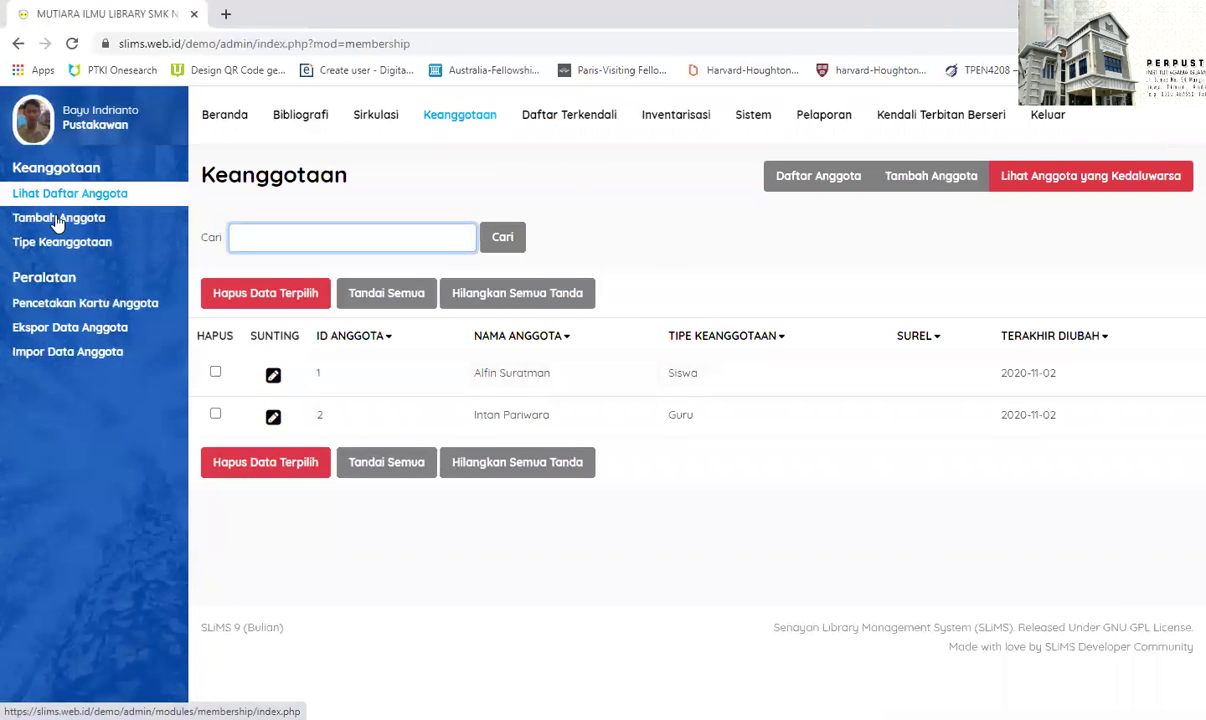
left_click(76, 243)
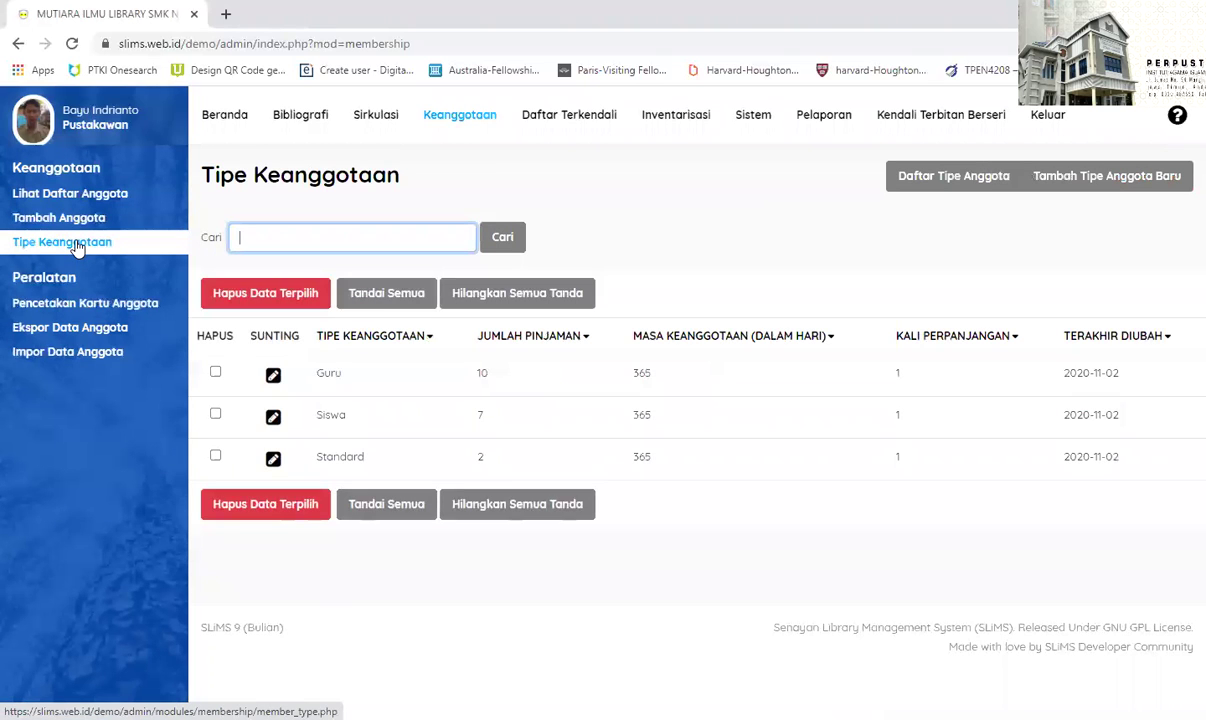
left_click(273, 418)
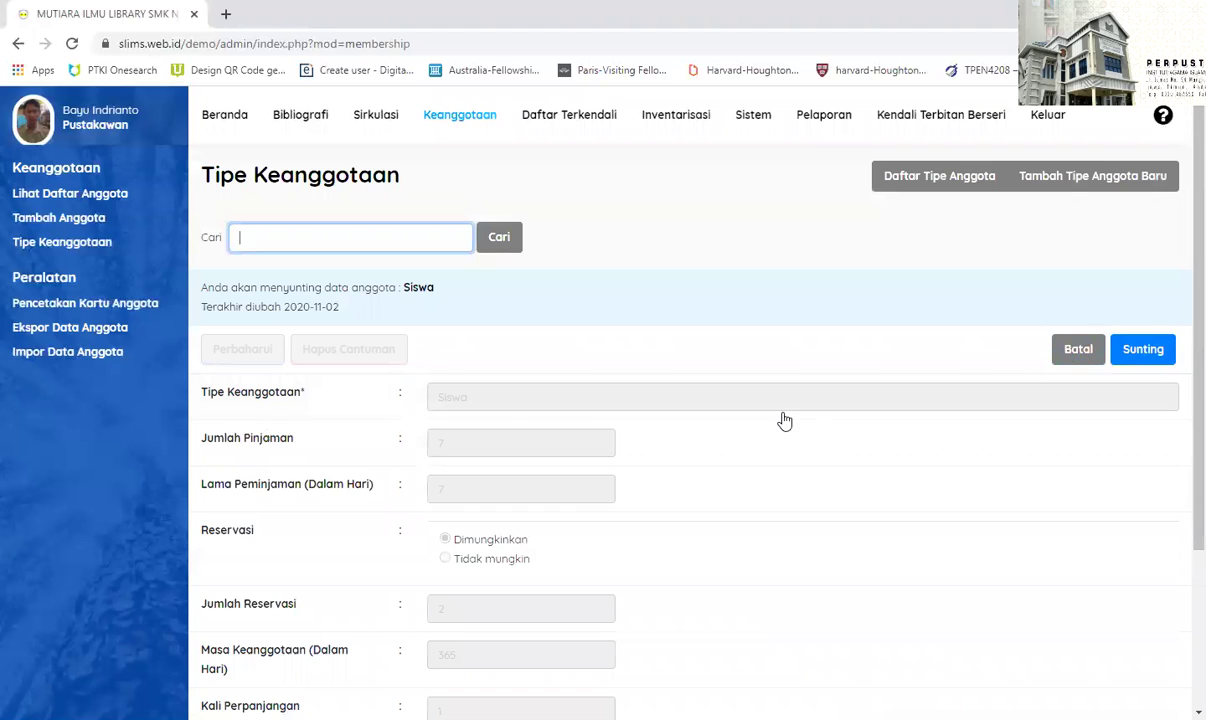
scroll(423, 452, "down", 3)
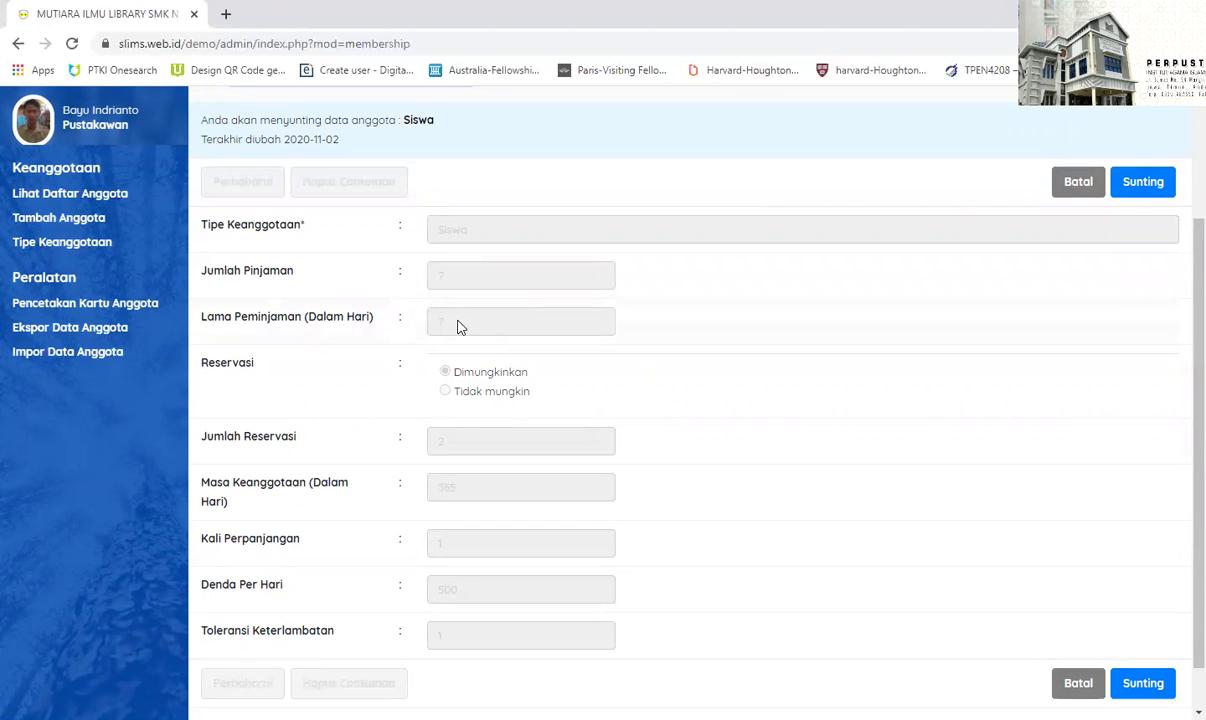
- Load slims.web.id/demo/admin in a second browser tab and bring up the circulation loan rules (Aturan Peminjaman)
left_click(224, 13)
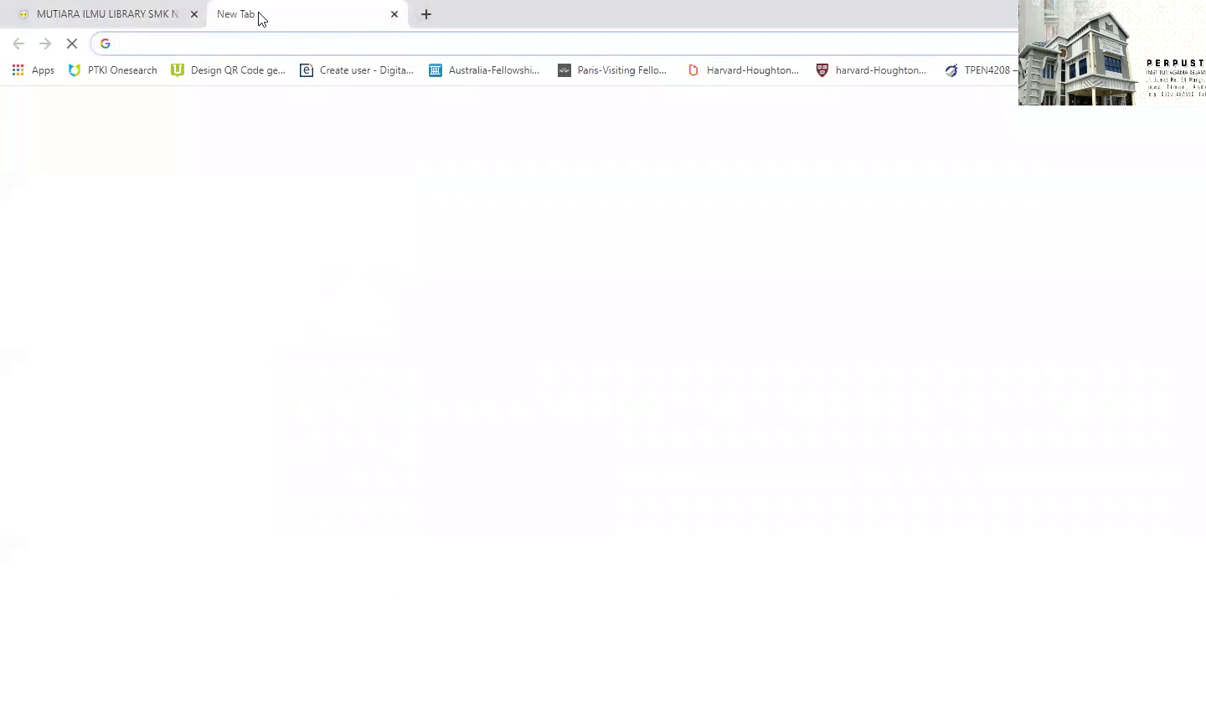
type("sli")
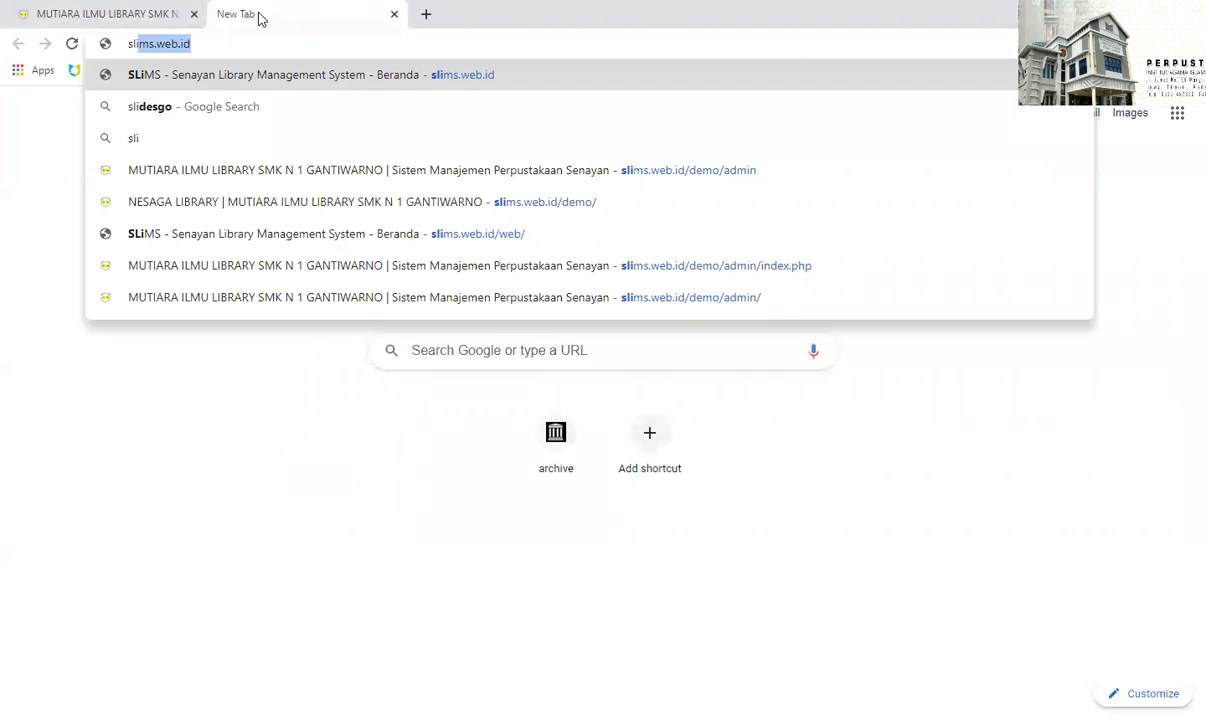
left_click(697, 173)
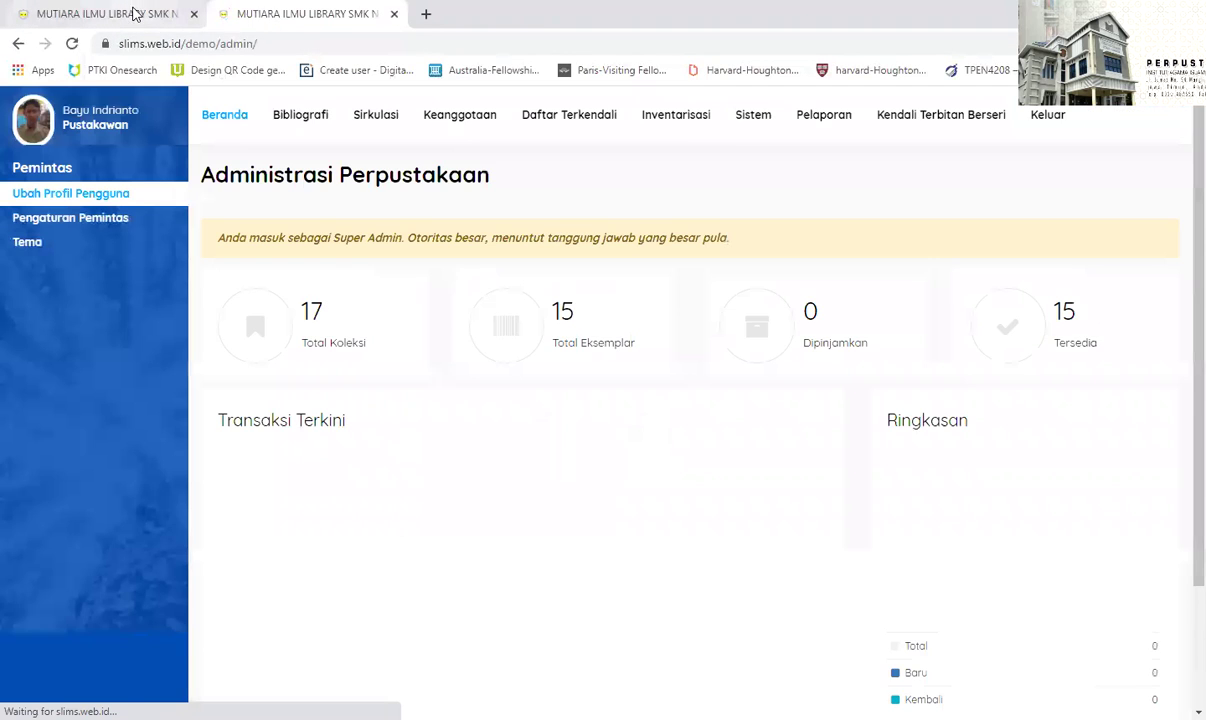
left_click(379, 123)
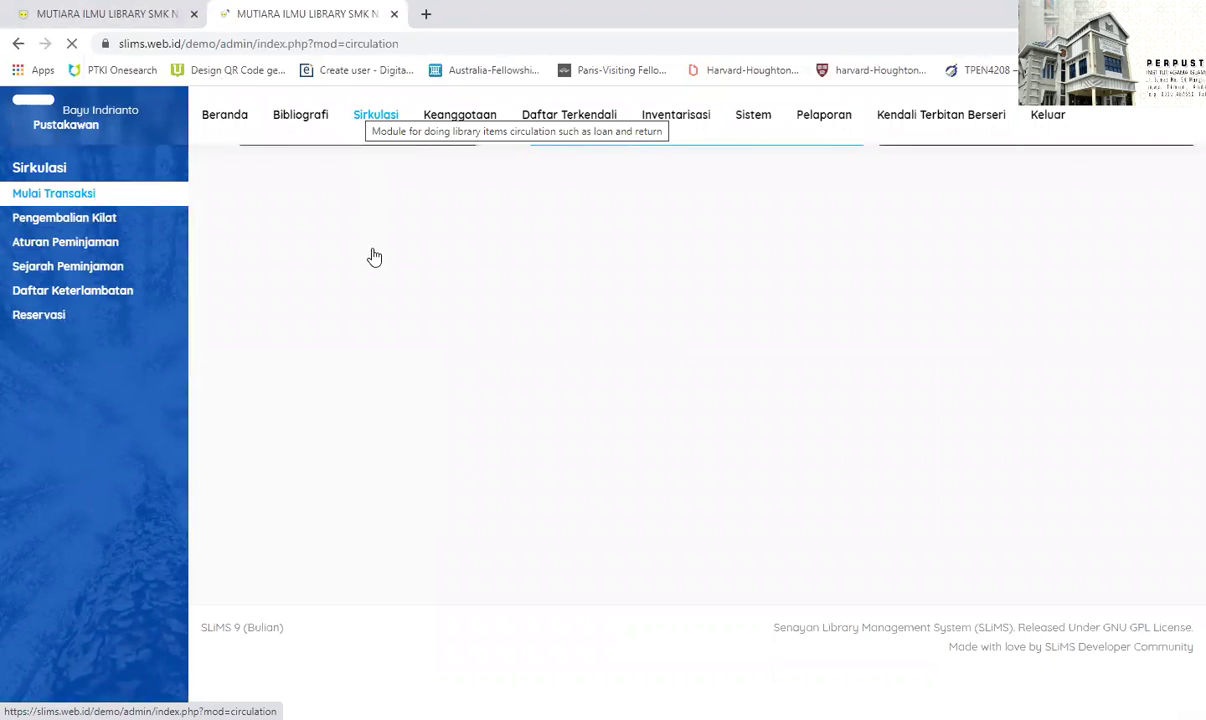
left_click(75, 243)
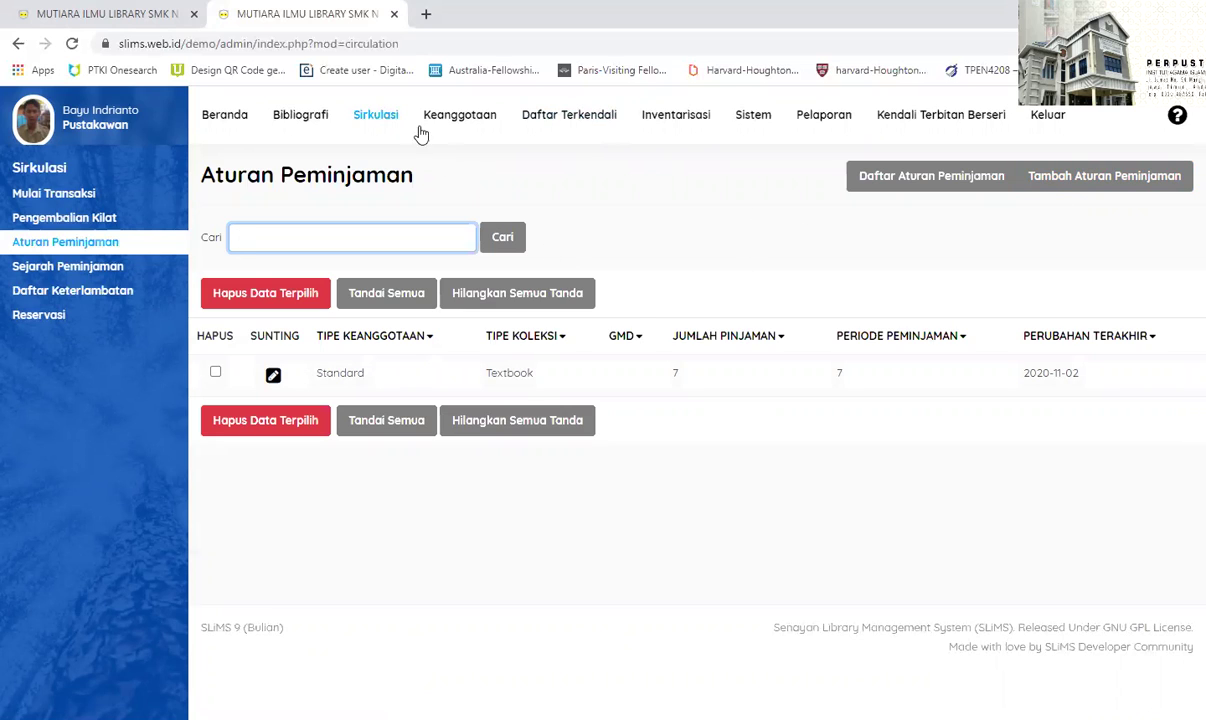
- Start a new membership type named Siswa with Jumlah Pinjaman 7 and Lama Peminjaman 7 days
left_click(103, 15)
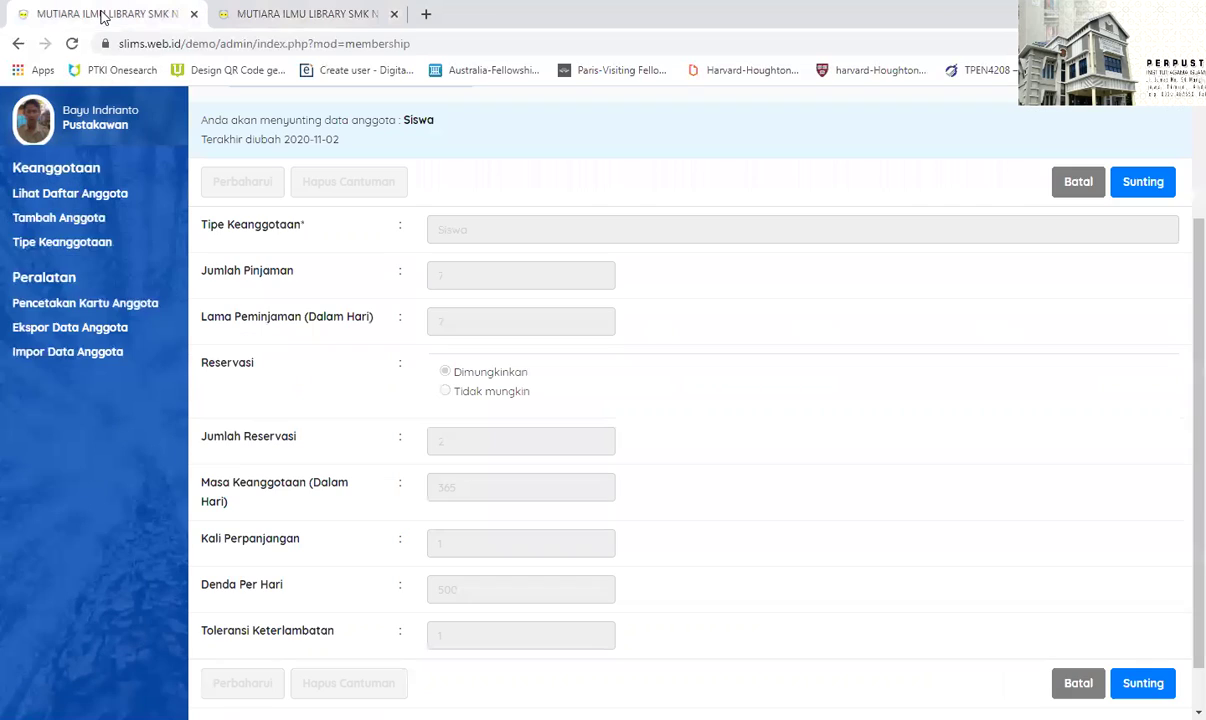
left_click(100, 241)
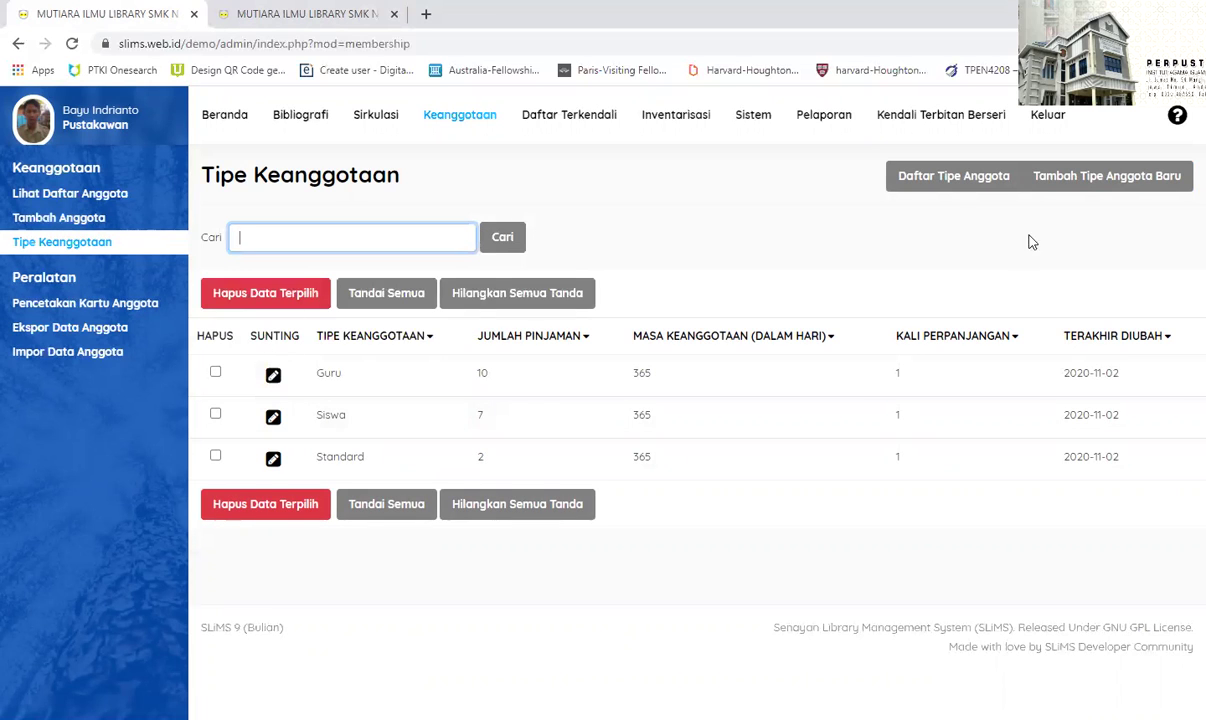
left_click(1121, 181)
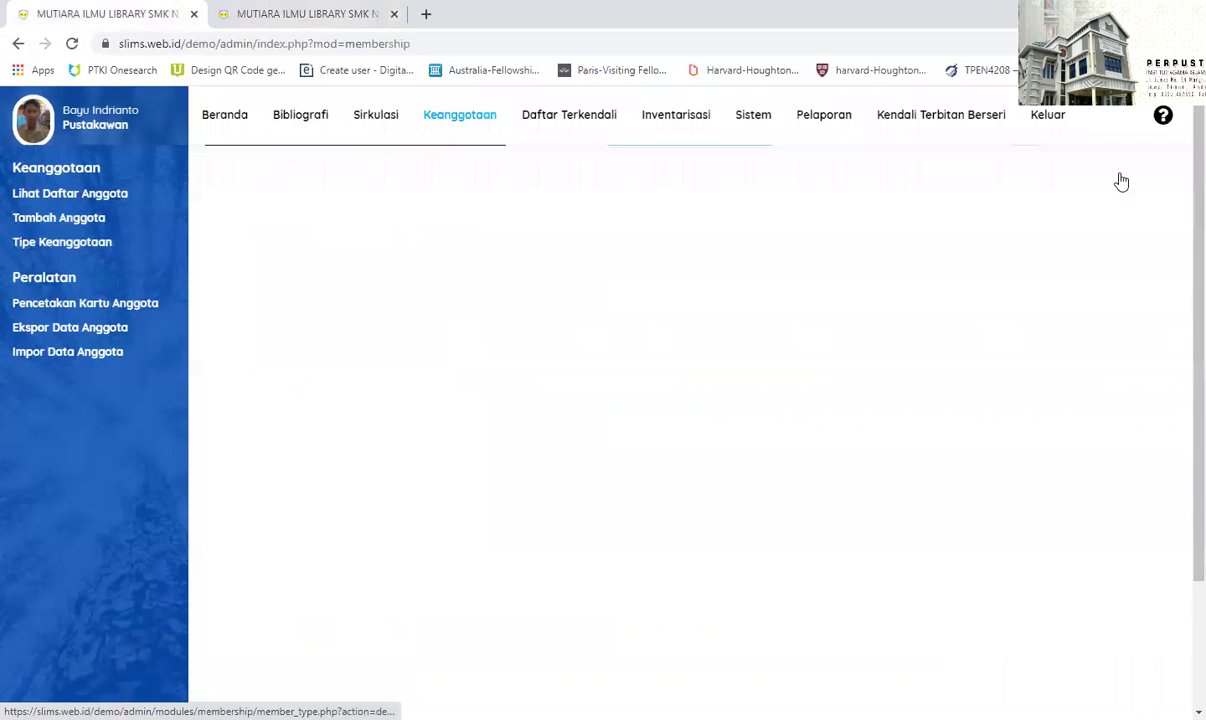
left_click(573, 343)
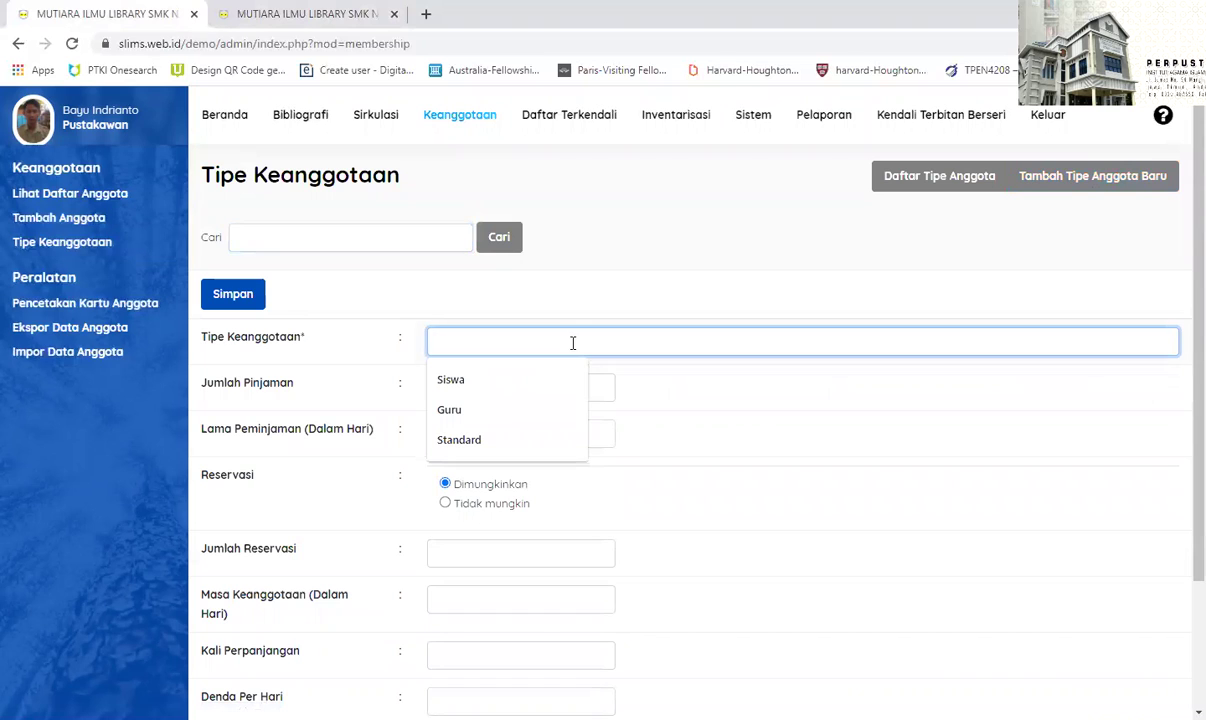
left_click(510, 378)
left_click(522, 384)
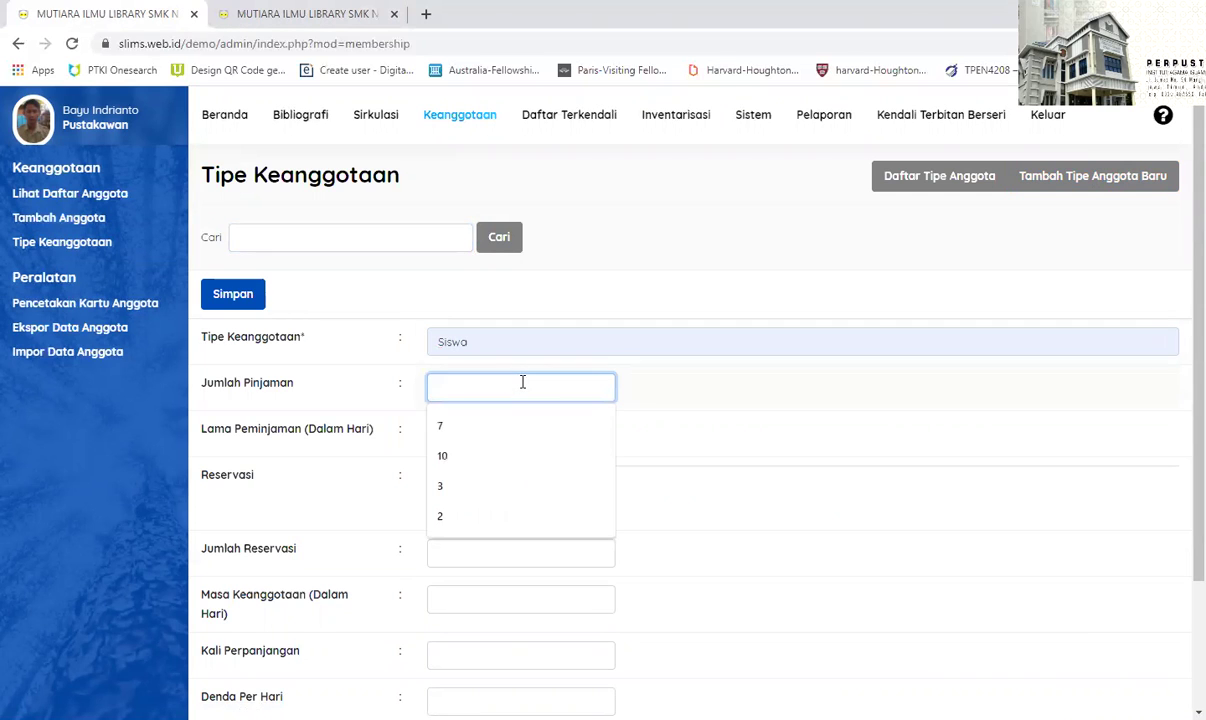
left_click(522, 425)
left_click(511, 433)
left_click(495, 470)
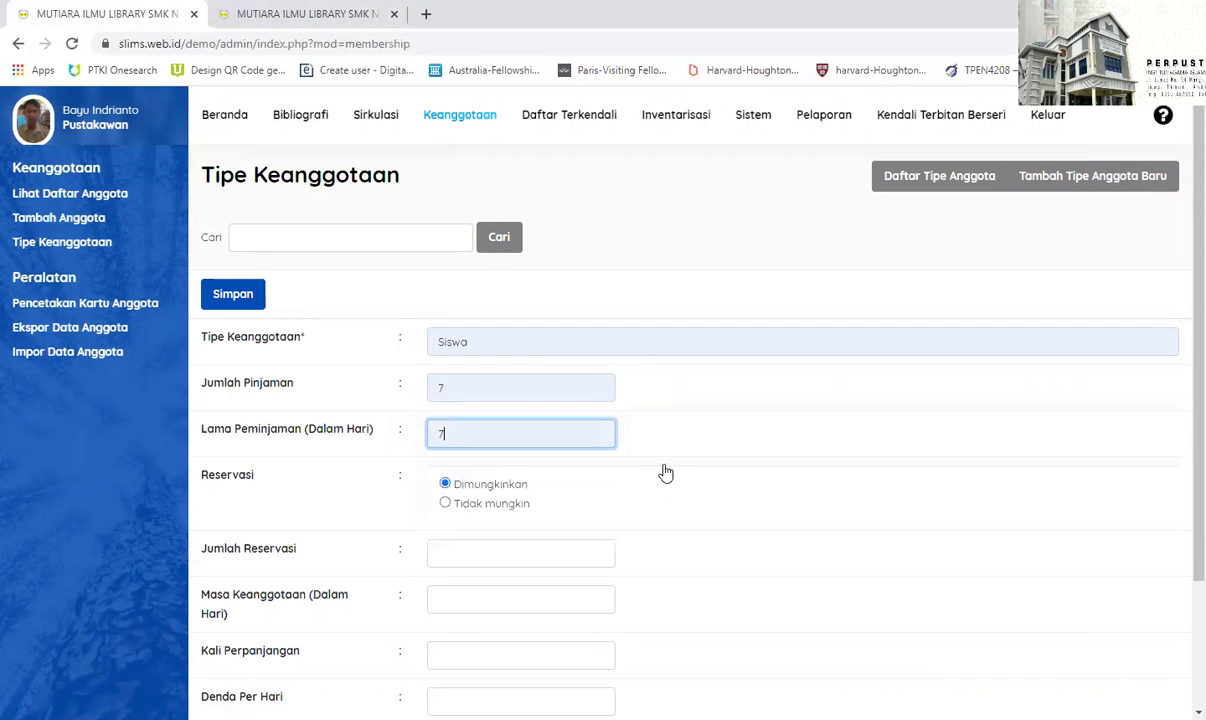
- Set the new type's Jumlah Reservasi to 2, Masa Keanggotaan 365, Kali Perpanjangan 1, Denda Per Hari 500 and Toleransi Keterlambatan 1
scroll(666, 472, "down", 2)
left_click(528, 393)
left_click(510, 423)
left_click(506, 433)
left_click(490, 474)
left_click(484, 490)
left_click(484, 520)
left_click(484, 536)
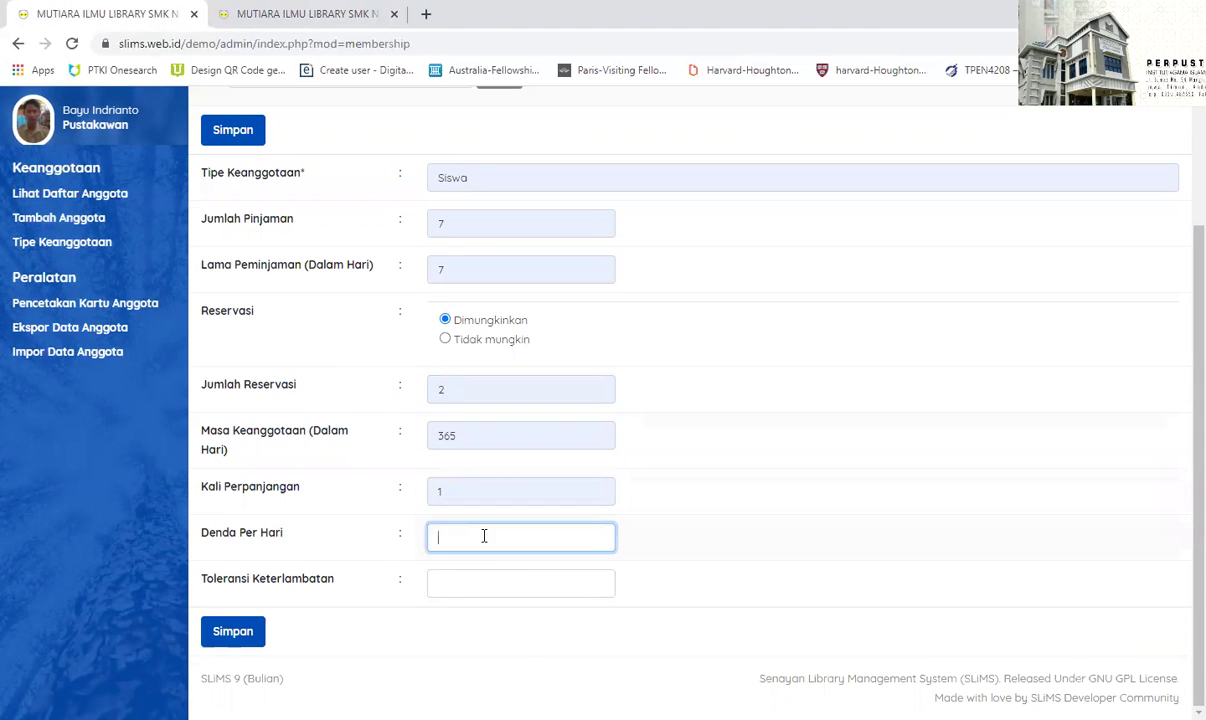
left_click(471, 572)
left_click(487, 586)
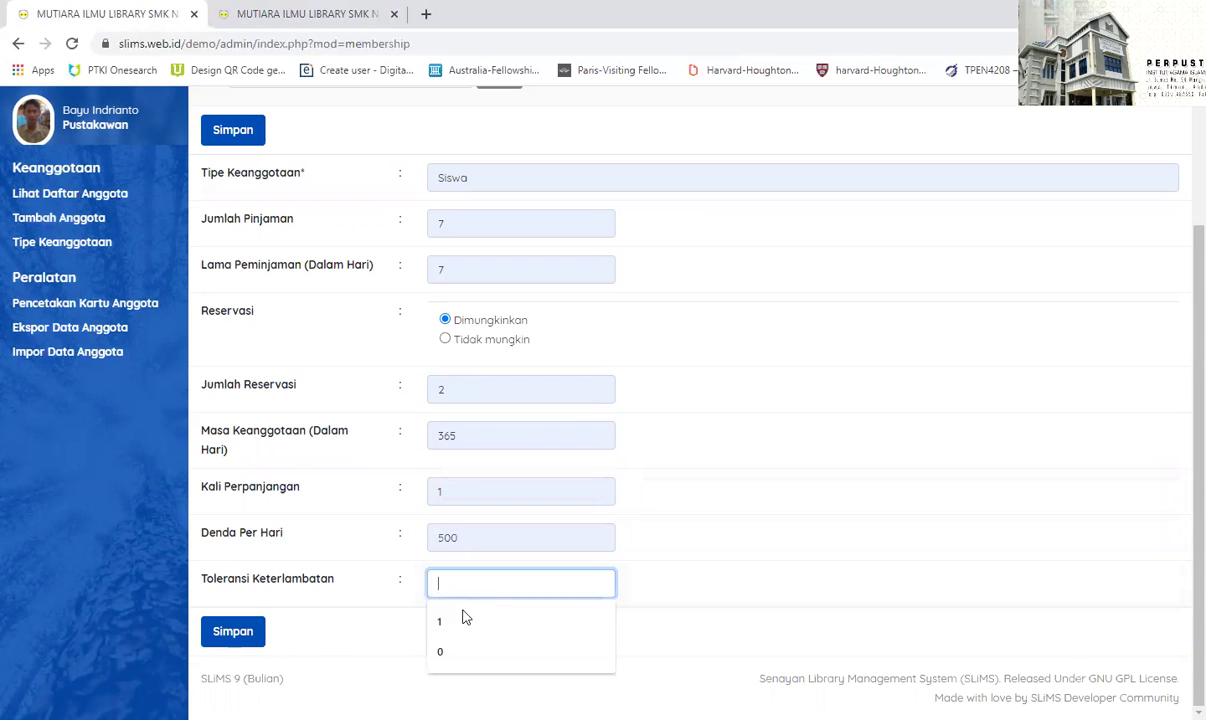
left_click(463, 617)
- Try to save the new Siswa membership type, and return to the membership type list
scroll(297, 356, "up", 3)
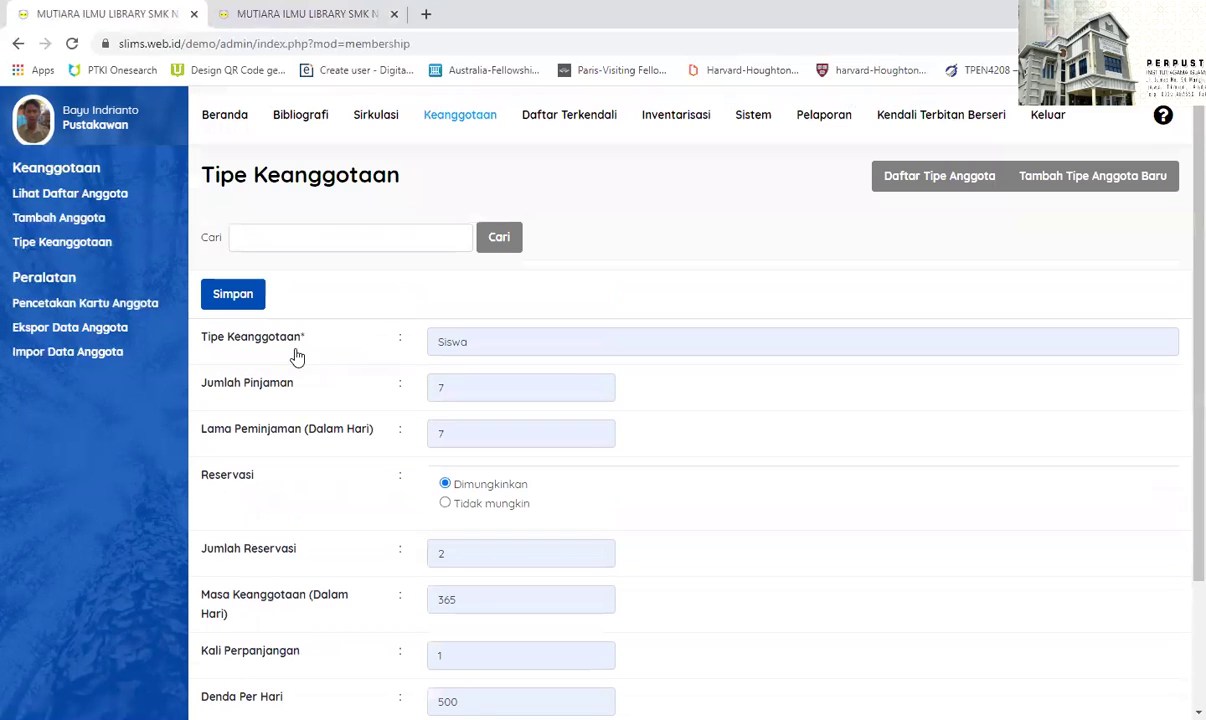
left_click(240, 295)
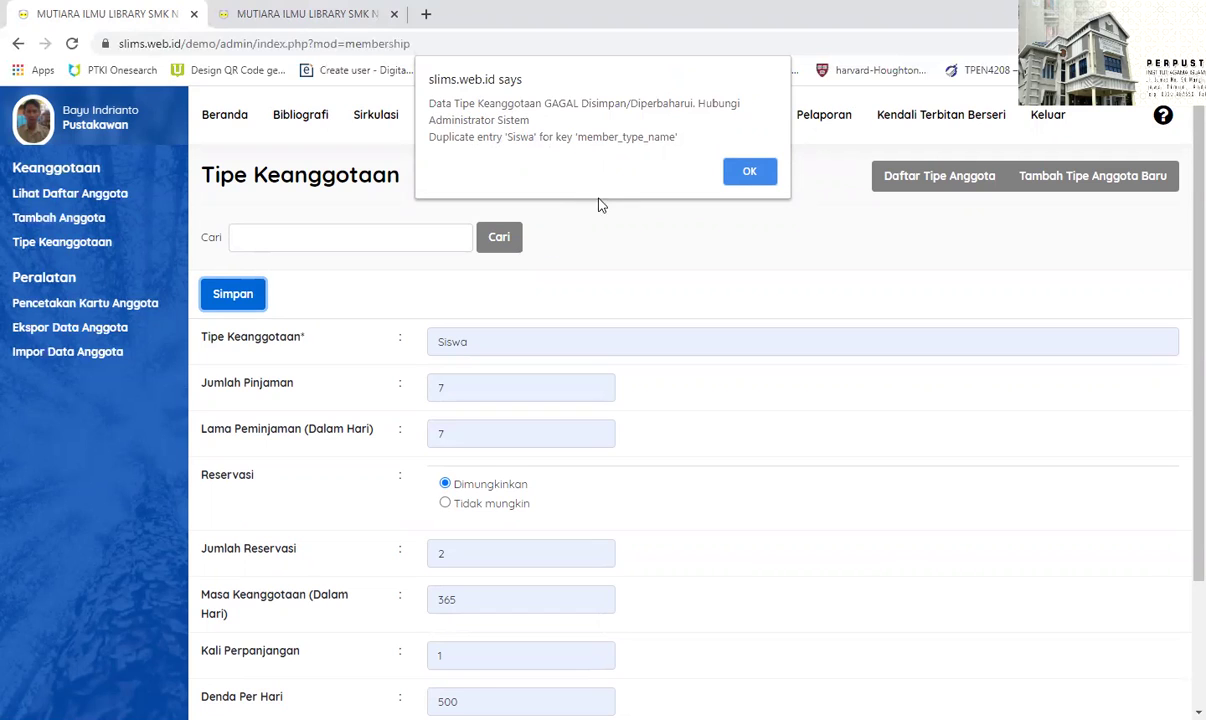
left_click(751, 173)
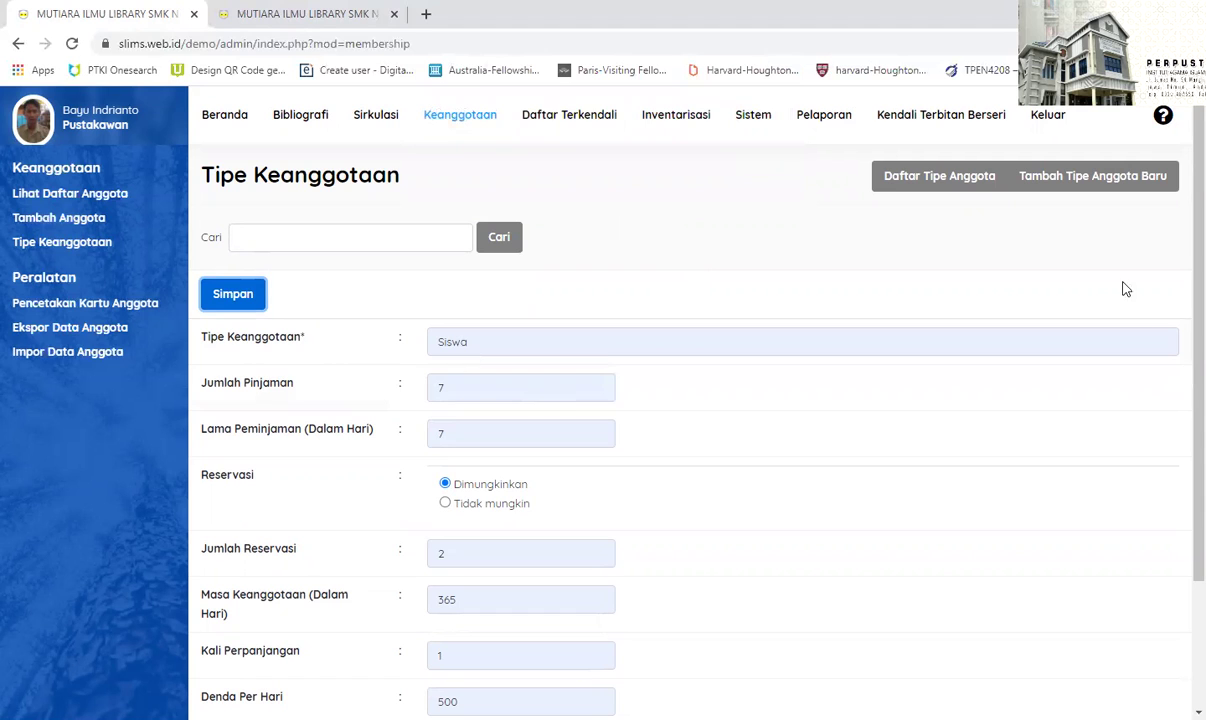
left_click(933, 179)
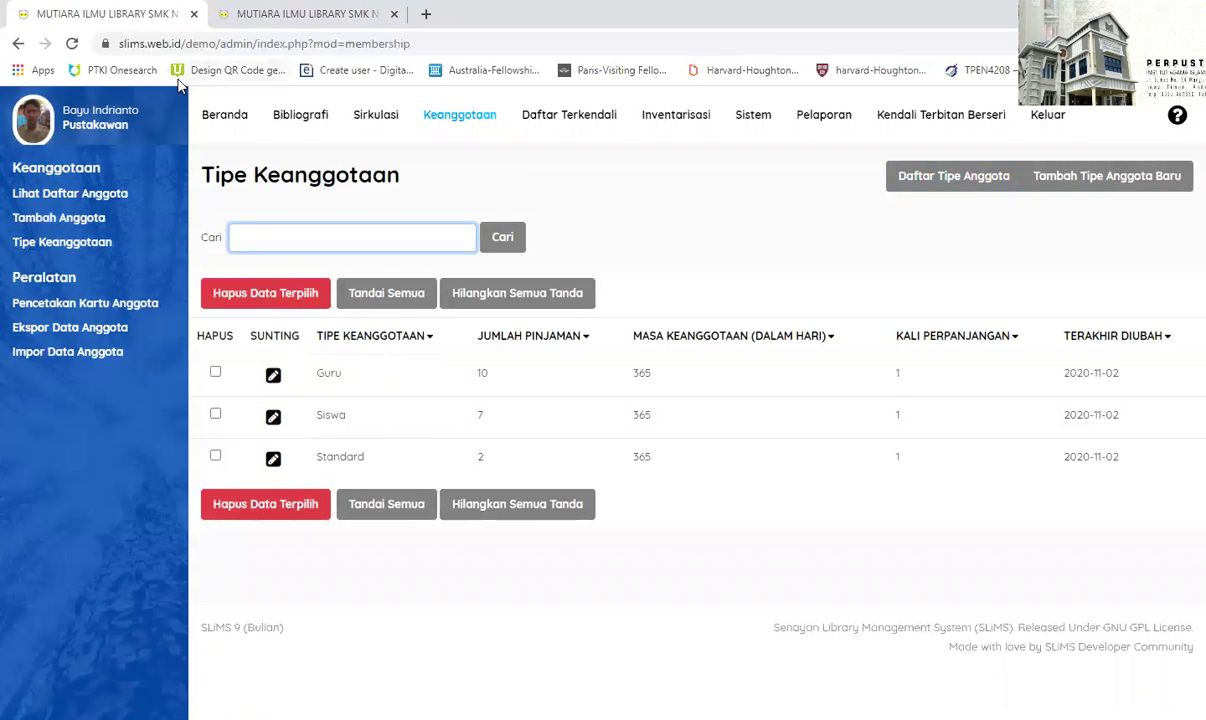
- Start a new loan rule in Aturan Peminjaman with Siswa as its membership type
left_click(272, 10)
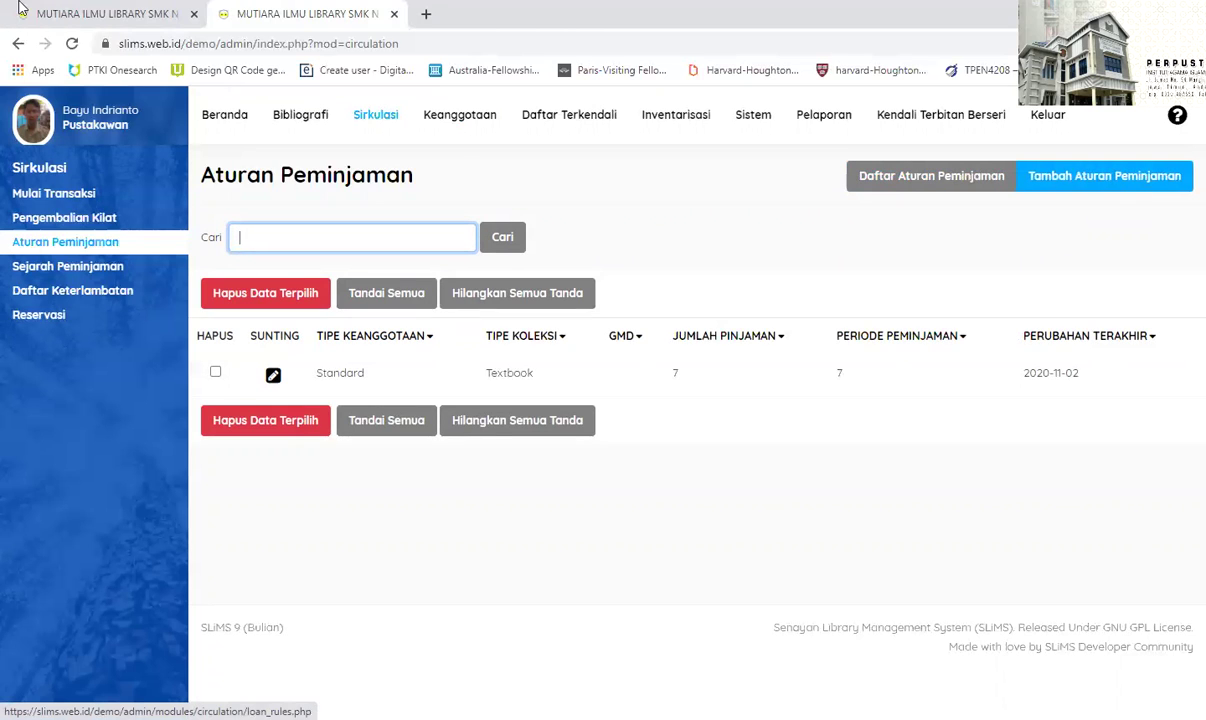
left_click(60, 15)
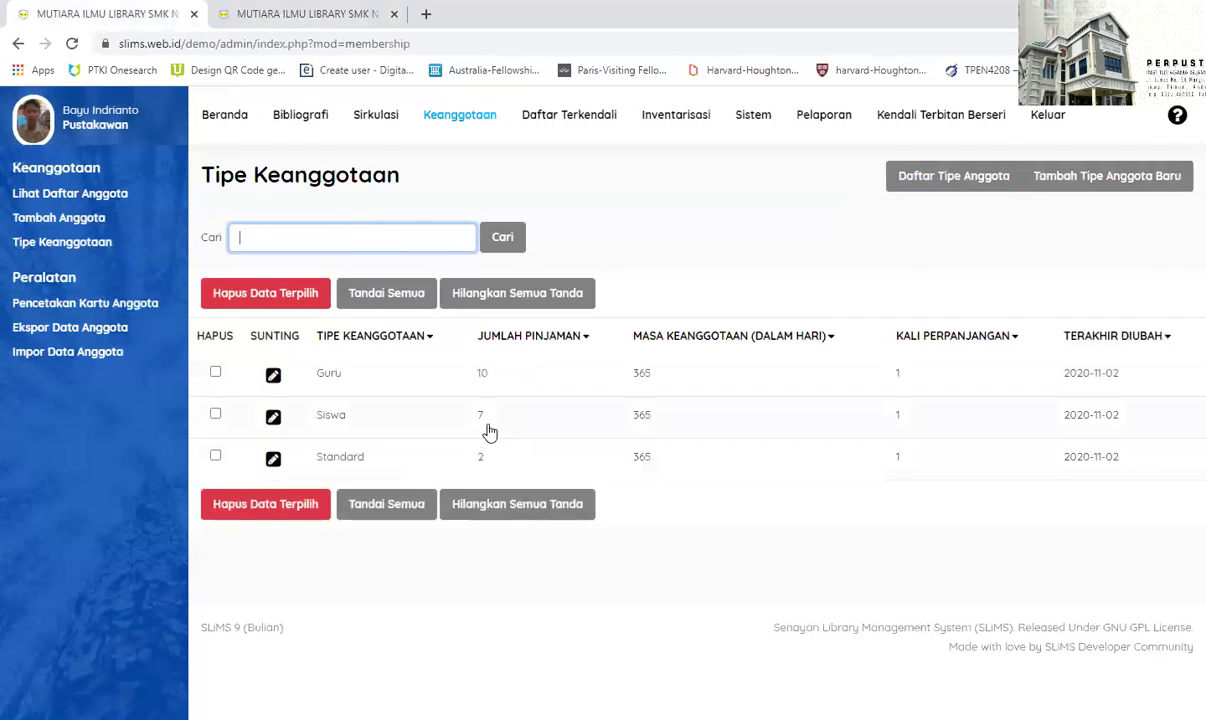
left_click(281, 12)
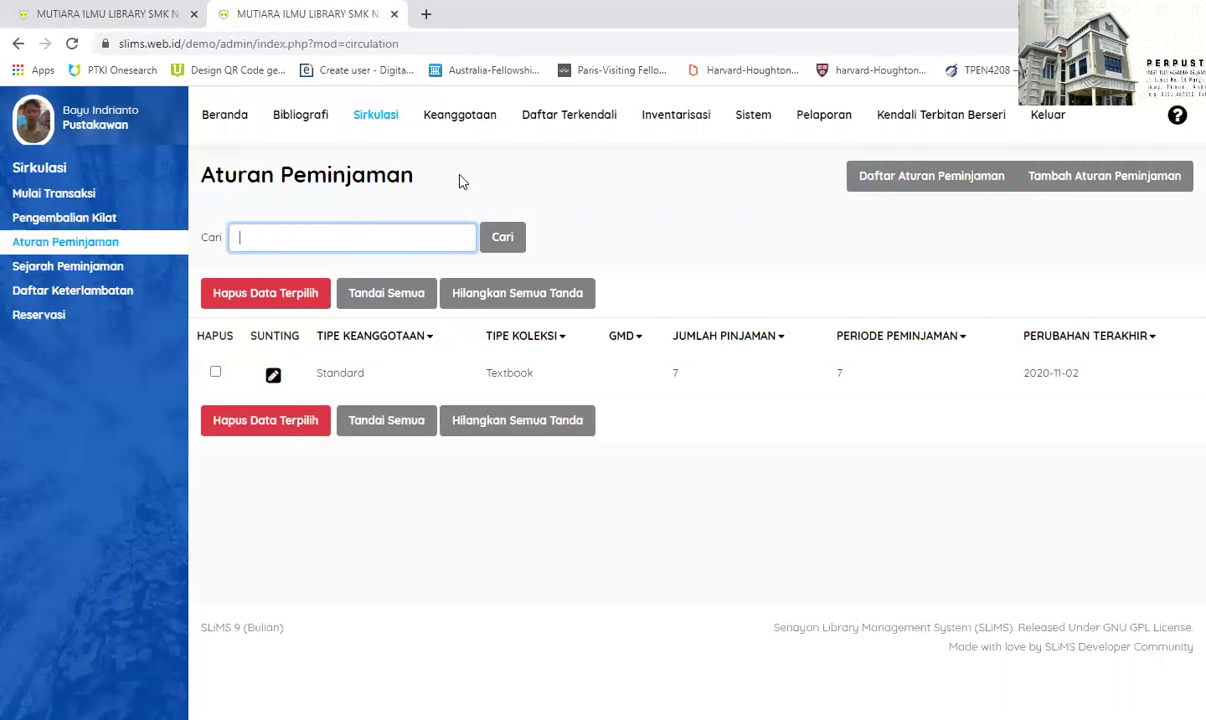
left_click(1075, 186)
left_click(482, 345)
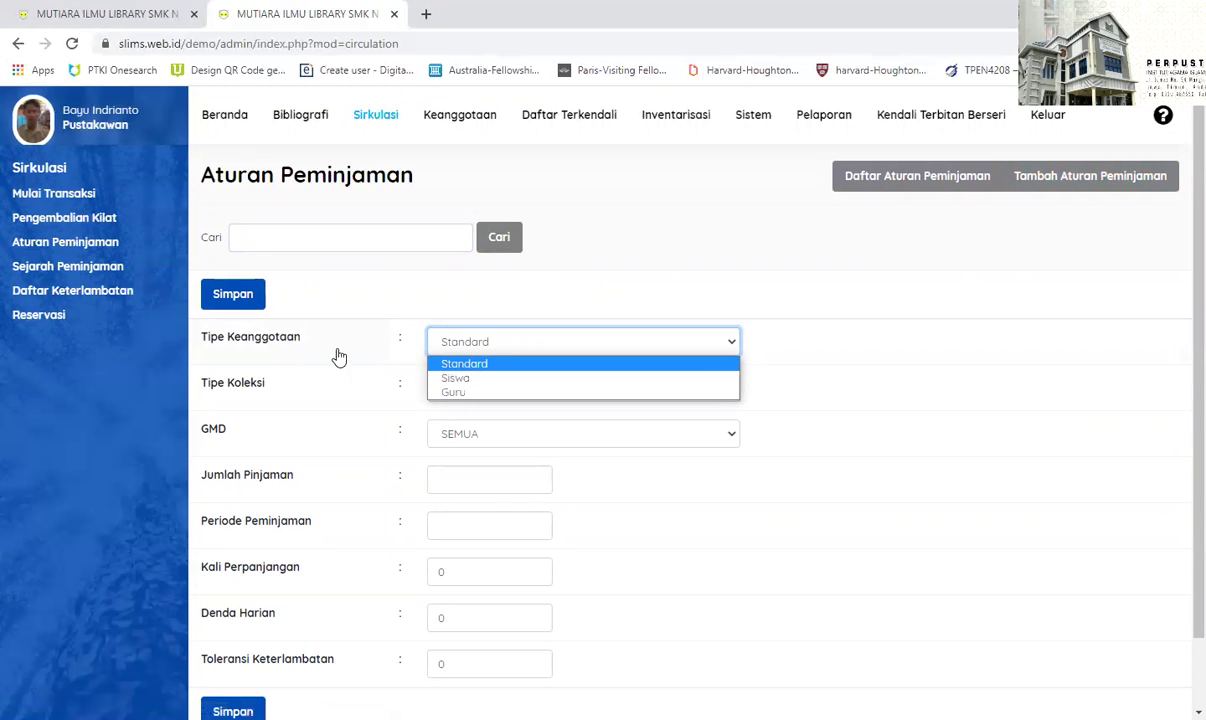
left_click(488, 380)
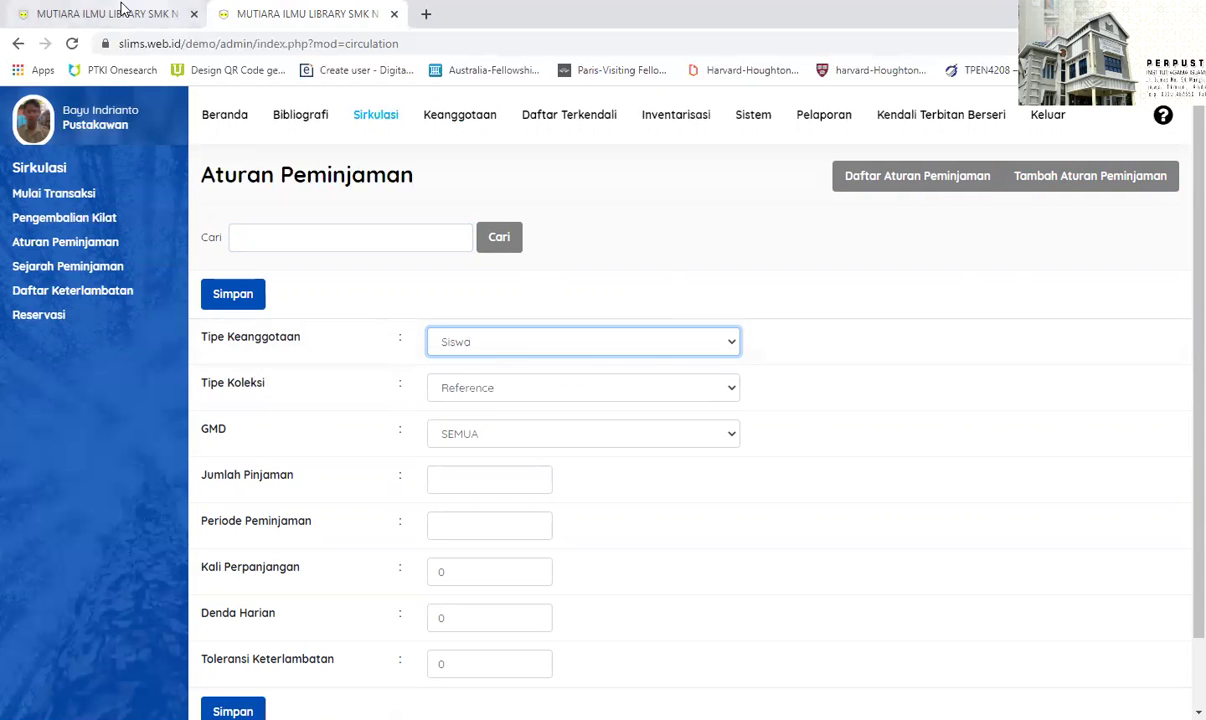
- Review the full settings of the existing Siswa membership type as reference for the loan rule
key("ctrl+shift+Tab")
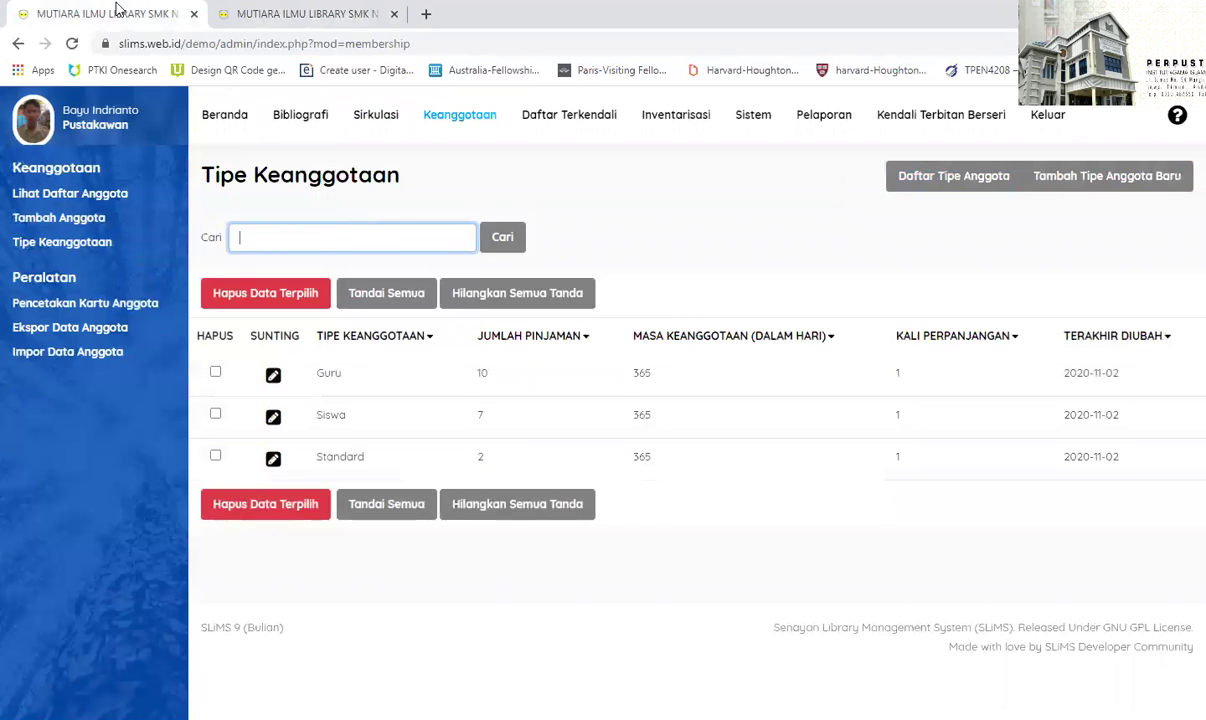
left_click(272, 416)
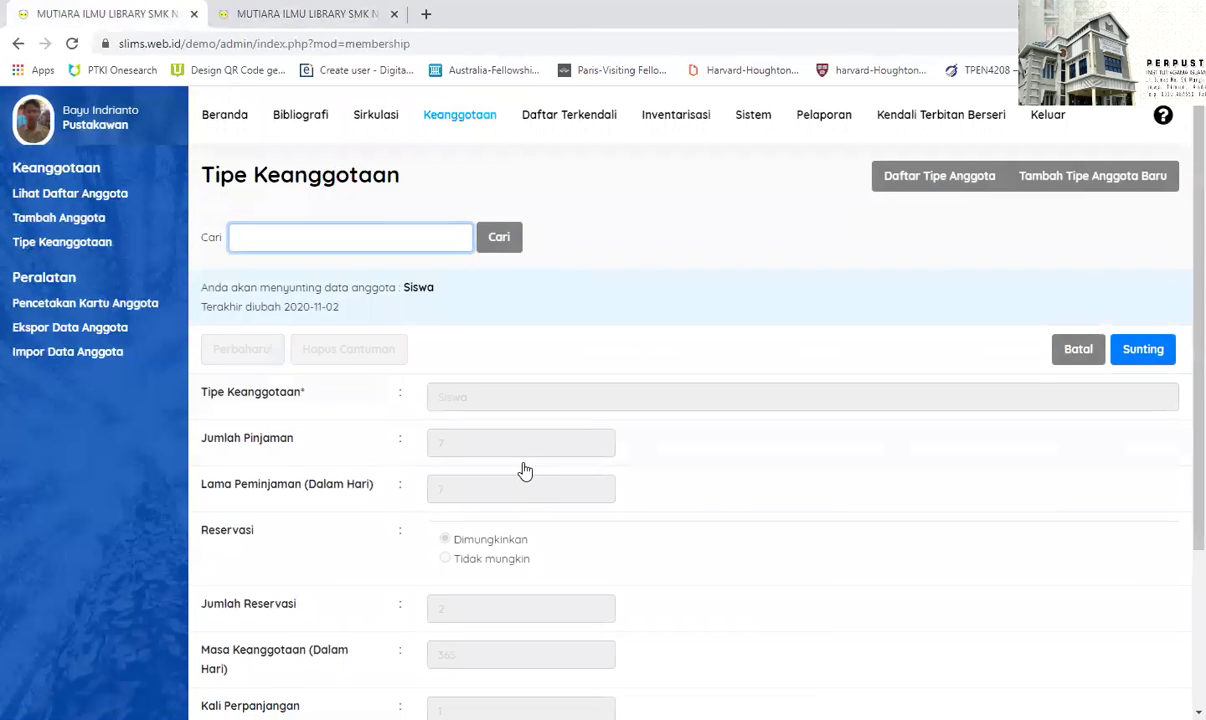
scroll(735, 418, "down", 3)
scroll(719, 353, "up", 3)
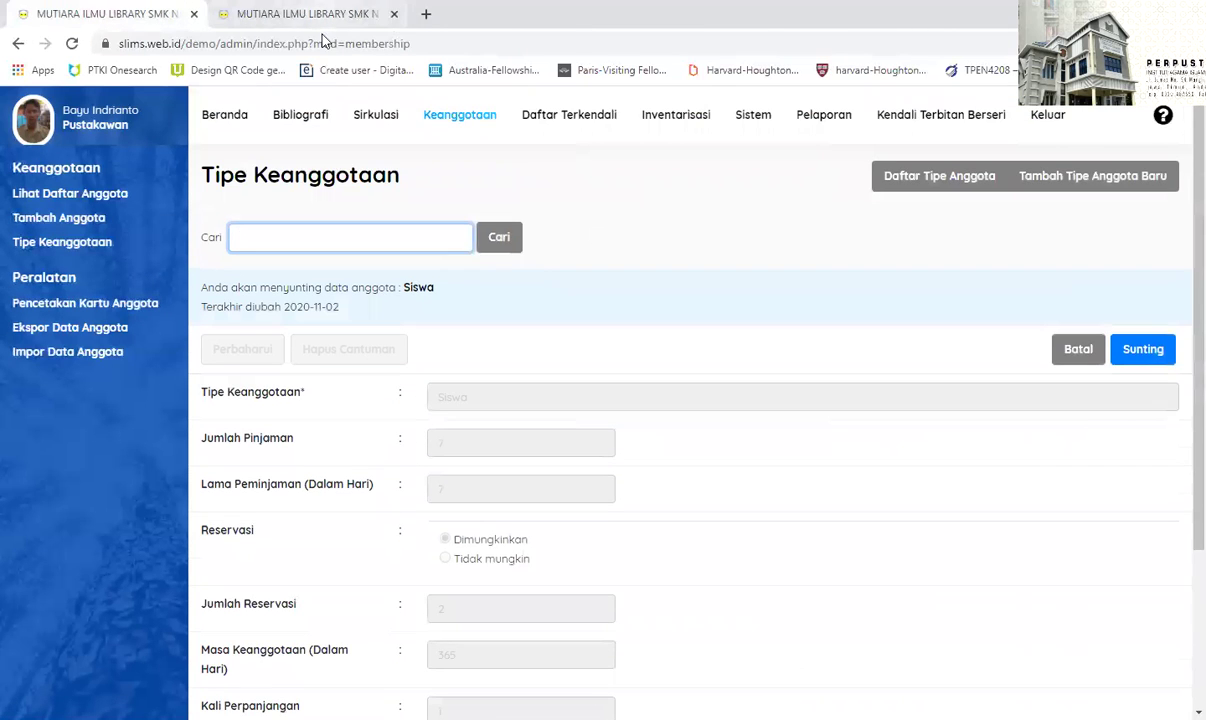
scroll(660, 542, "down", 5)
scroll(385, 129, "up", 5)
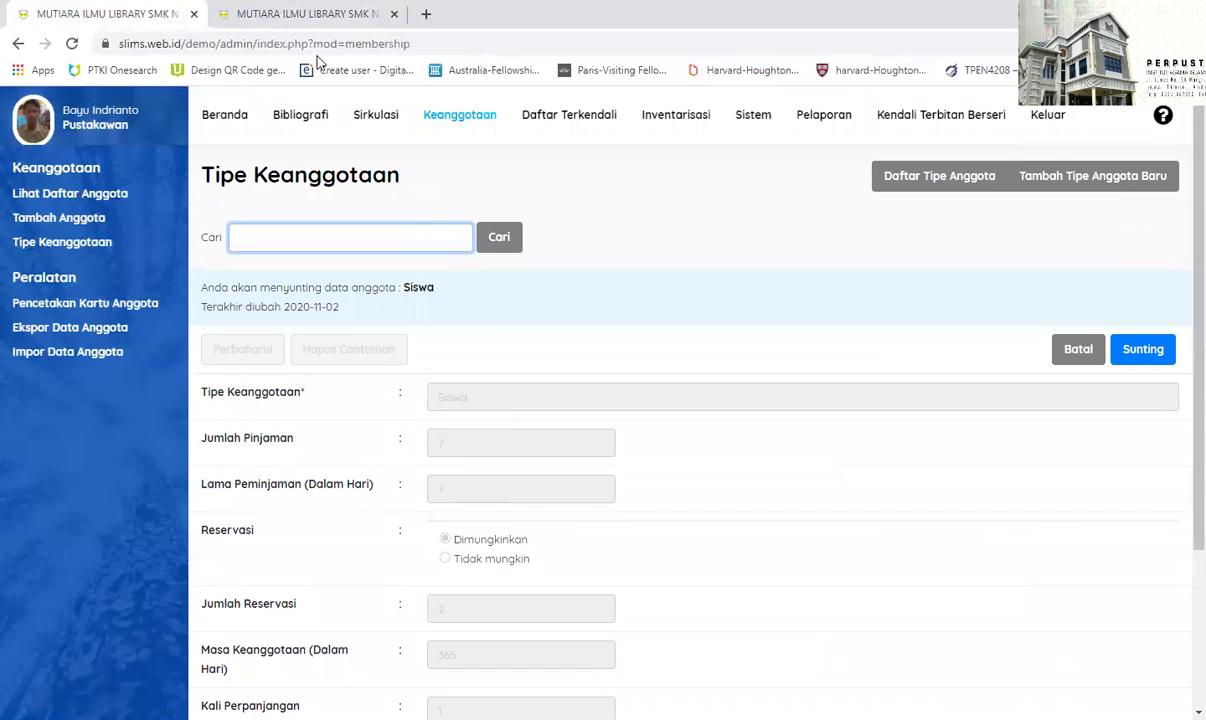
- Set the collection type (Tipe Koleksi) of the new Siswa loan rule to Textbook
left_click(305, 14)
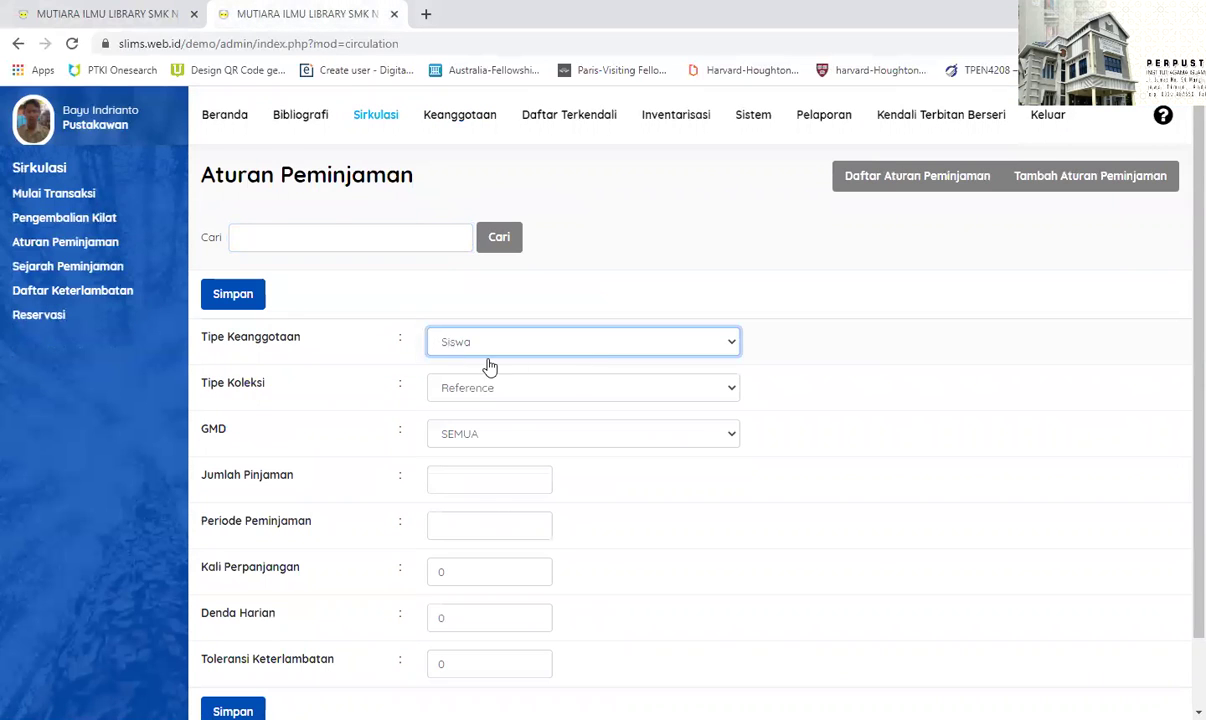
left_click(558, 389)
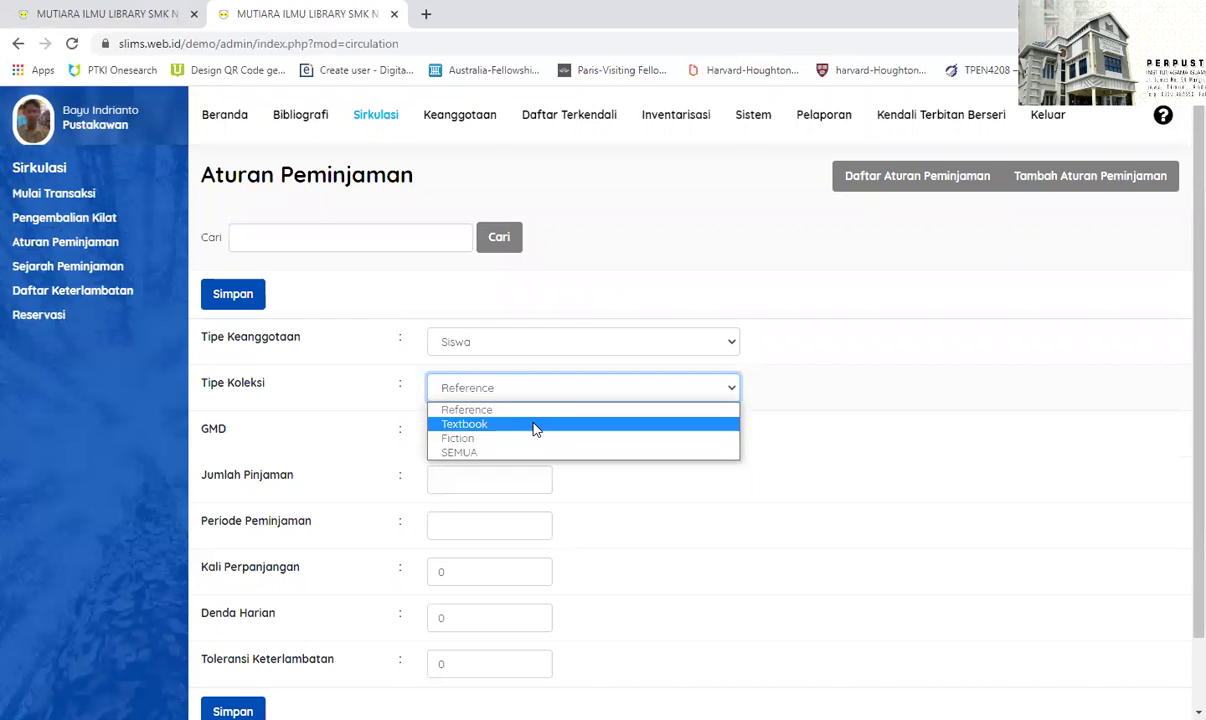
left_click(532, 424)
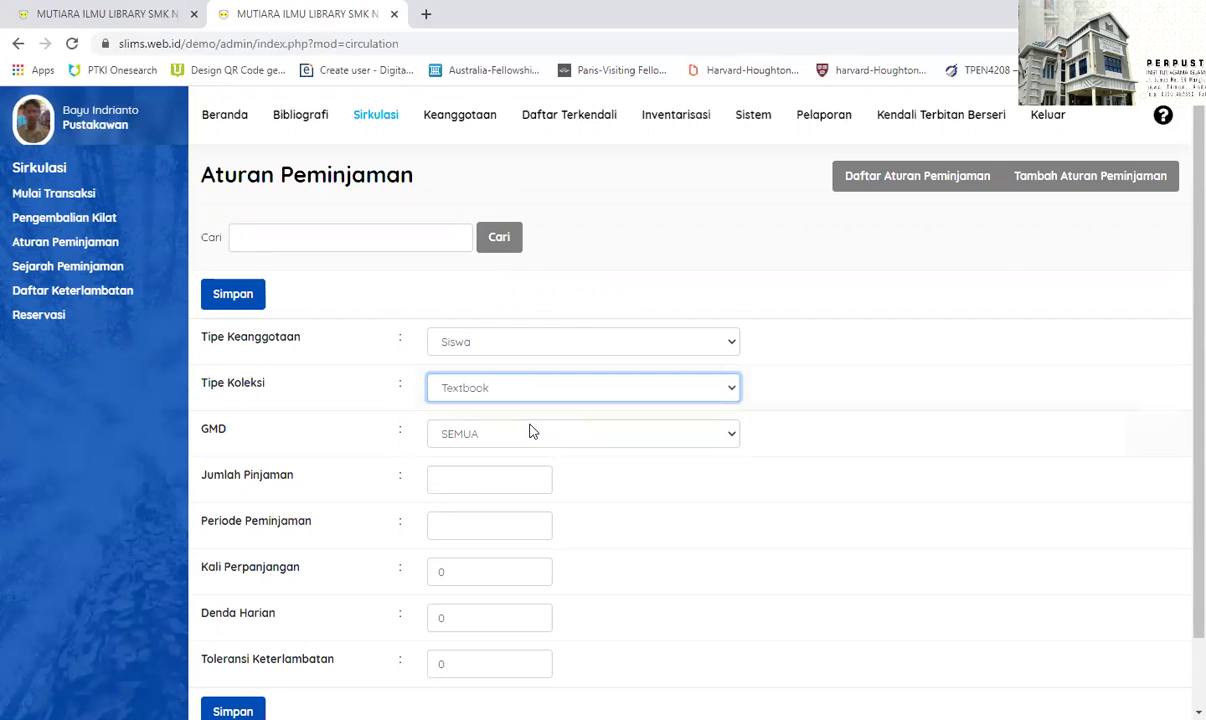
scroll(930, 362, "down", 1)
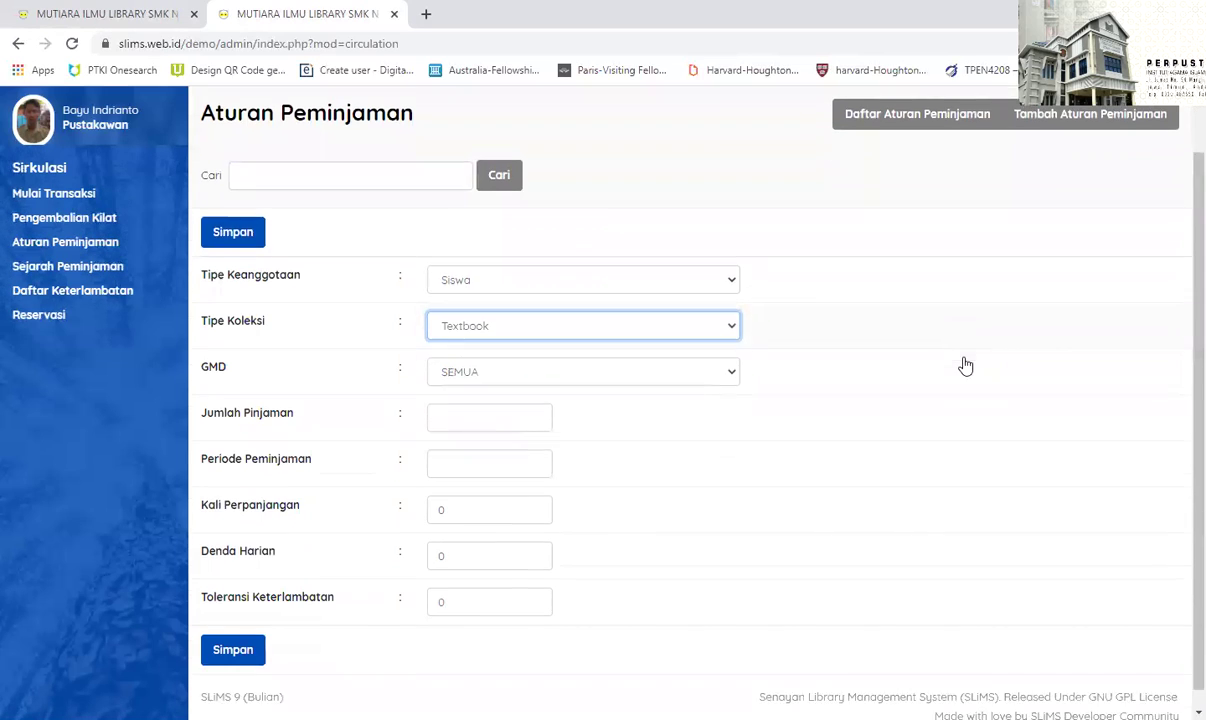
- Keep GMD at SEMUA in the Siswa loan rule, and set both Jumlah Pinjaman and Periode Peminjaman to 7
left_click(474, 365)
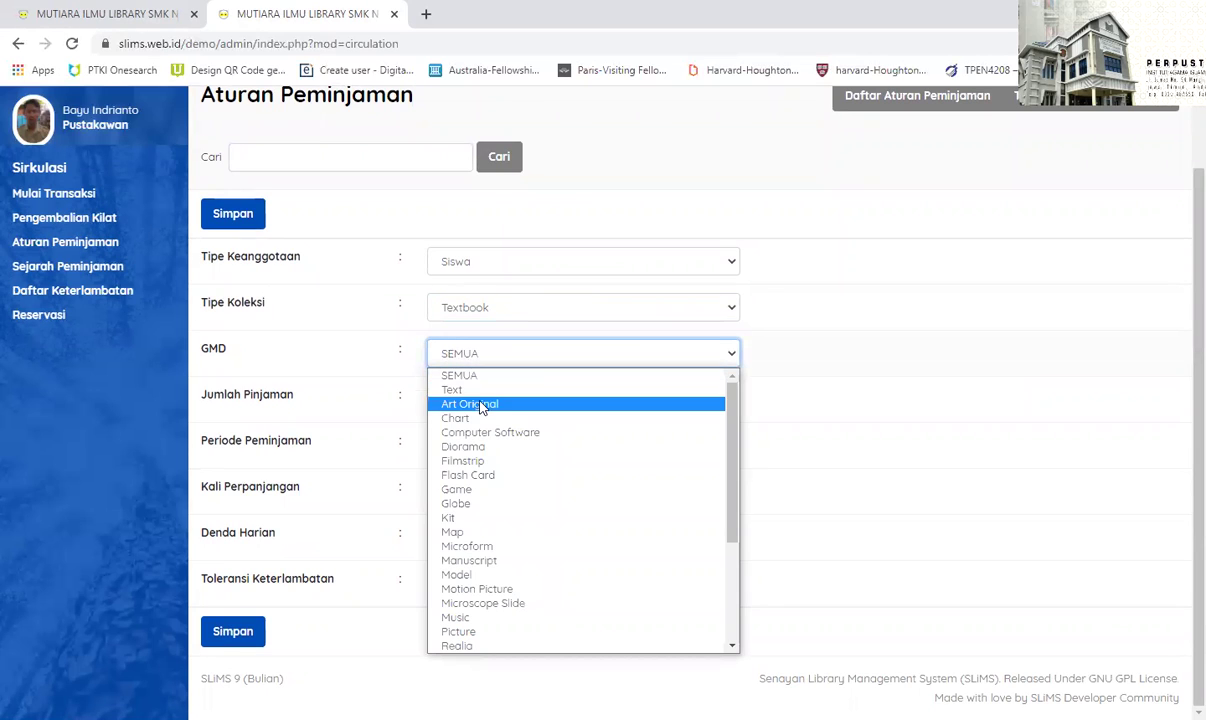
left_click(855, 345)
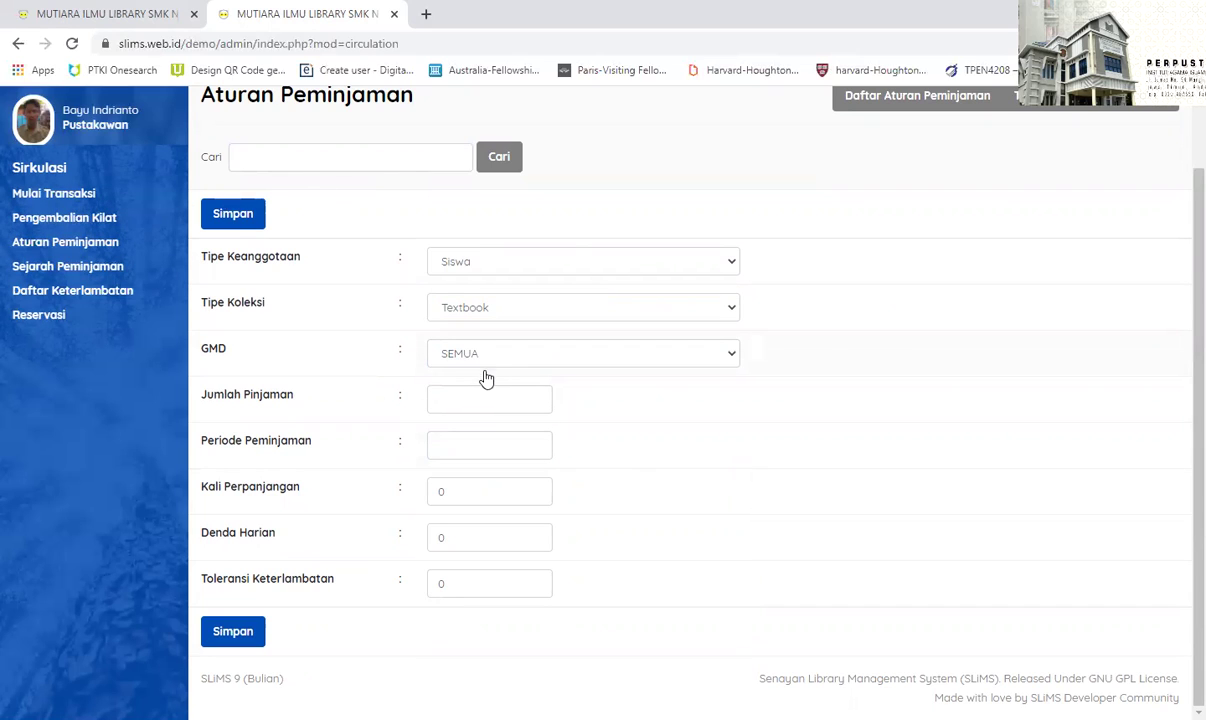
left_click(511, 397)
left_click(86, 10)
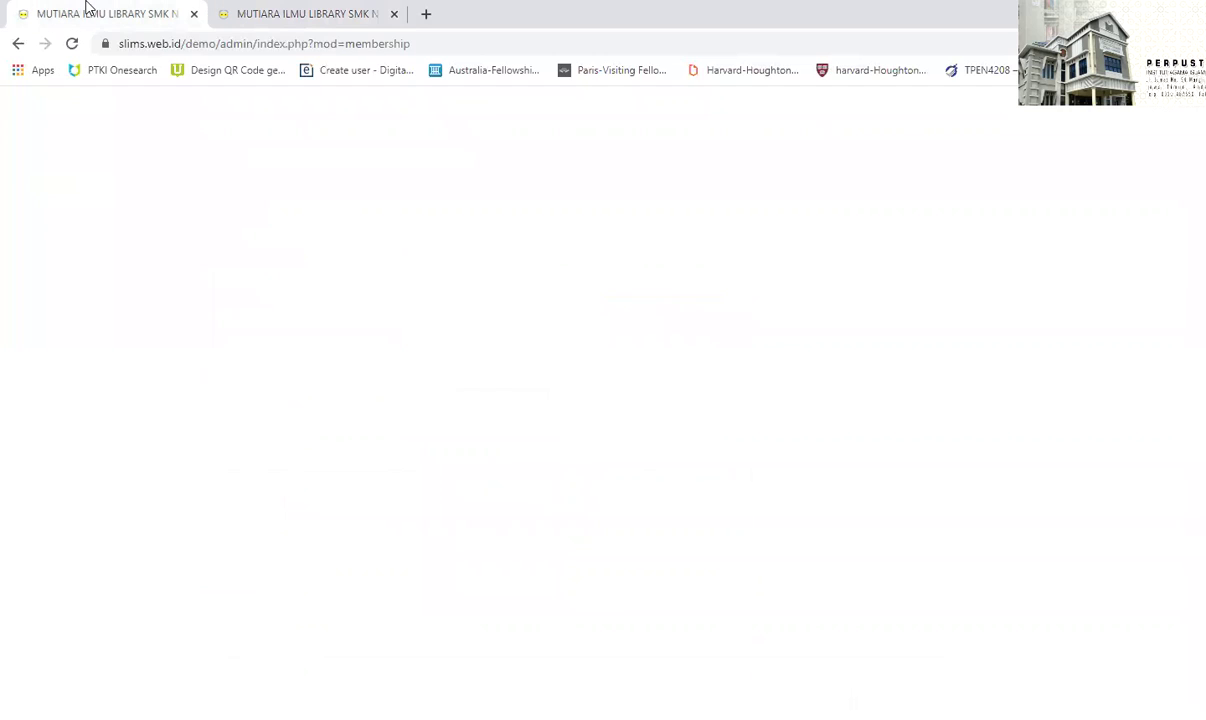
left_click(253, 14)
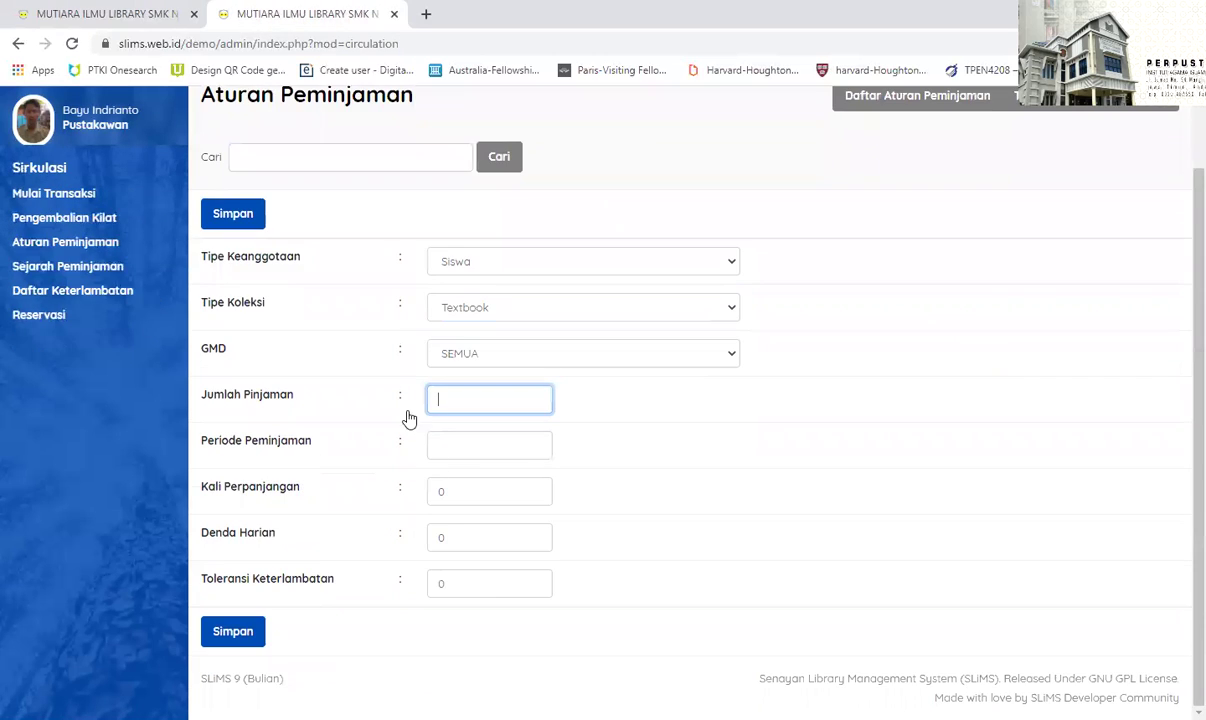
left_click(452, 400)
left_click(462, 440)
left_click(458, 446)
left_click(454, 482)
- Check the Siswa membership type's renewal settings and set Kali Perpanjangan to 1 in the loan rule
left_click(458, 490)
left_click(100, 14)
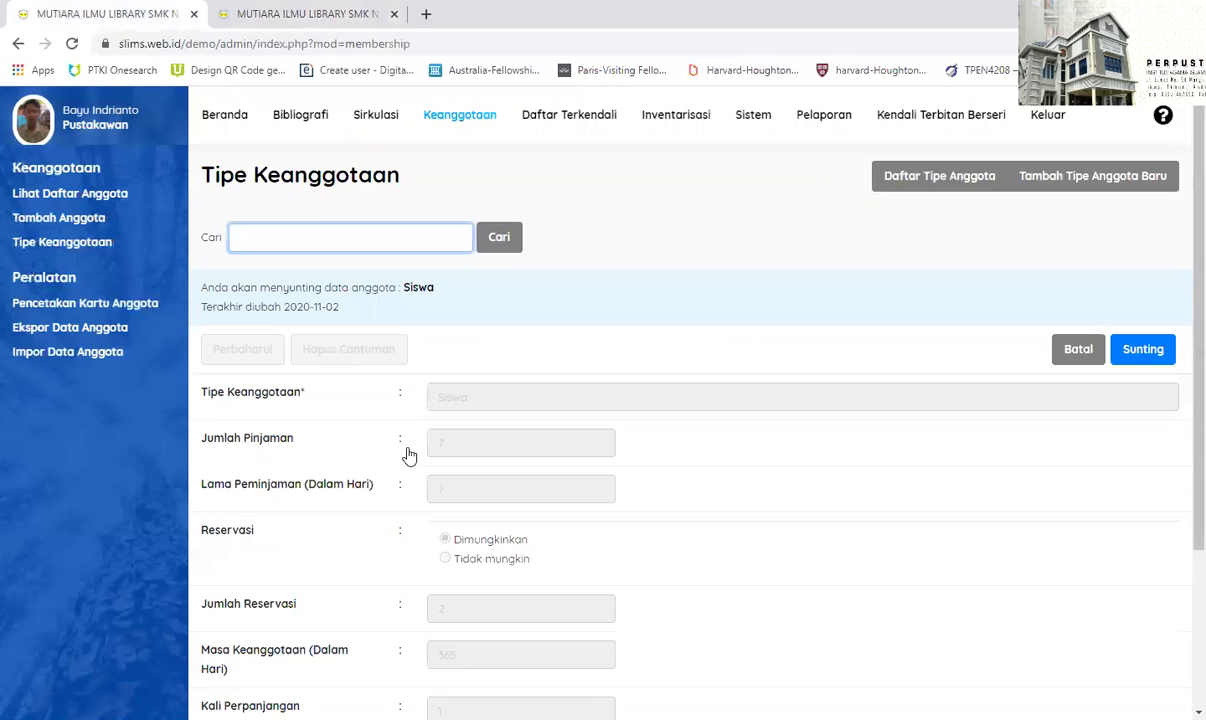
scroll(588, 508, "down", 2)
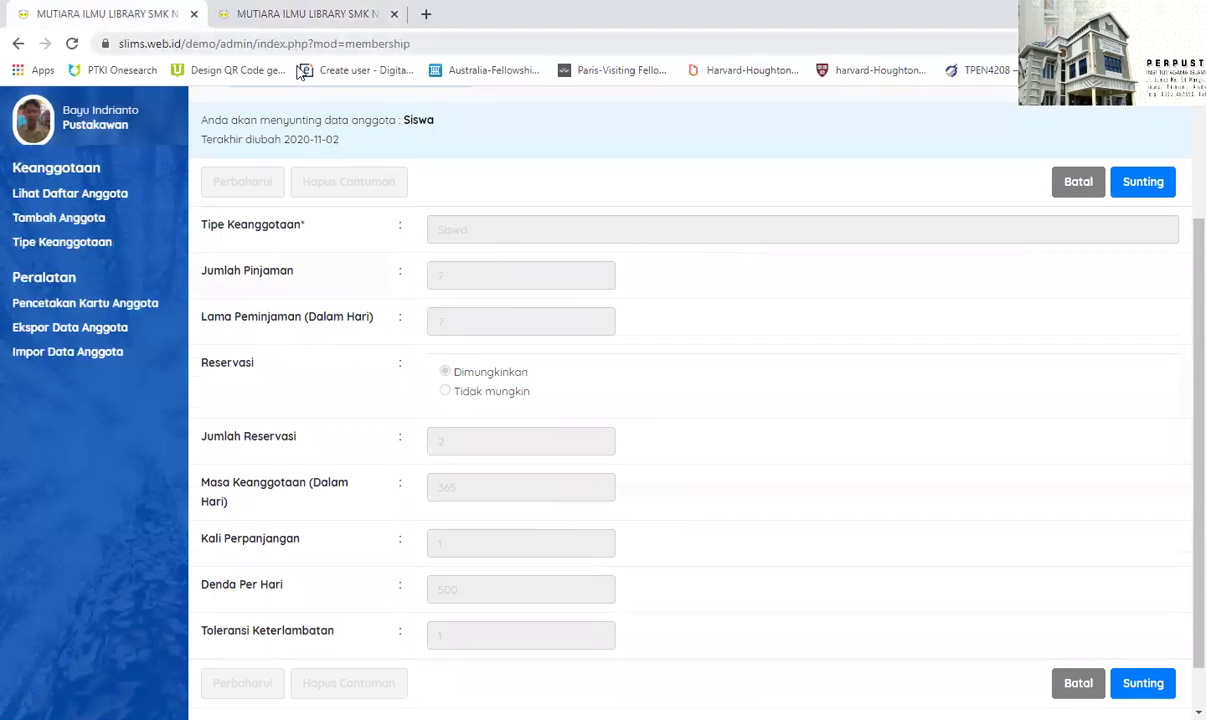
left_click(243, 14)
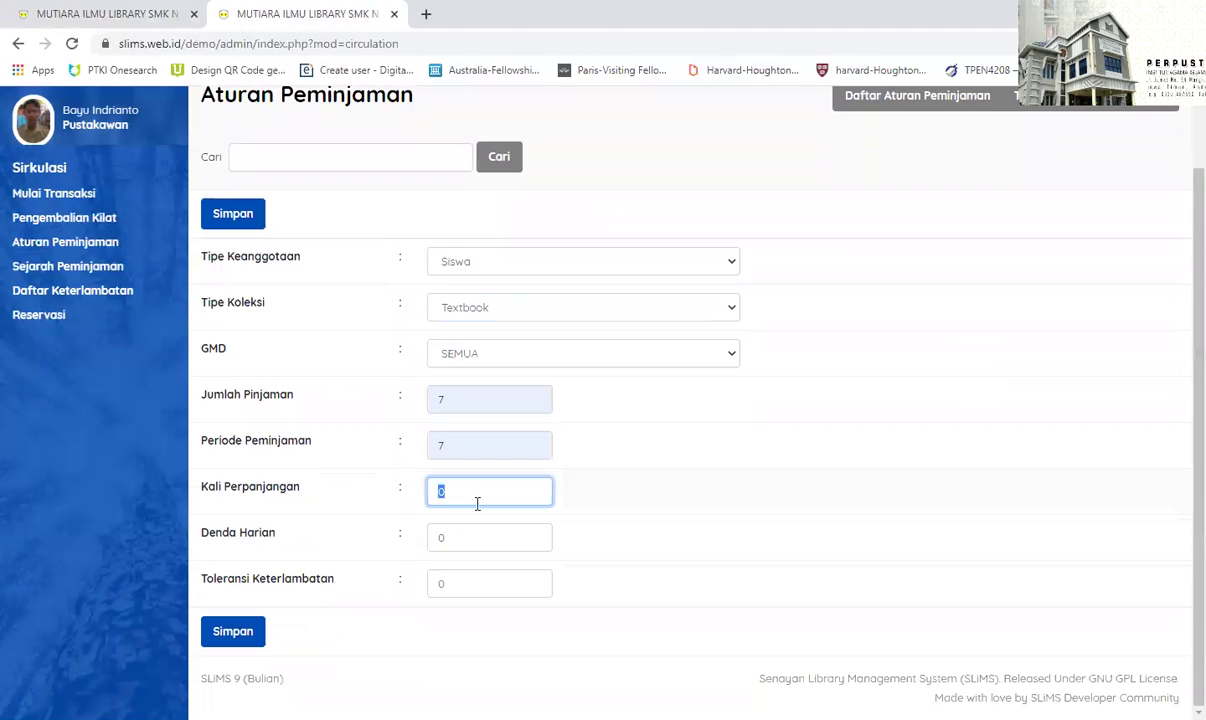
type("1")
- Set Denda Harian to 500 and Toleransi Keterlambatan to 1 in the Siswa loan rule
double_click(440, 536)
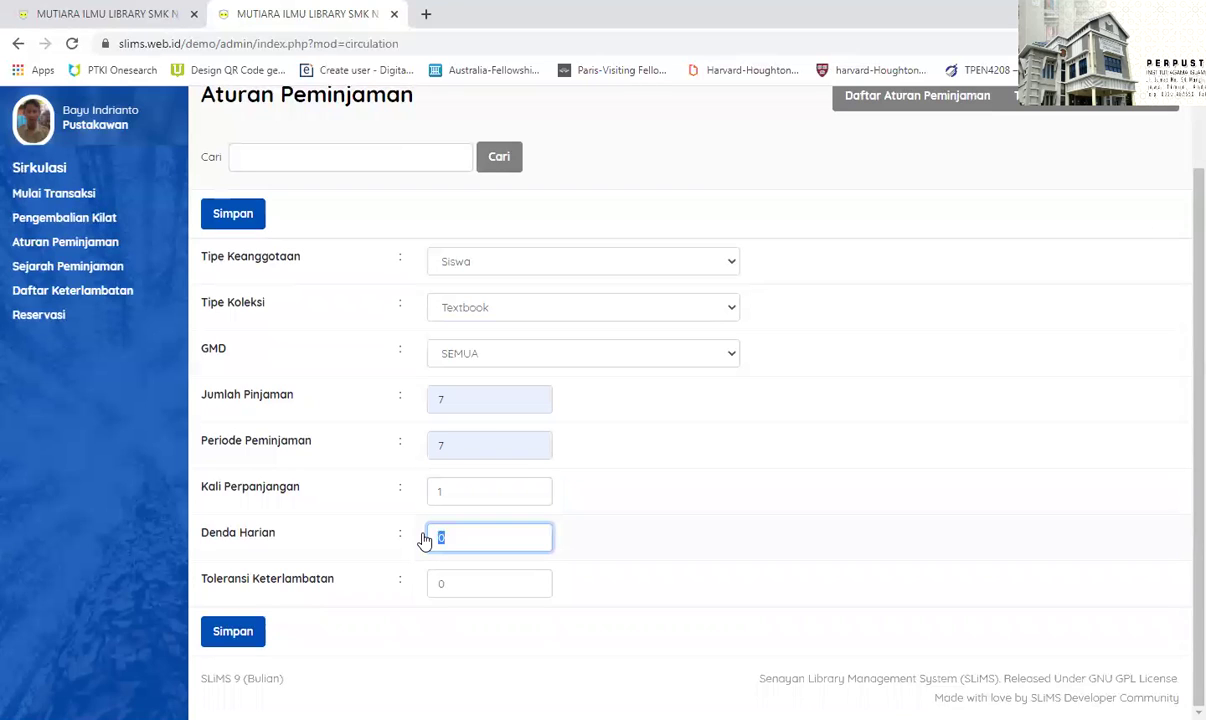
type("500")
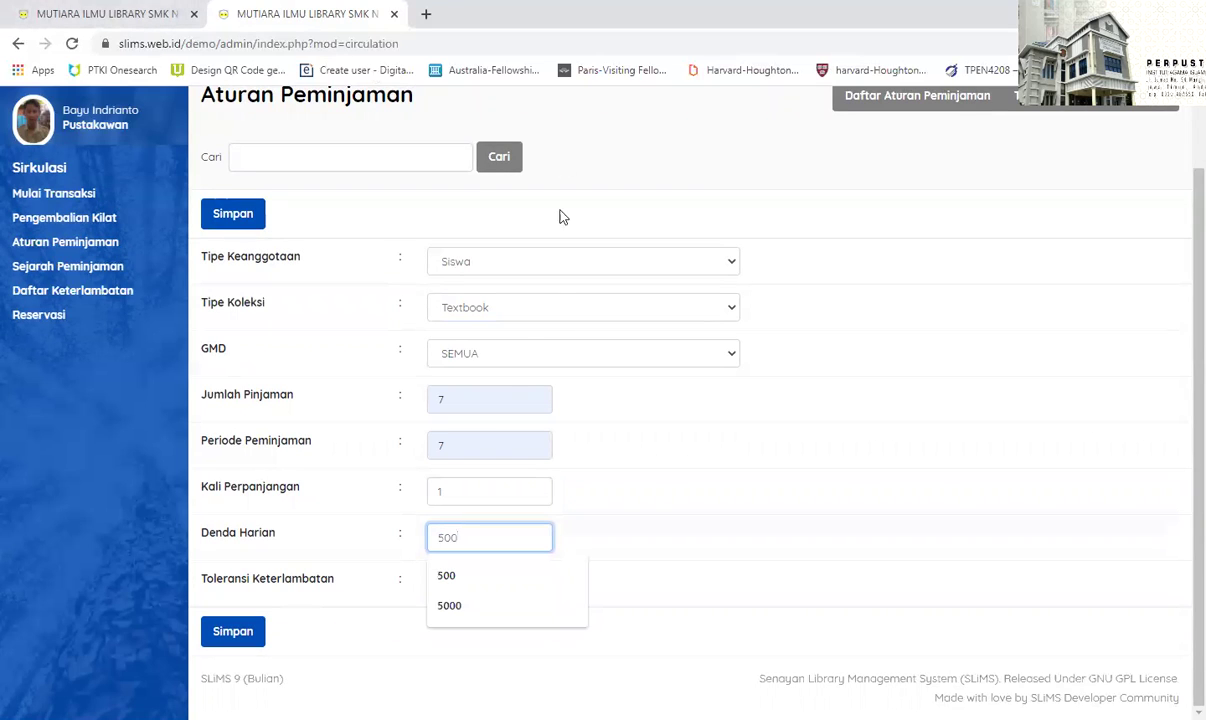
left_click(455, 577)
double_click(441, 583)
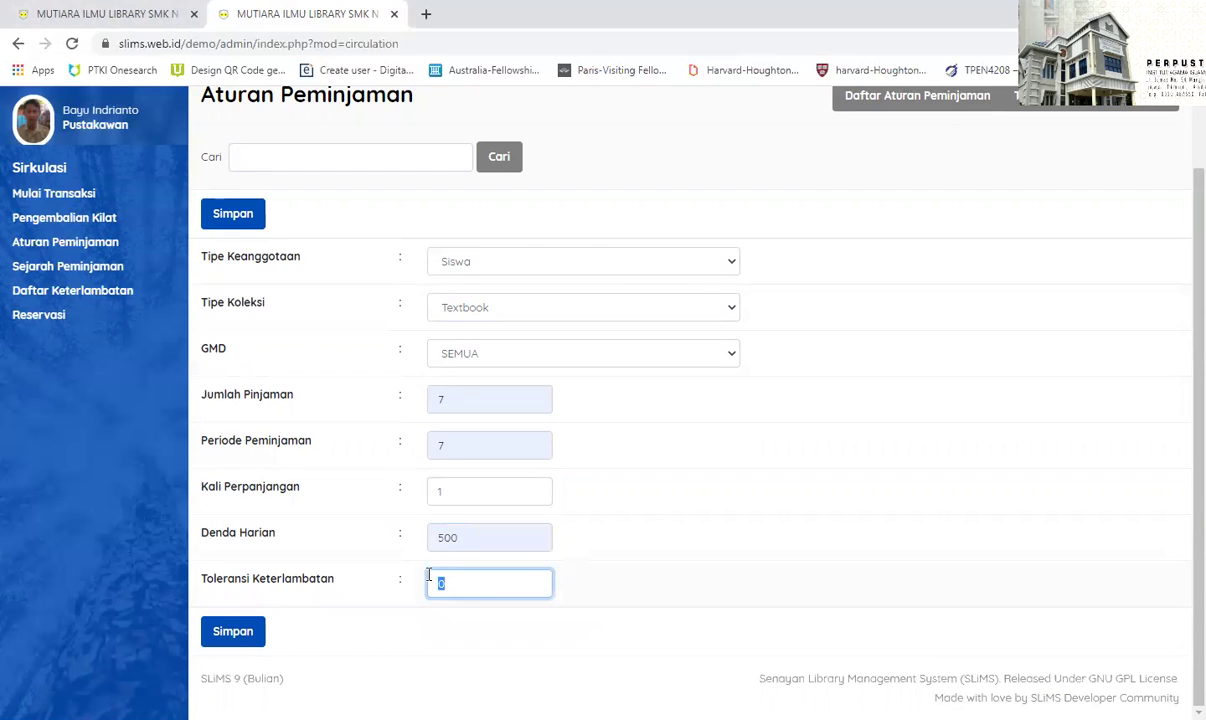
type("1")
- Save the new Siswa loan rule and dismiss the confirmation message
left_click(468, 396)
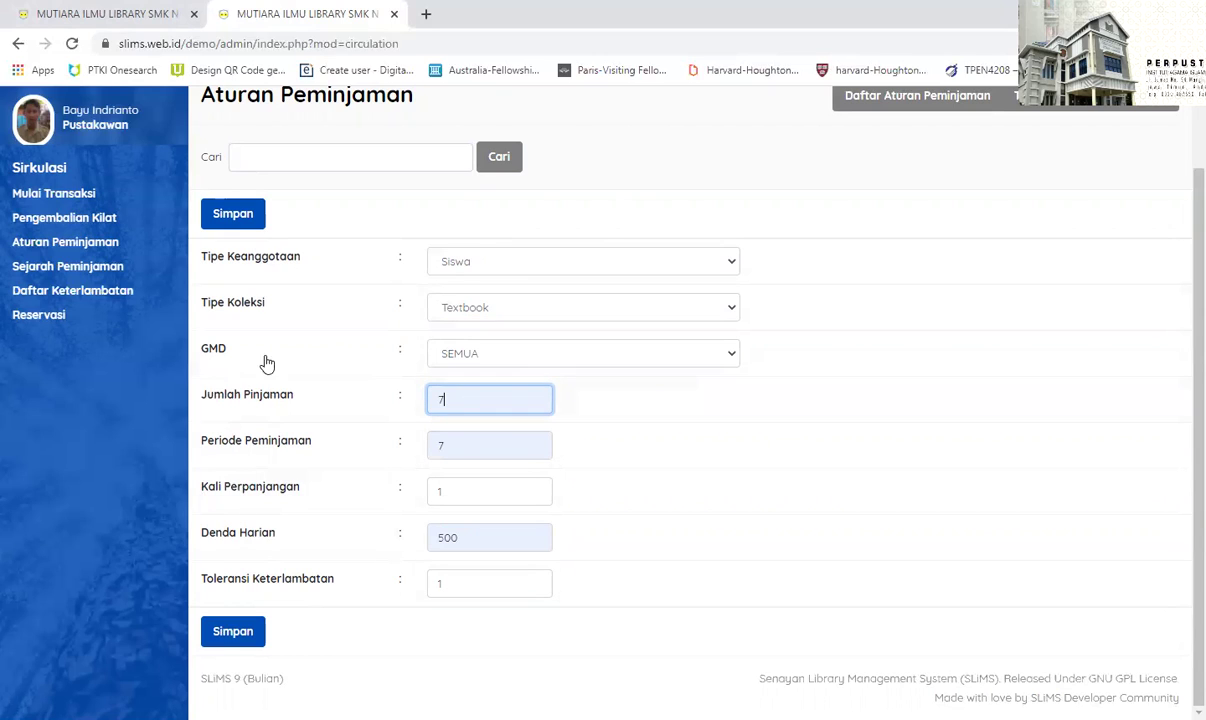
left_click(230, 215)
left_click(750, 138)
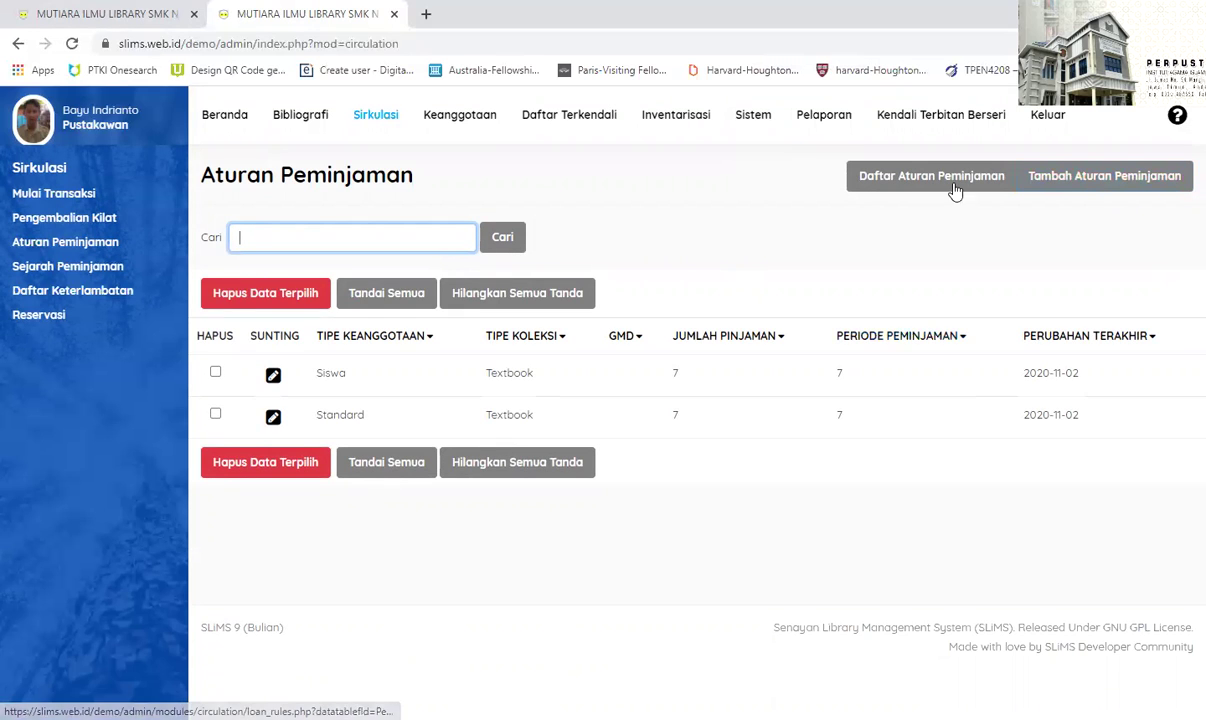
- Start another loan rule with Guru as Tipe Keanggotaan and Textbook as Tipe Koleksi
left_click(1030, 178)
left_click(490, 345)
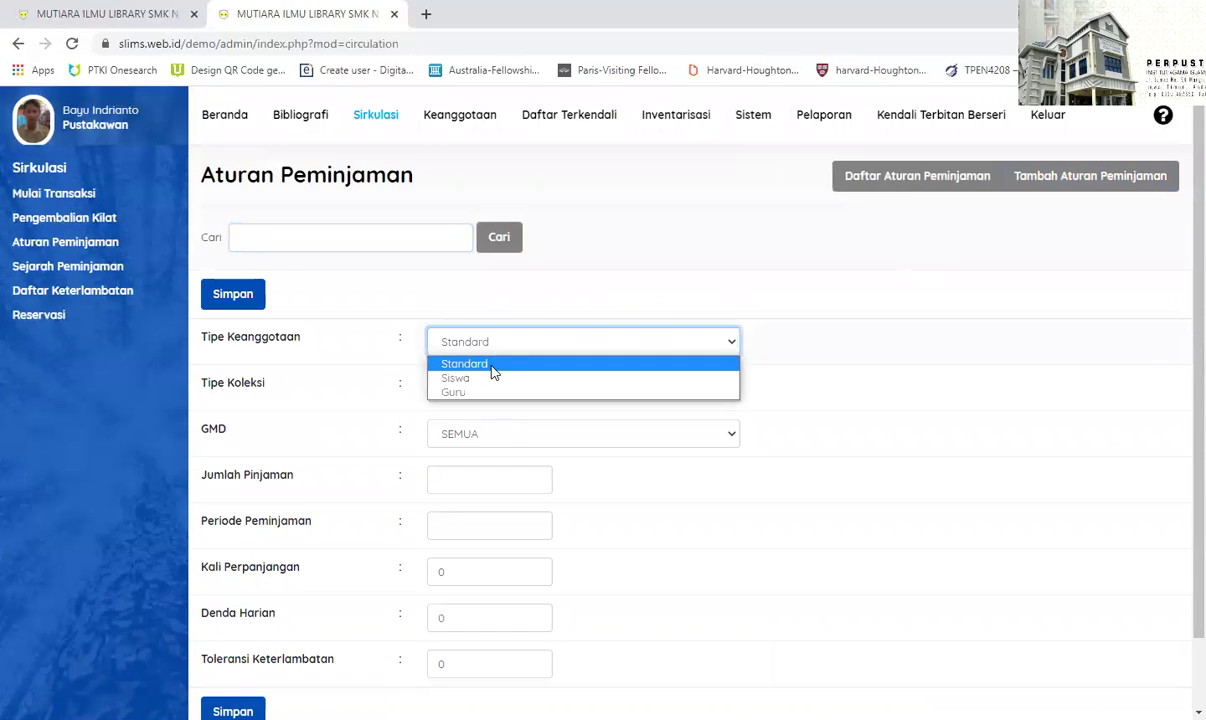
left_click(485, 391)
left_click(487, 392)
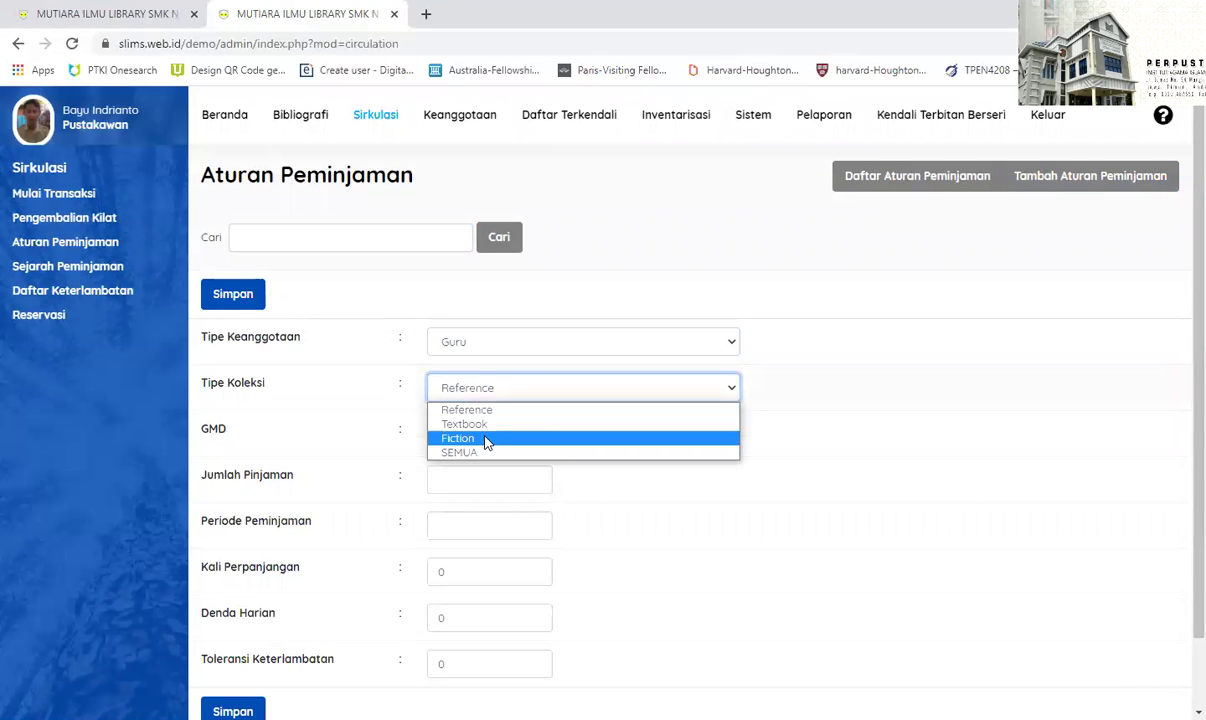
left_click(466, 424)
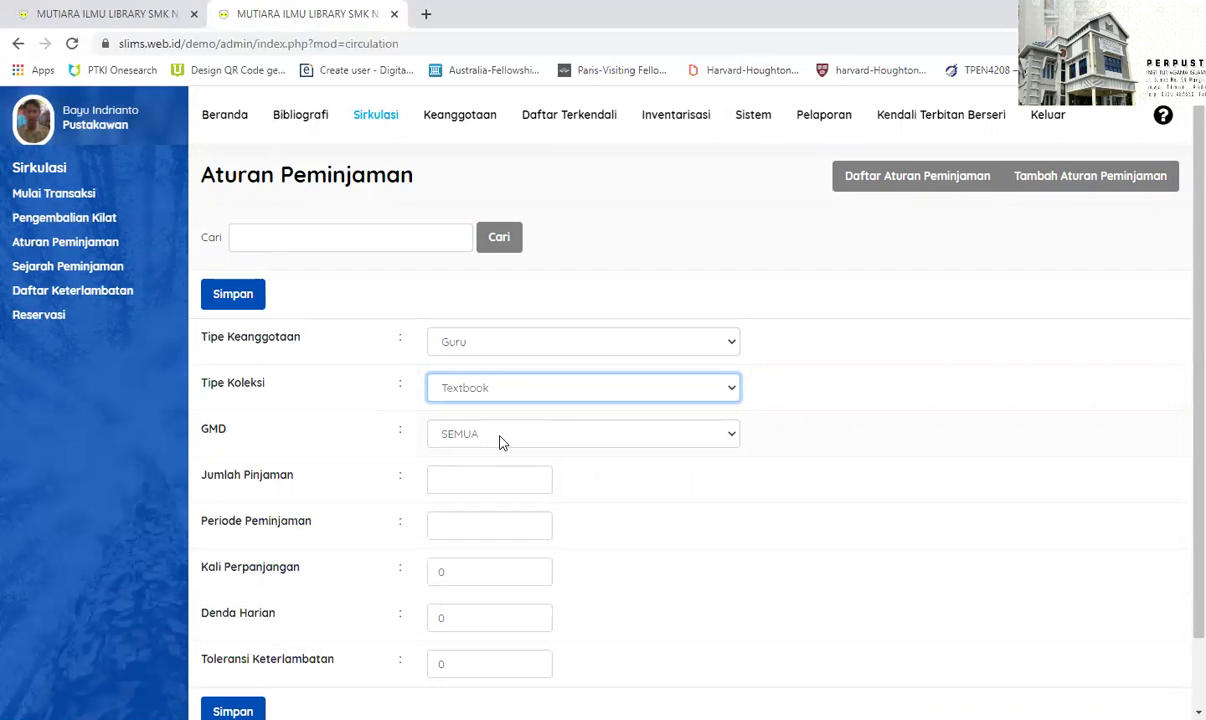
scroll(688, 405, "down", 2)
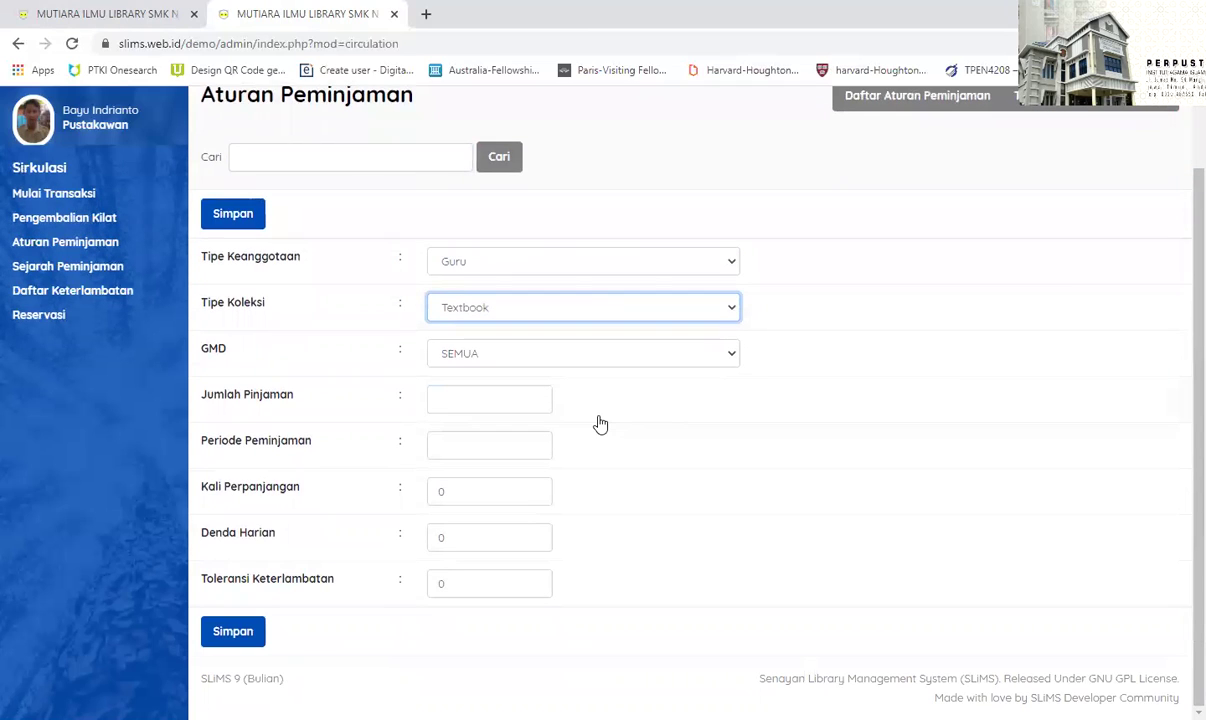
- Return the membership type page to its list, and set the Guru rule's Jumlah Pinjaman to 10 and Periode Peminjaman to 30
left_click(104, 14)
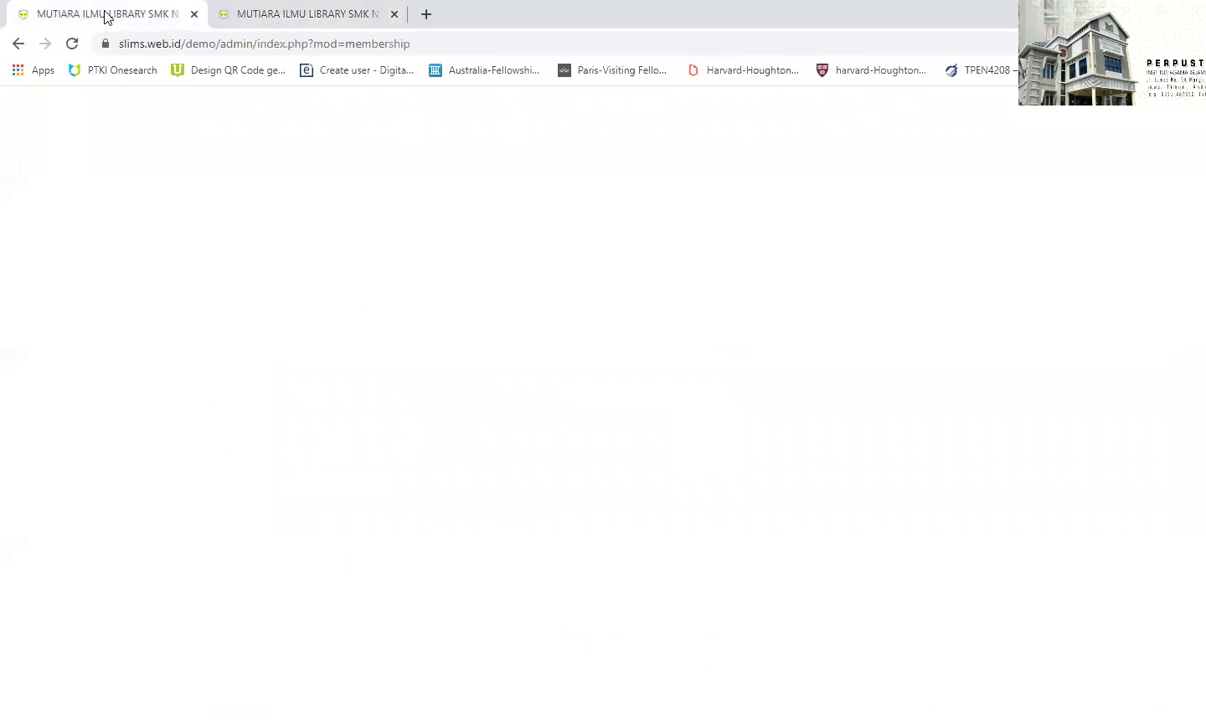
left_click(1063, 192)
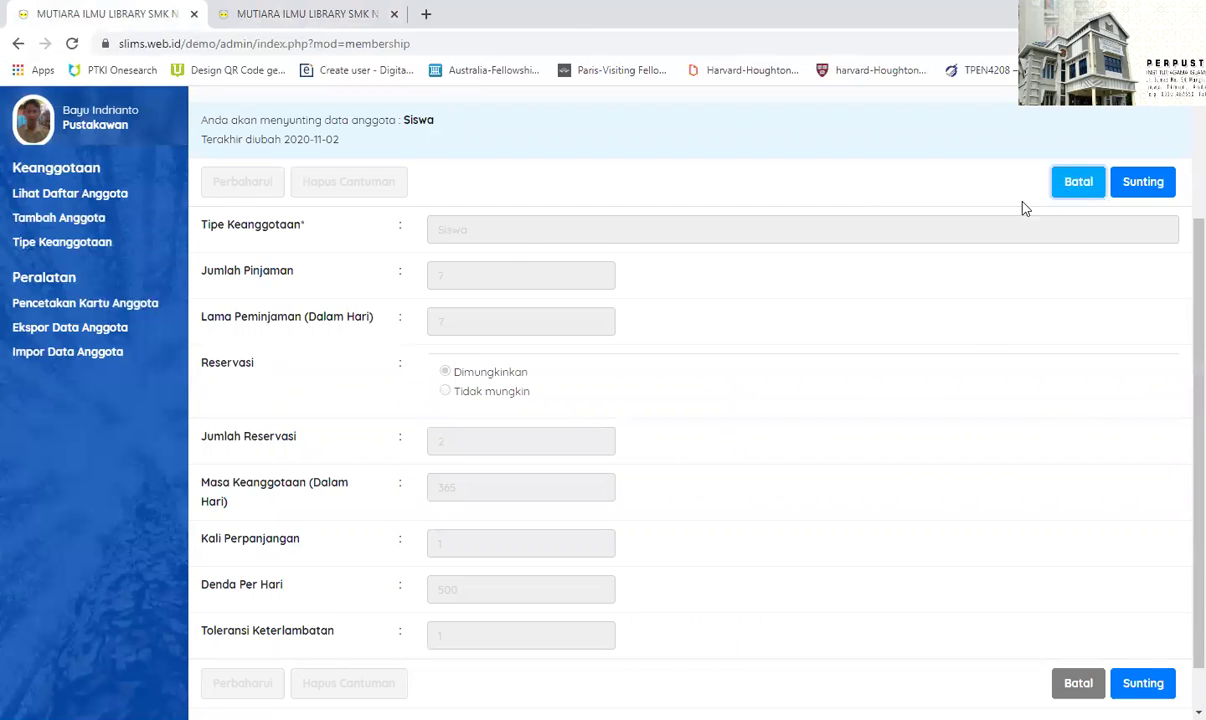
left_click(275, 12)
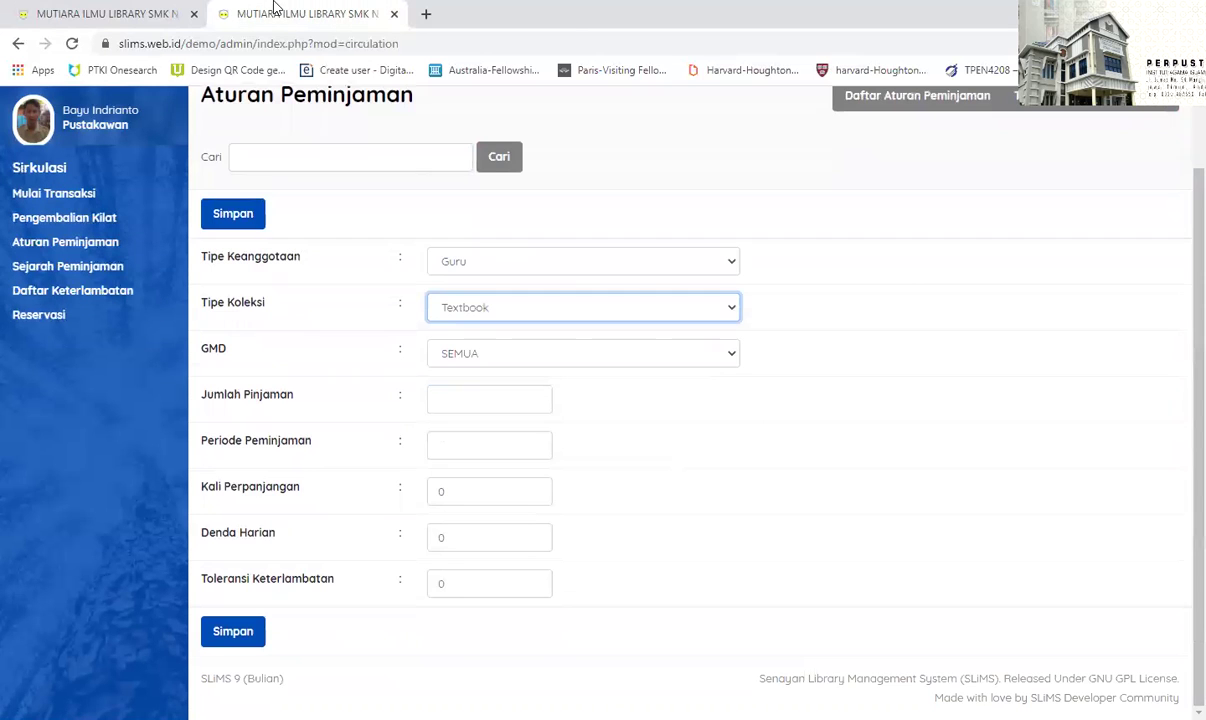
left_click(470, 395)
left_click(462, 468)
left_click(460, 453)
left_click(462, 543)
- Check the renewal count for Guru in the membership type list and set the loan rule's Kali Perpanjangan to 1
left_click(455, 489)
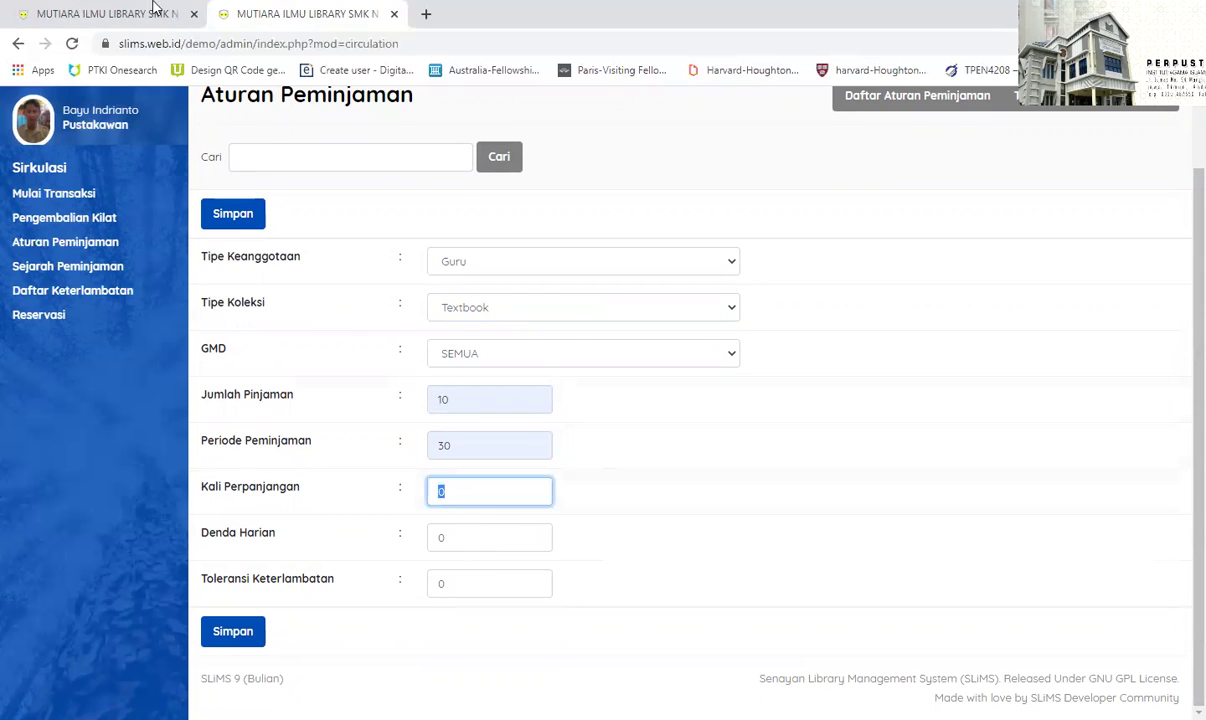
left_click(115, 14)
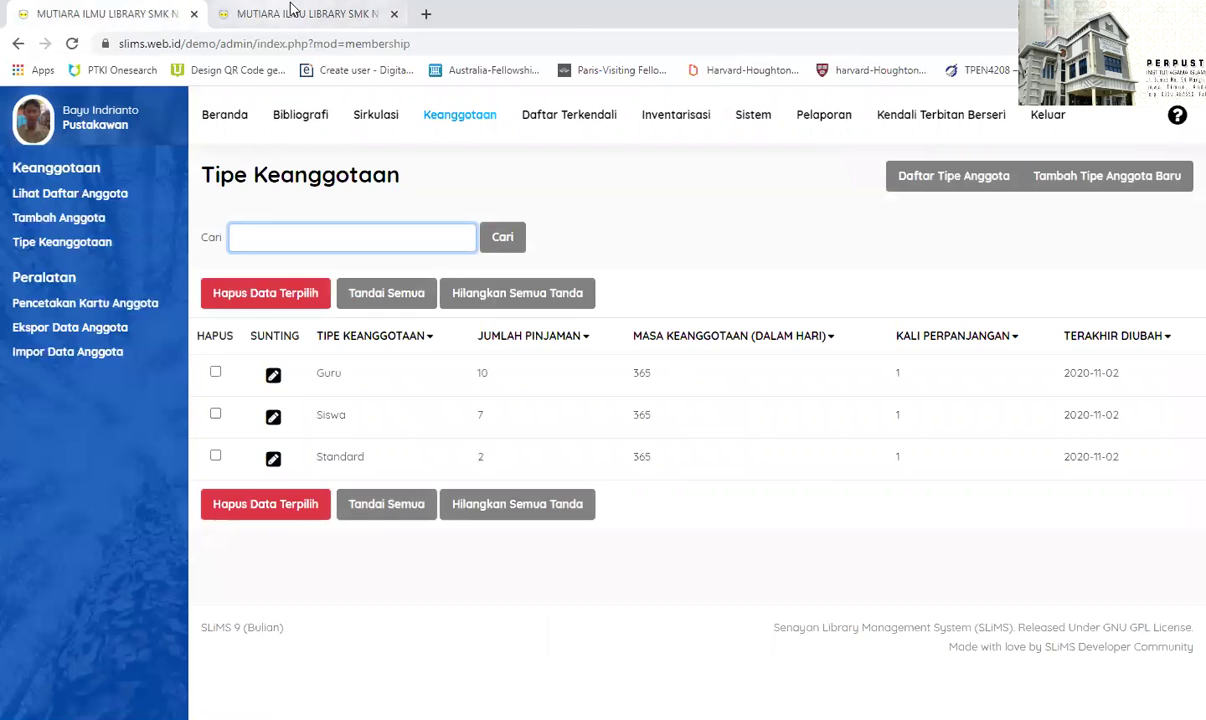
left_click(226, 12)
type("1")
- Set Denda Harian to 5000 and Toleransi Keterlambatan to 1, and save the Guru loan rule
double_click(455, 540)
type("5000")
double_click(447, 583)
type("1")
left_click(229, 216)
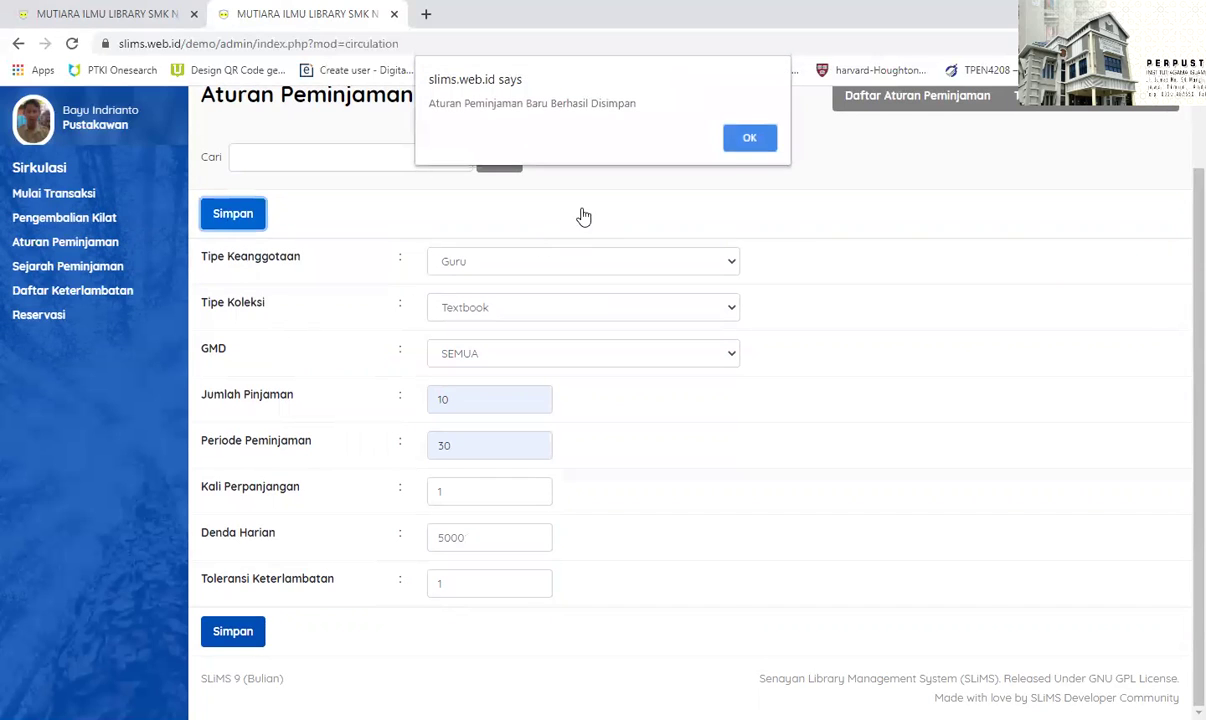
left_click(747, 139)
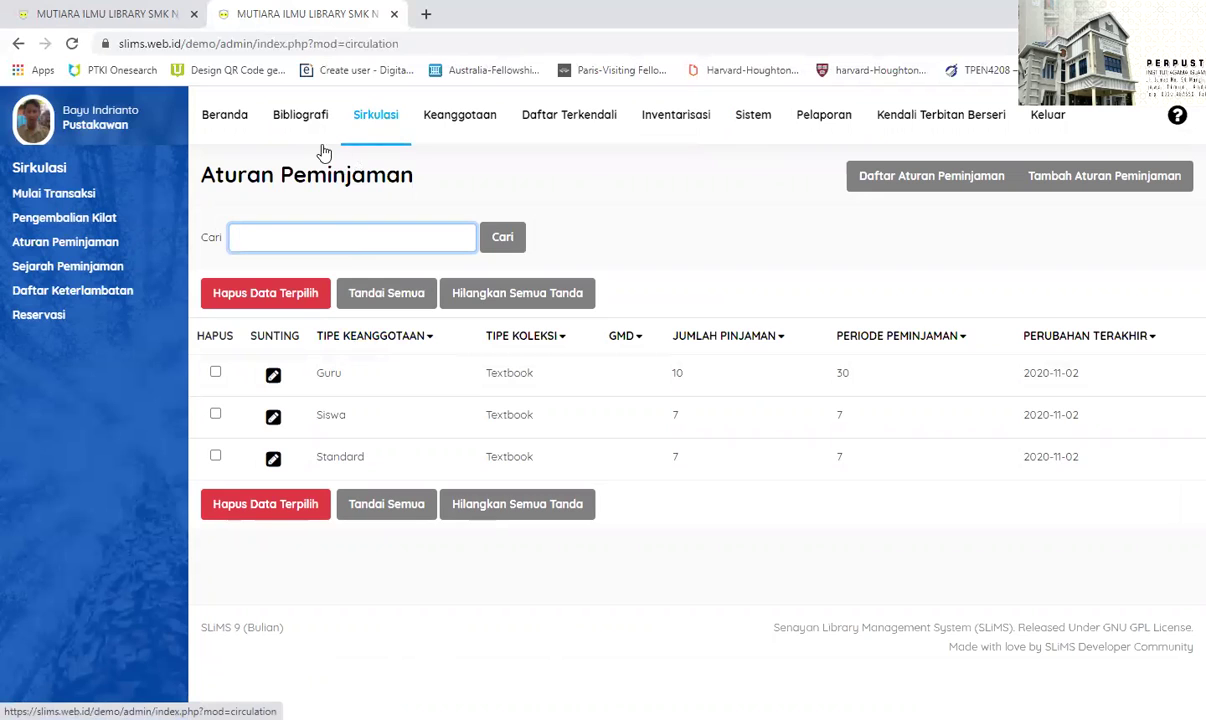
- Look up the Siswa member's ID in the member list and start a circulation transaction (Mulai Transaksi) for that member
left_click(385, 122)
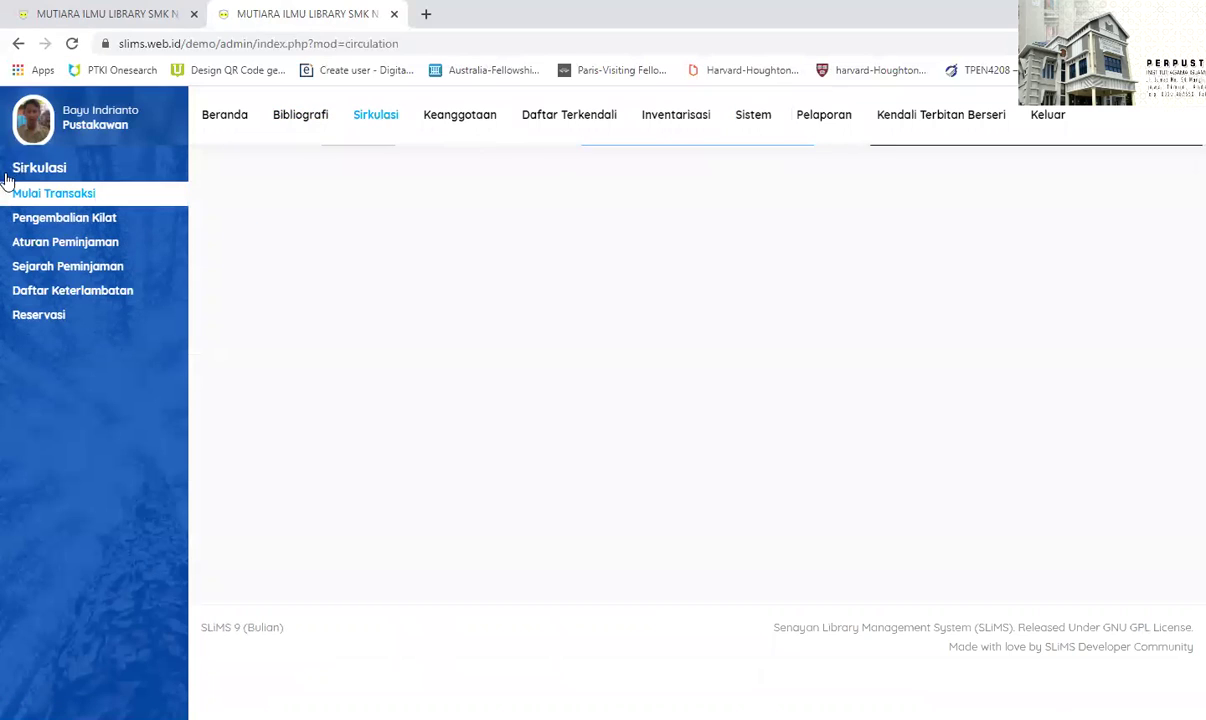
left_click(62, 195)
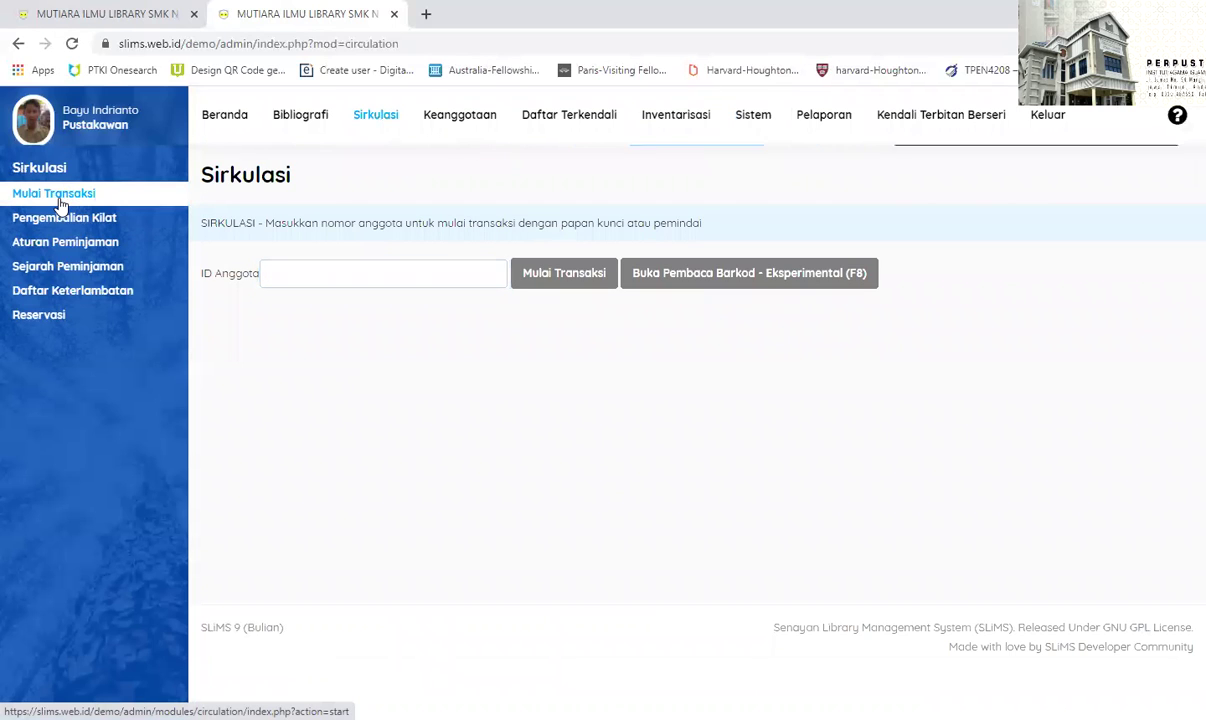
left_click(291, 274)
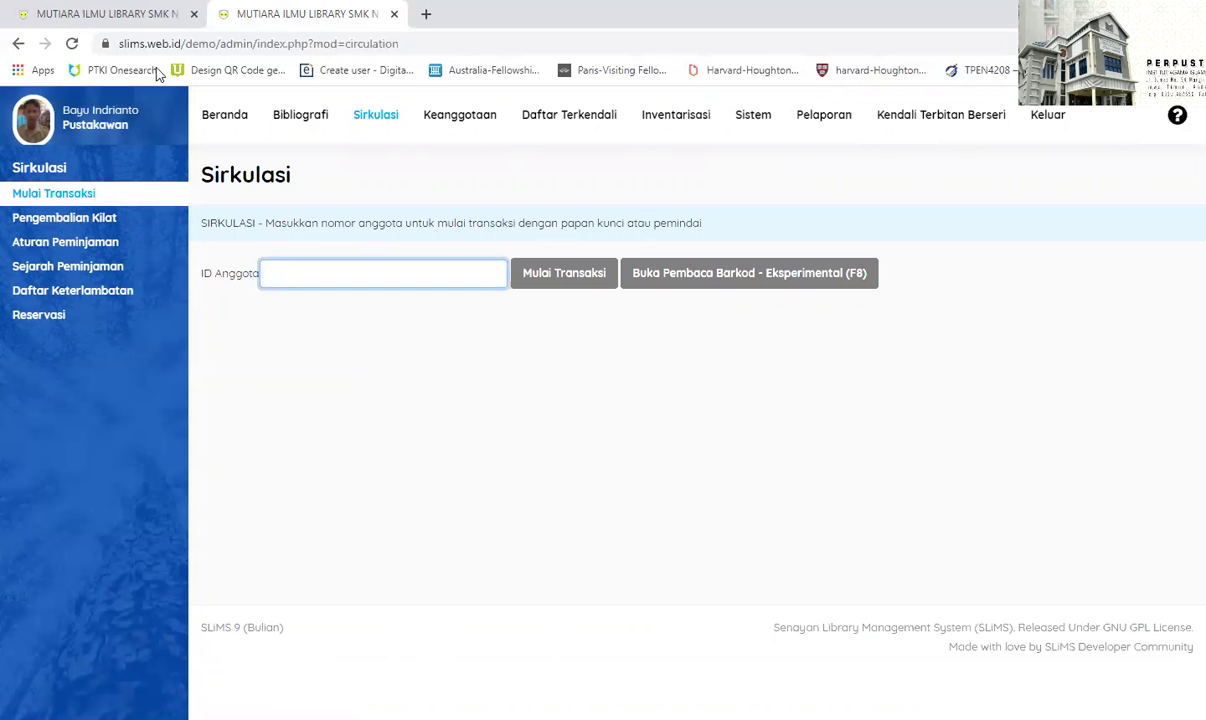
left_click(115, 12)
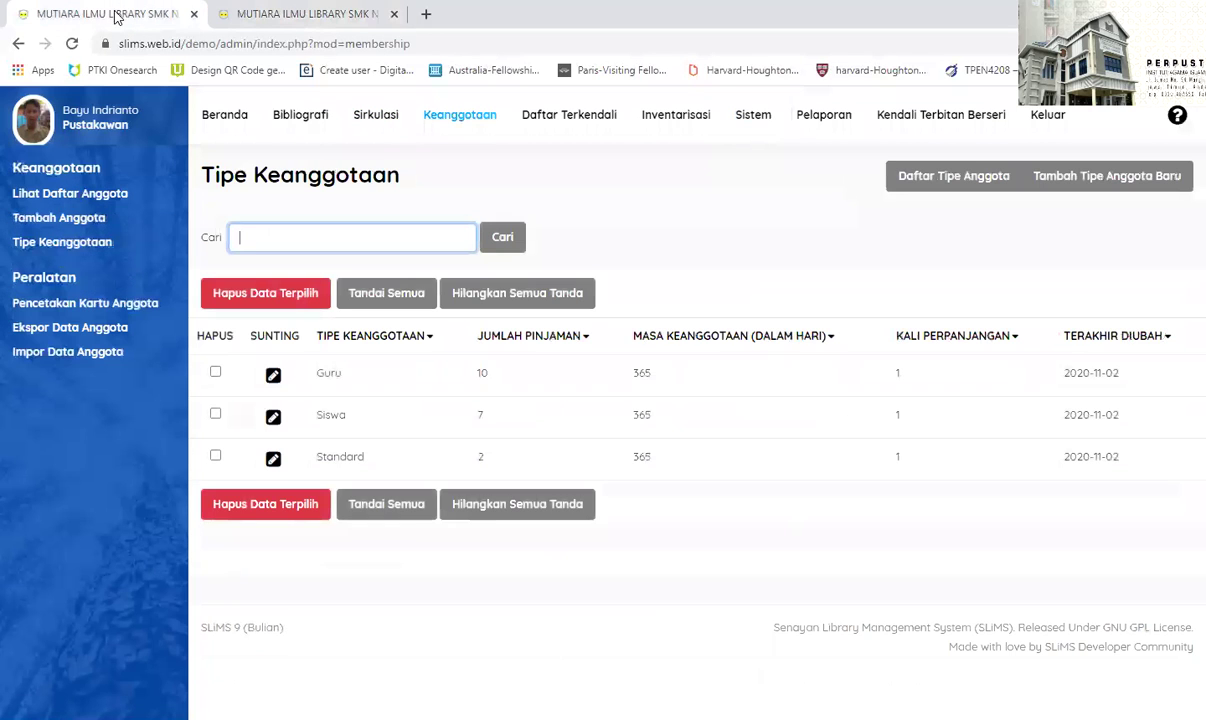
left_click(469, 113)
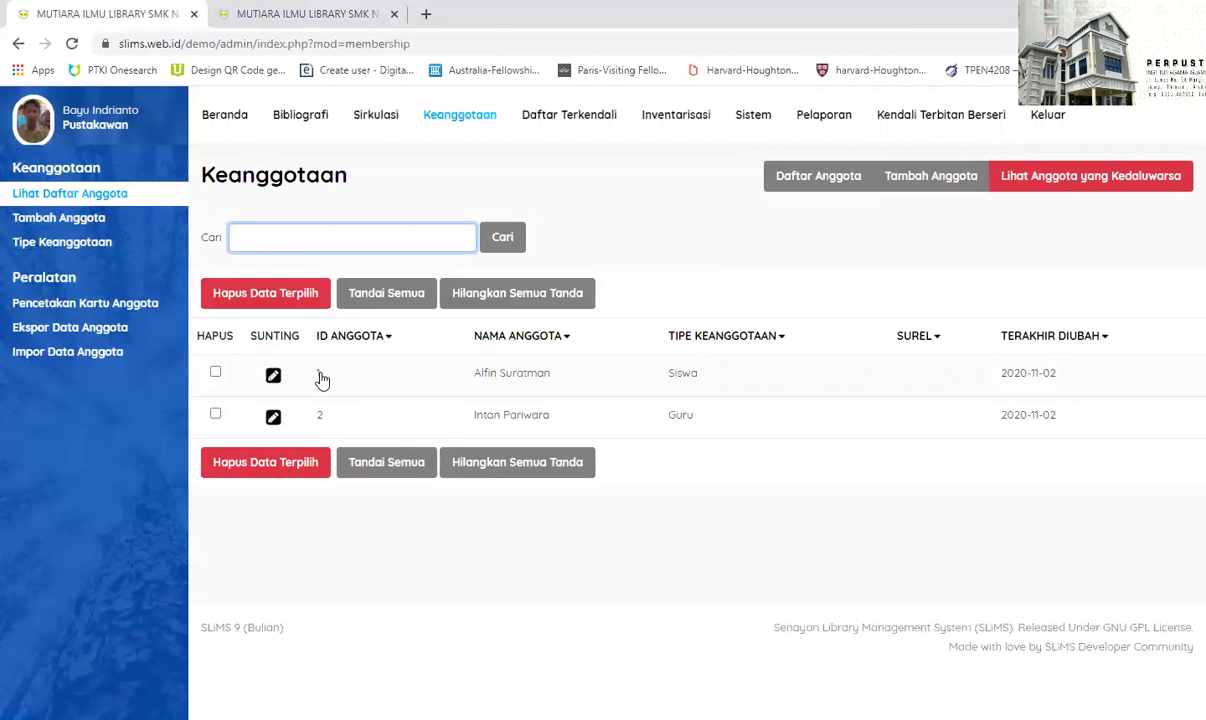
left_click(287, 10)
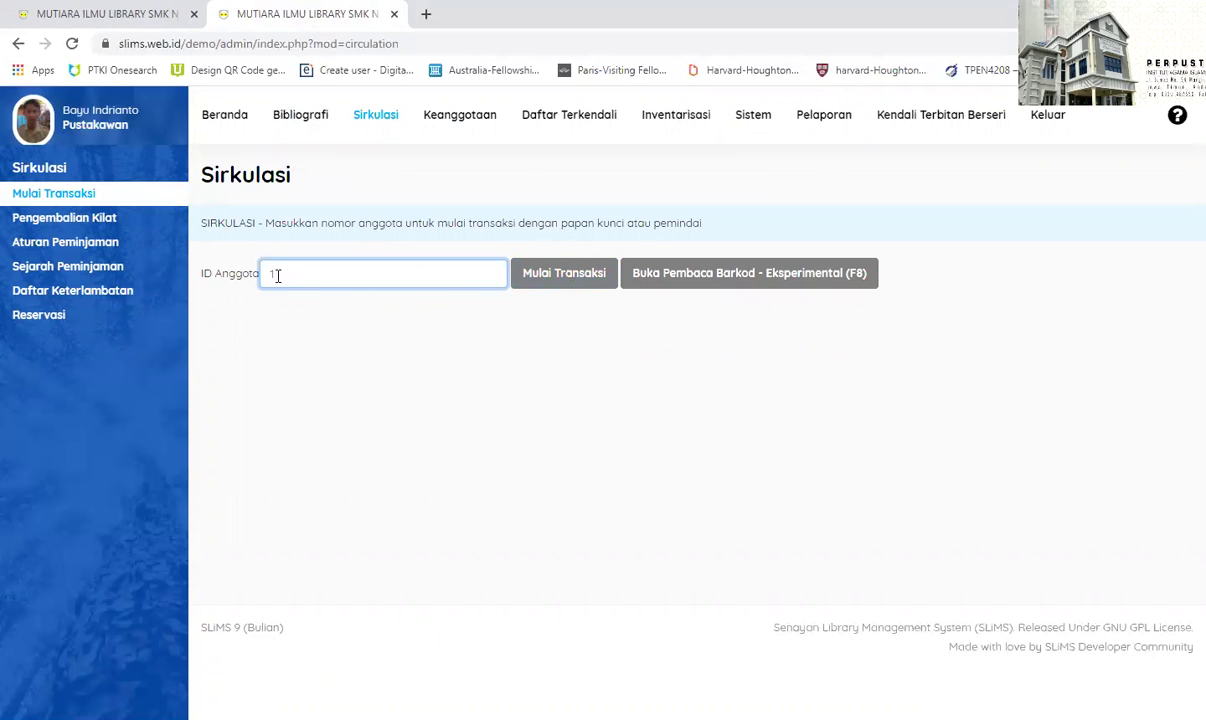
type("1")
left_click(540, 275)
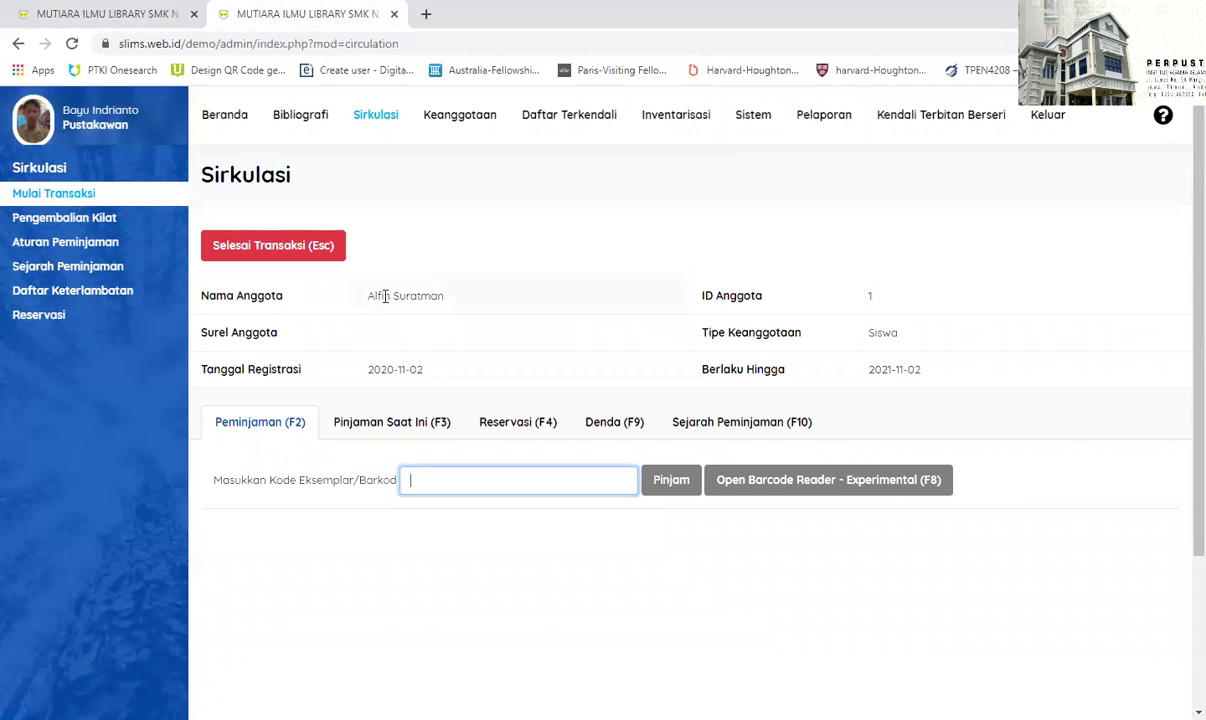
left_click(96, 14)
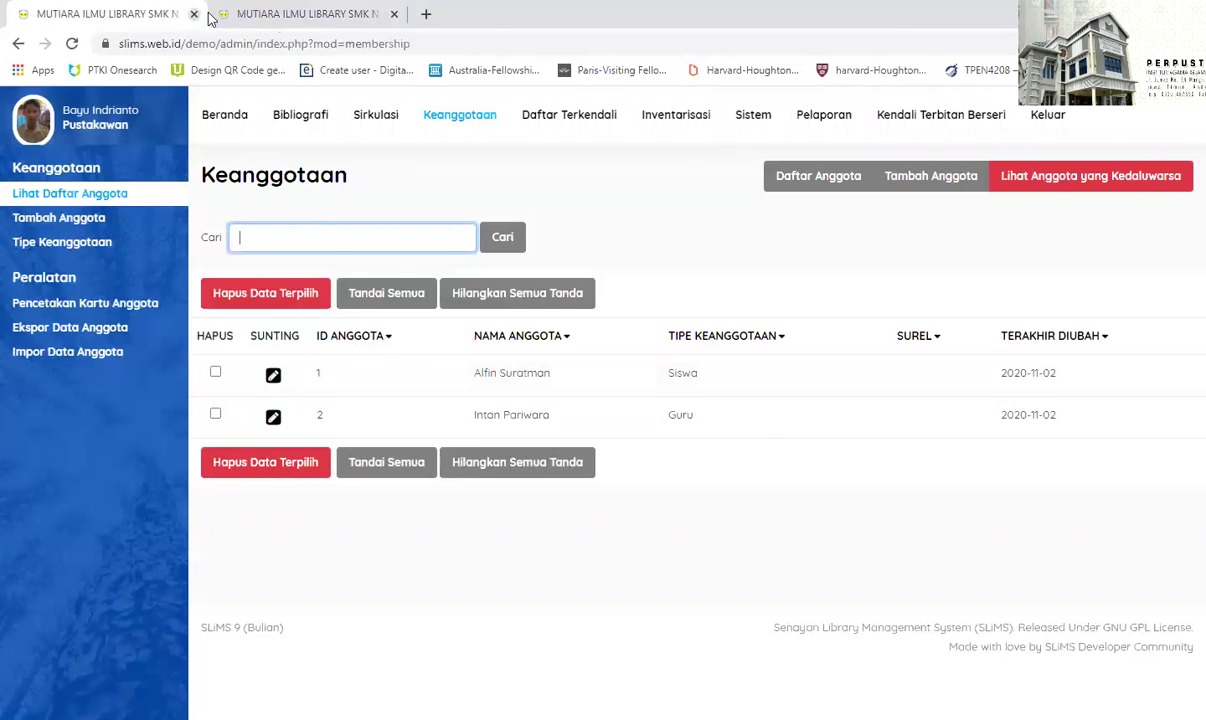
left_click(268, 16)
scroll(436, 342, "down", 1)
scroll(377, 431, "up", 1)
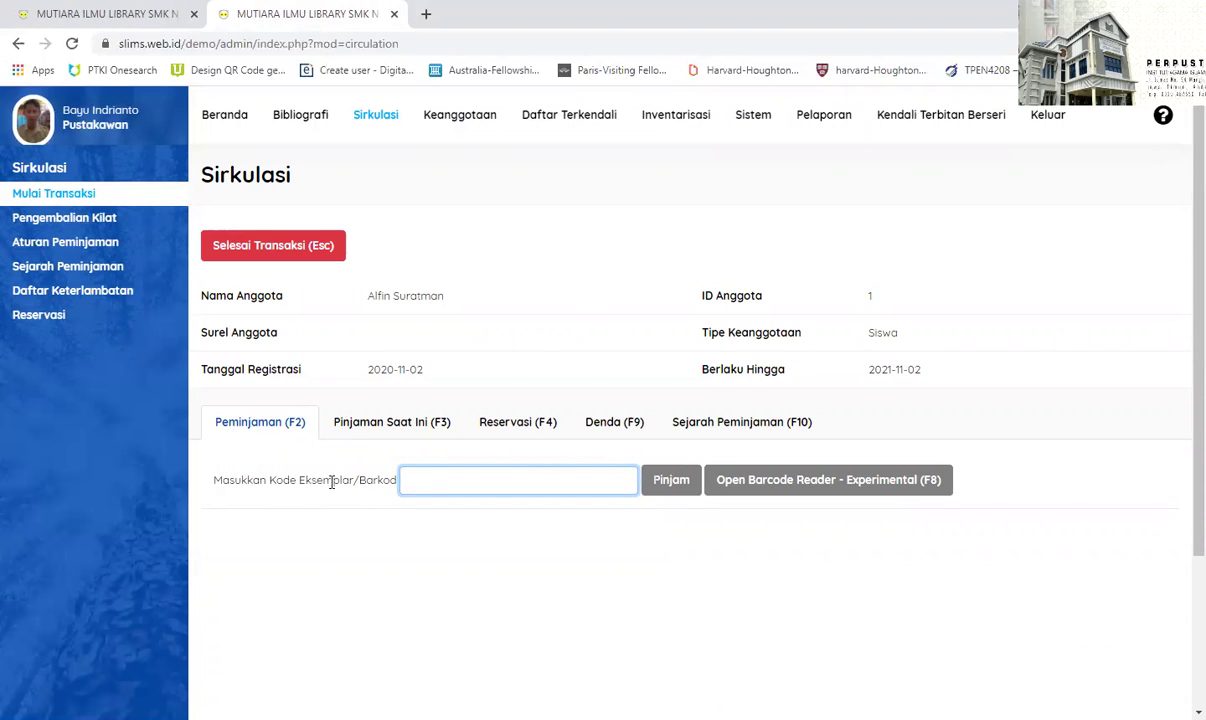
- Open the list of item copies (Daftar Eksemplar) in the Bibliografi module, keeping the loan transaction open
left_click(100, 20)
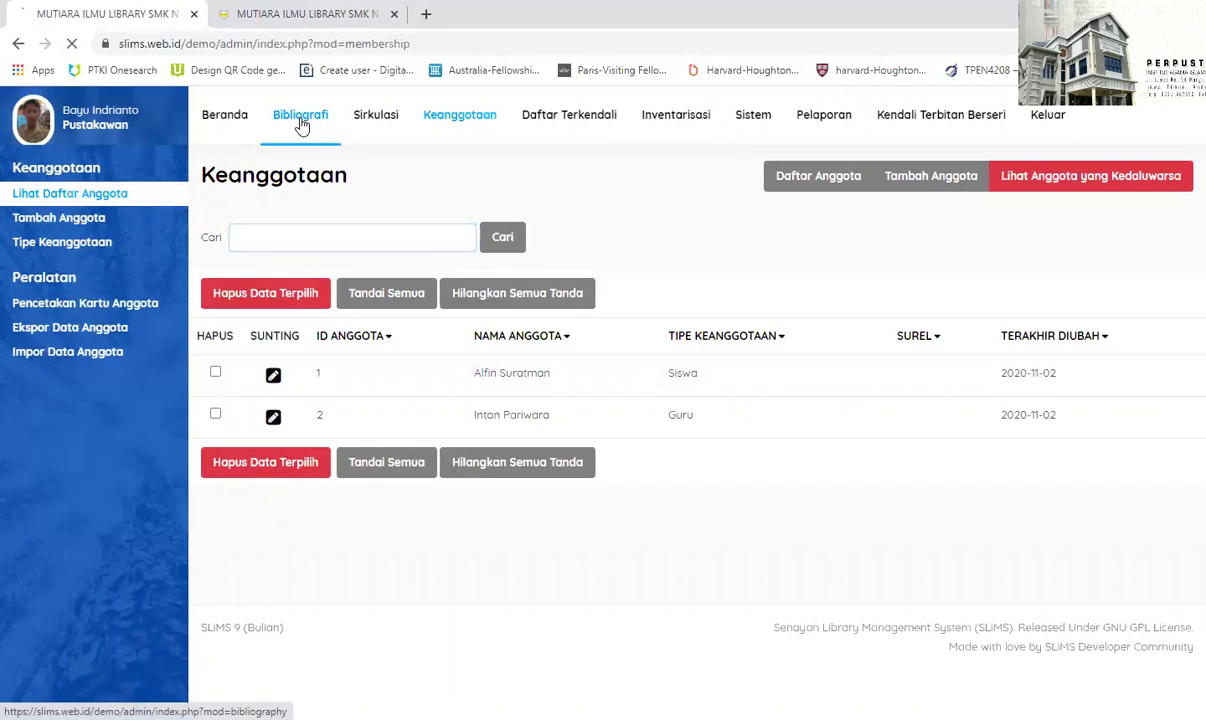
left_click(304, 124)
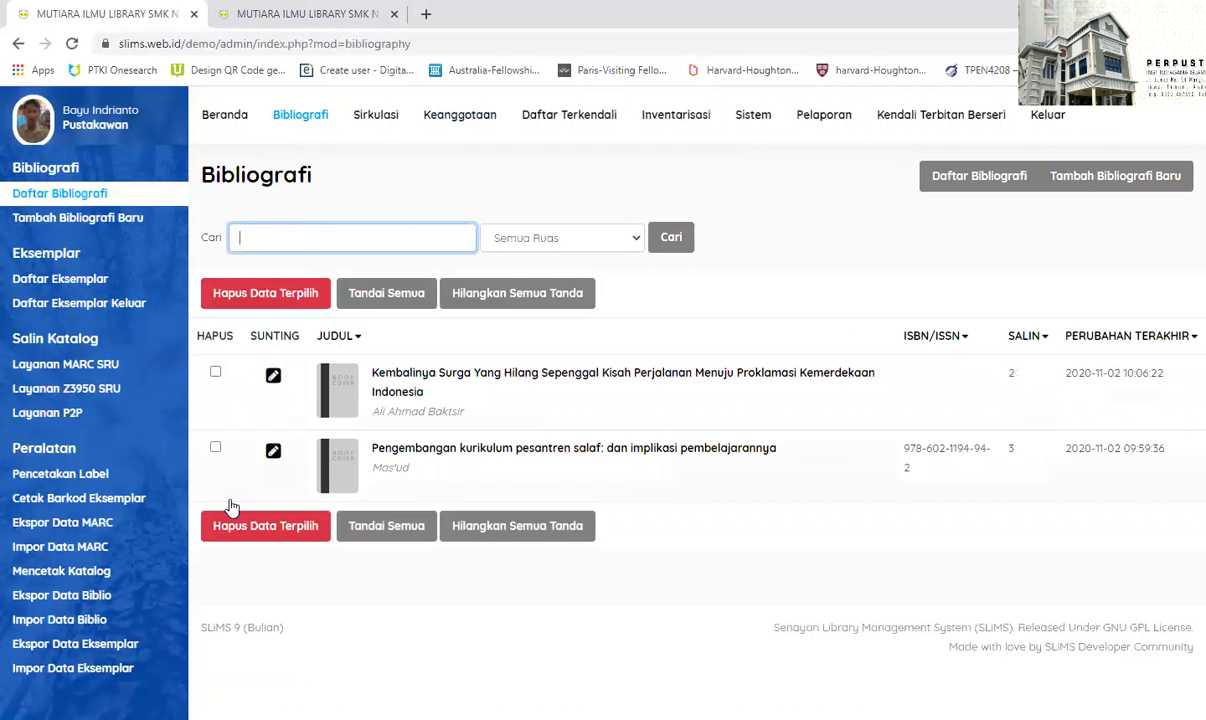
left_click(62, 280)
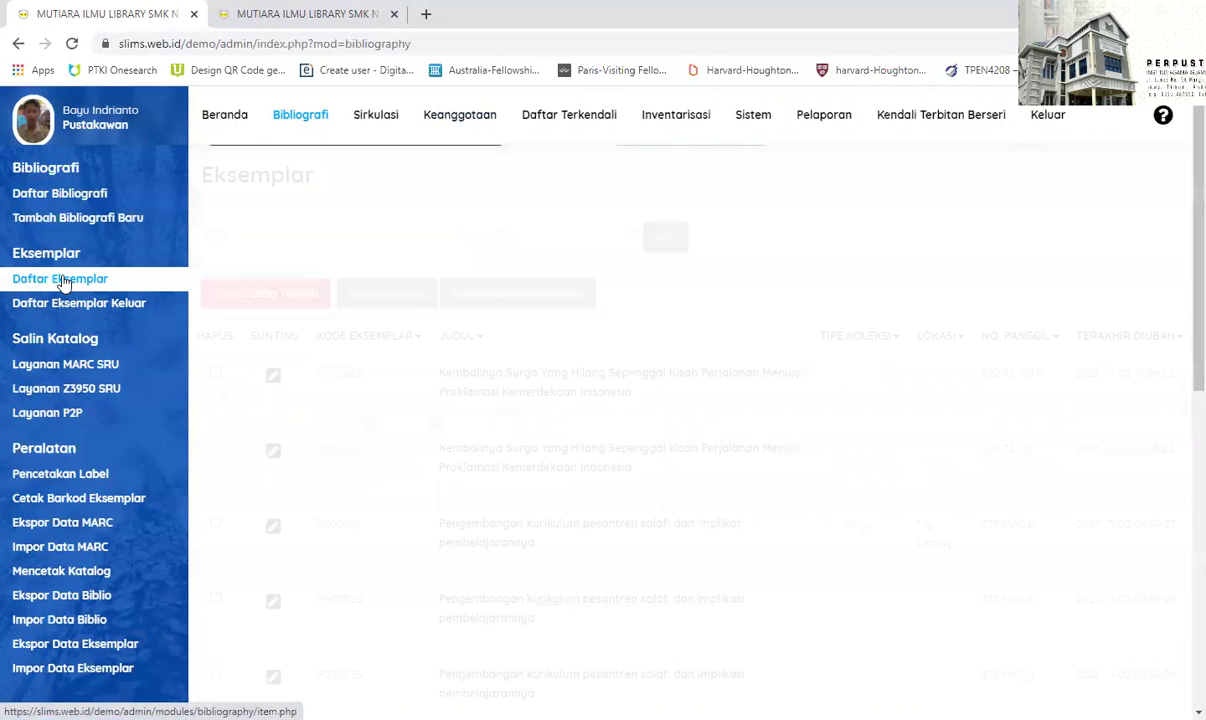
- Find the Textbook copy of "Pengembangan kurikulum pesantren salaf" in the item copies list and copy its item code P00001S
scroll(404, 357, "down", 1)
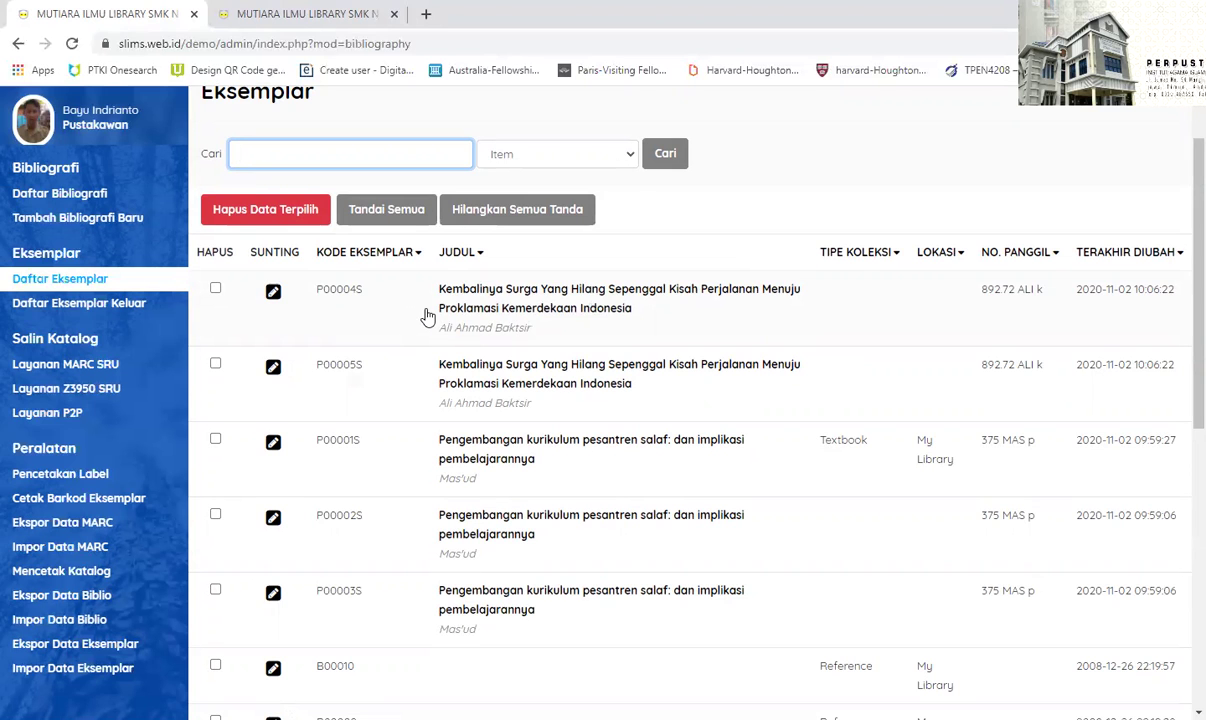
scroll(420, 300, "down", 3)
scroll(431, 328, "down", 1)
scroll(431, 328, "up", 3)
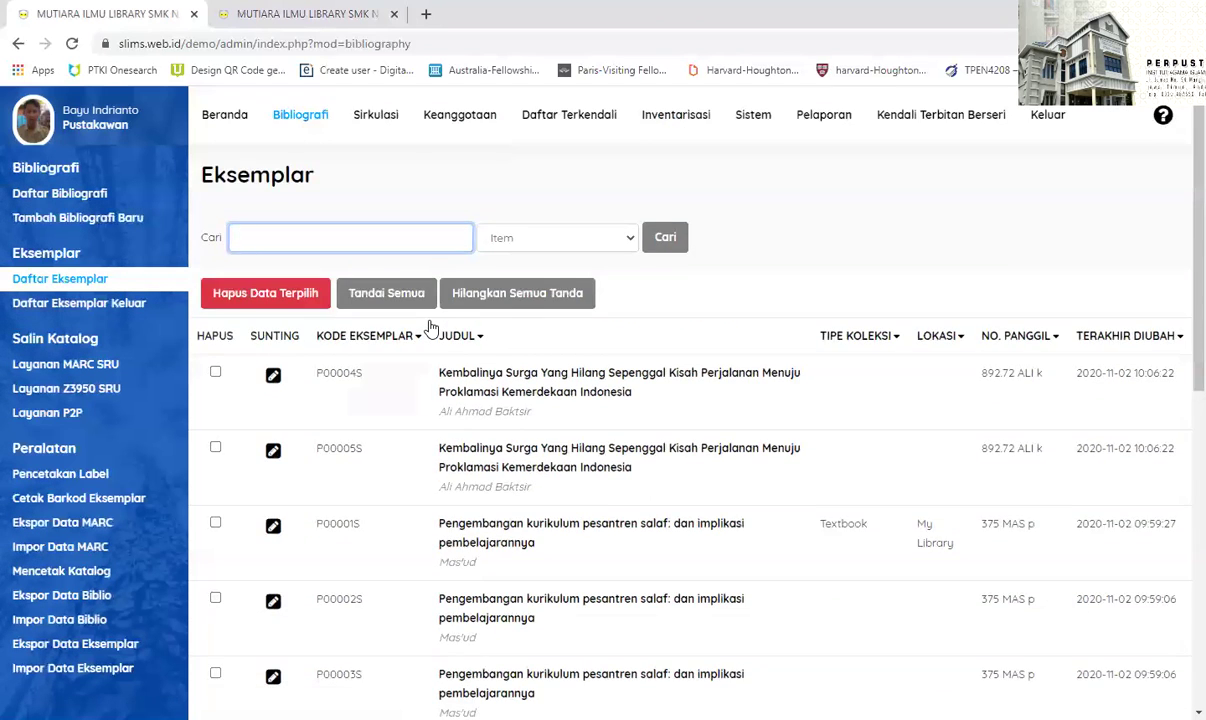
scroll(431, 328, "down", 1)
scroll(431, 328, "down", 1)
scroll(436, 250, "up", 3)
scroll(372, 190, "down", 2)
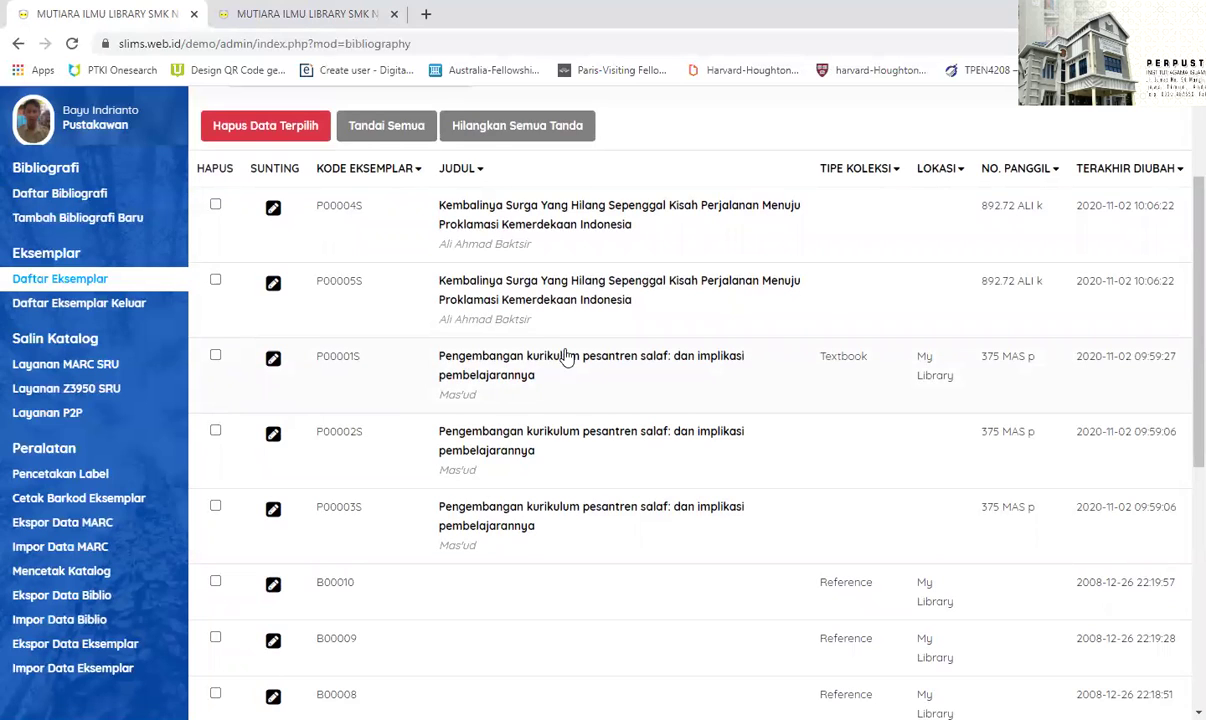
left_click_drag(313, 366, 362, 366)
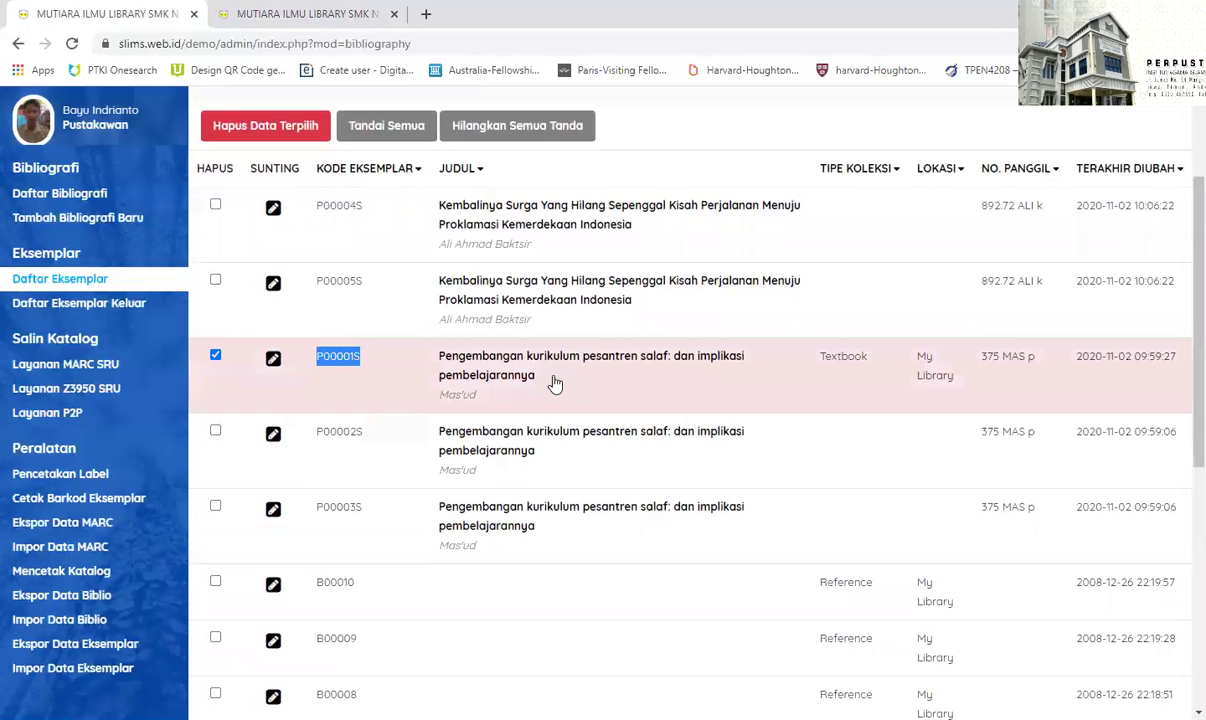
key("alt+Tab")
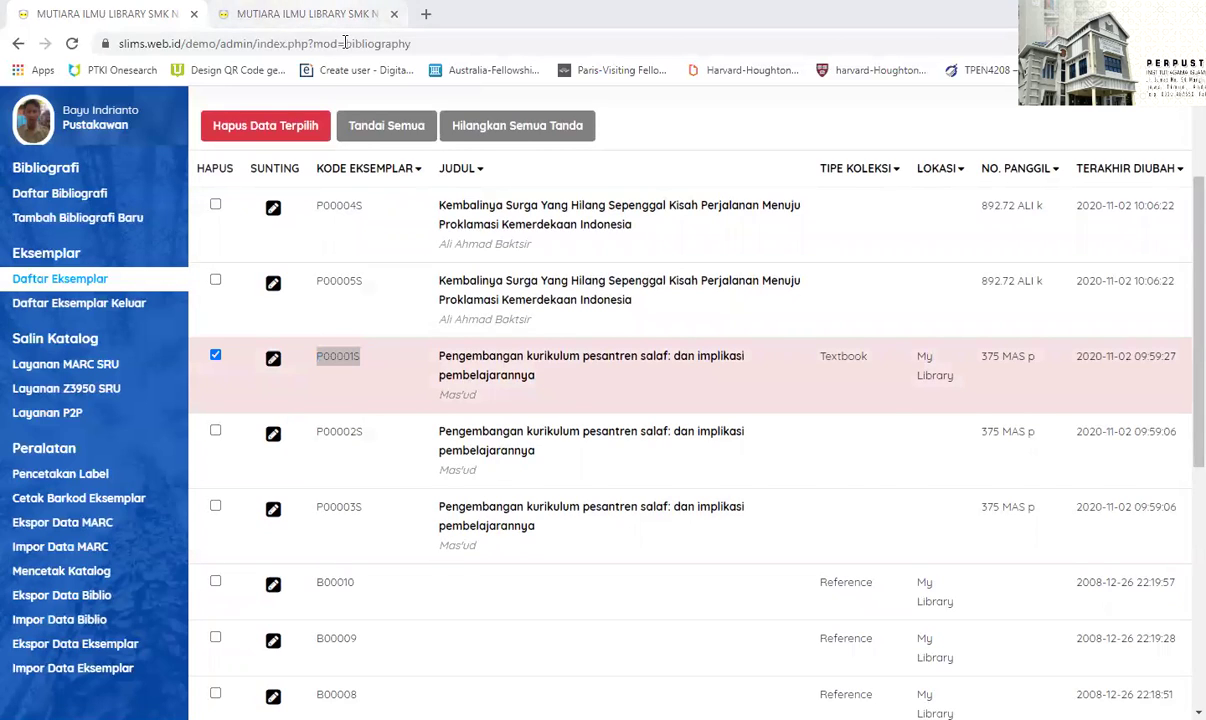
- Lend item P00001S to the Siswa member in the open loan transaction and finish the transaction
left_click(307, 14)
type("P00001S")
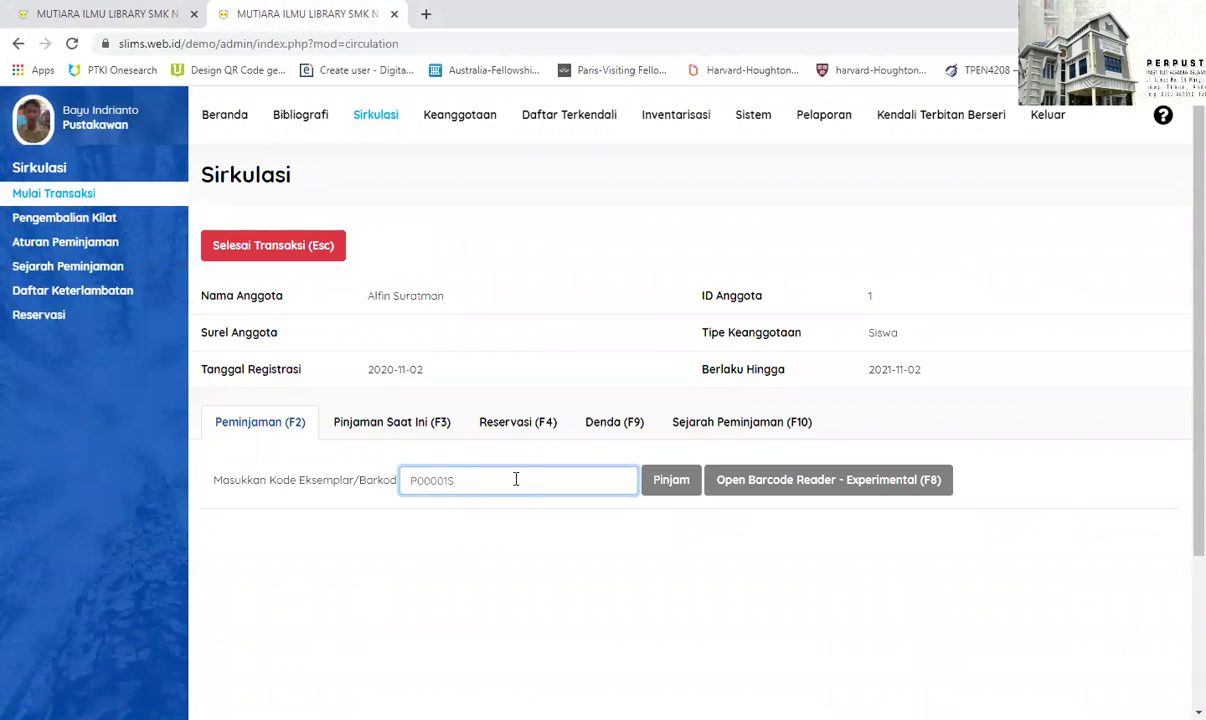
left_click(667, 492)
left_click(669, 490)
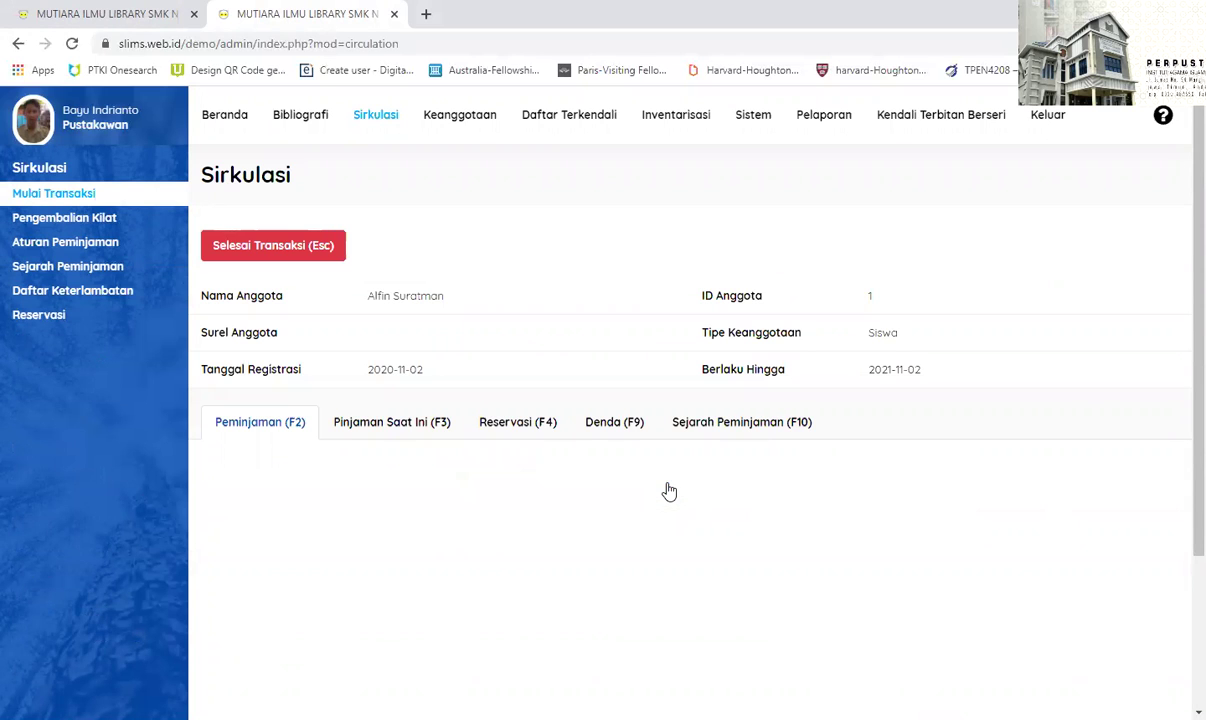
scroll(402, 480, "down", 1)
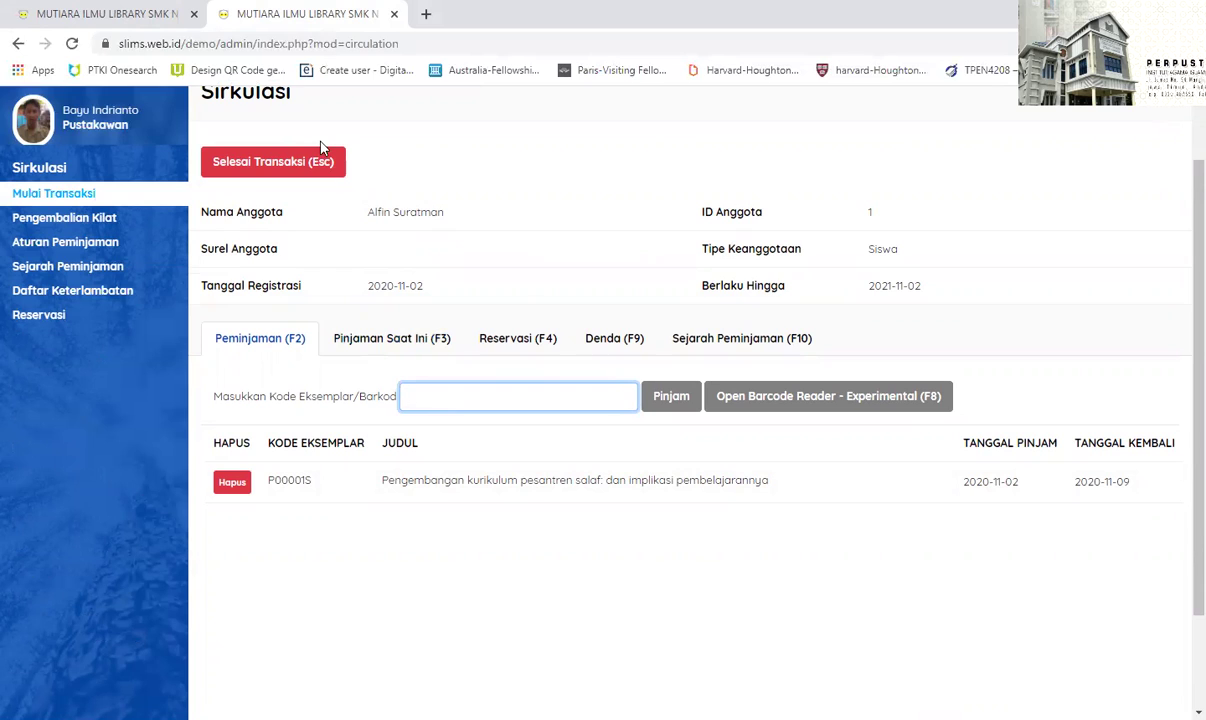
left_click(295, 166)
left_click(684, 130)
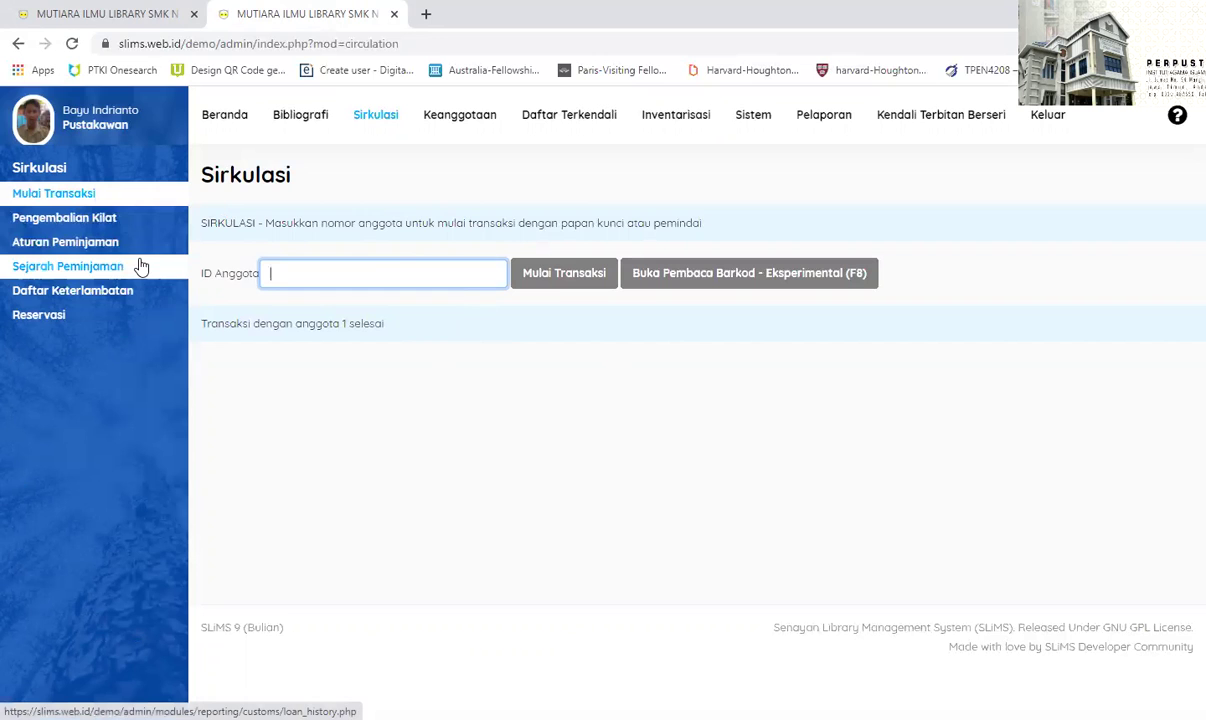
- Open the loan history (Sejarah Peminjaman) and review the recorded loan of item P00001S
left_click(48, 266)
scroll(520, 360, "down", 3)
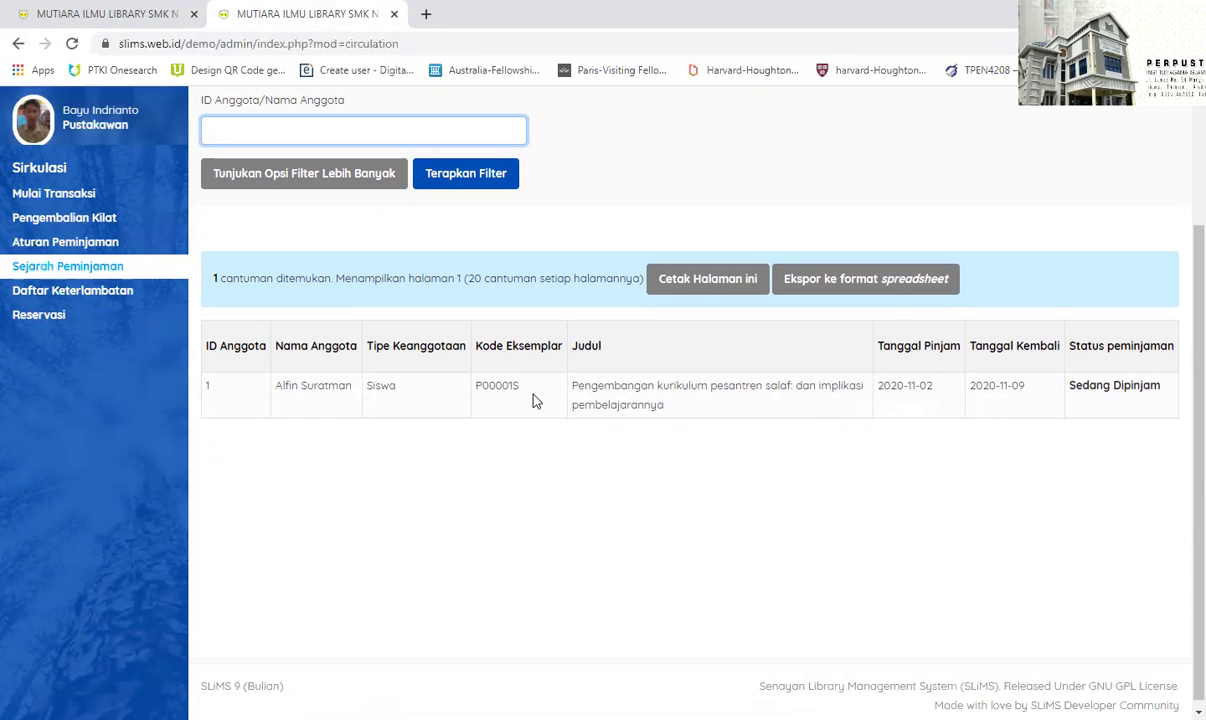
scroll(533, 400, "up", 3)
scroll(533, 398, "down", 3)
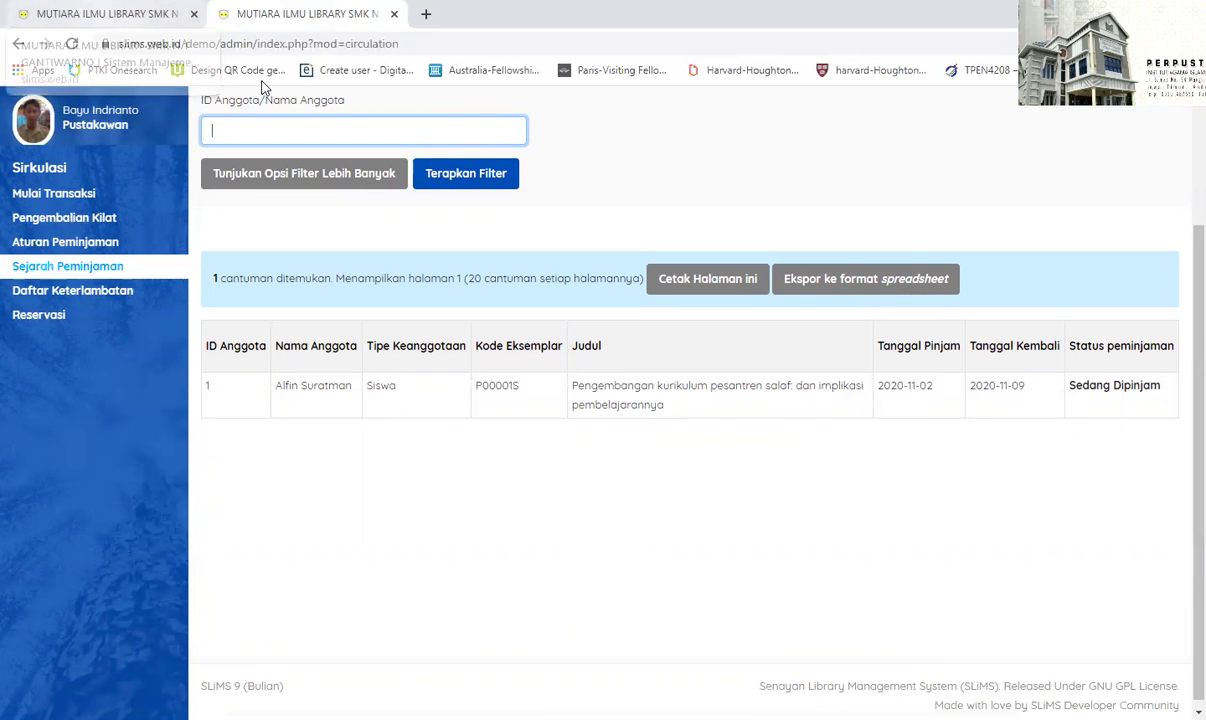
scroll(516, 418, "up", 2)
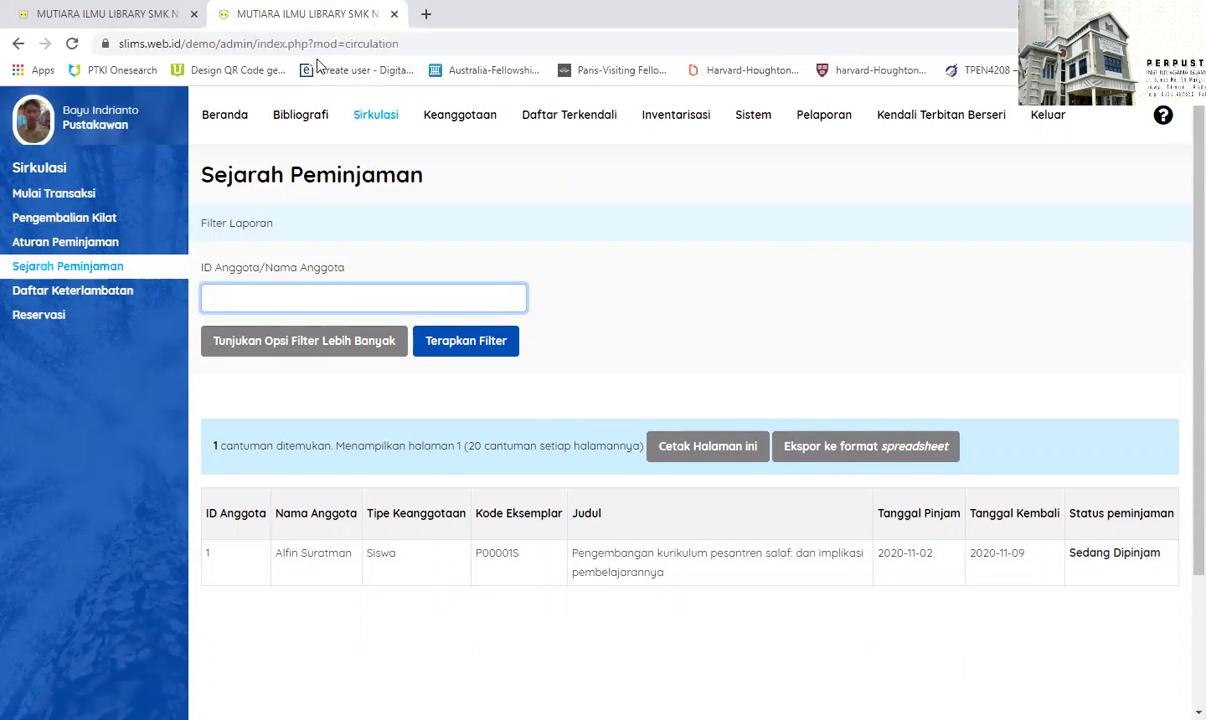
- Return to the item copies list, inspect the record of copy B00010, and leave it without changes
left_click(122, 14)
scroll(414, 280, "down", 2)
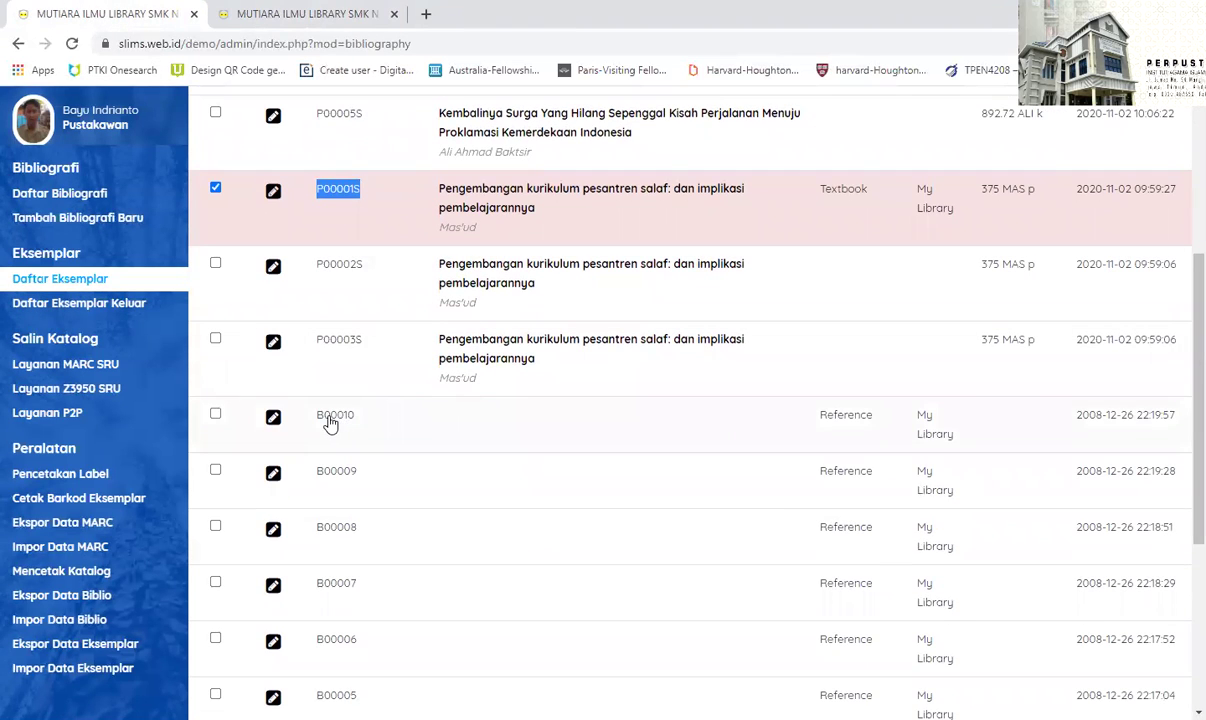
scroll(480, 430, "down", 4)
scroll(478, 437, "up", 5)
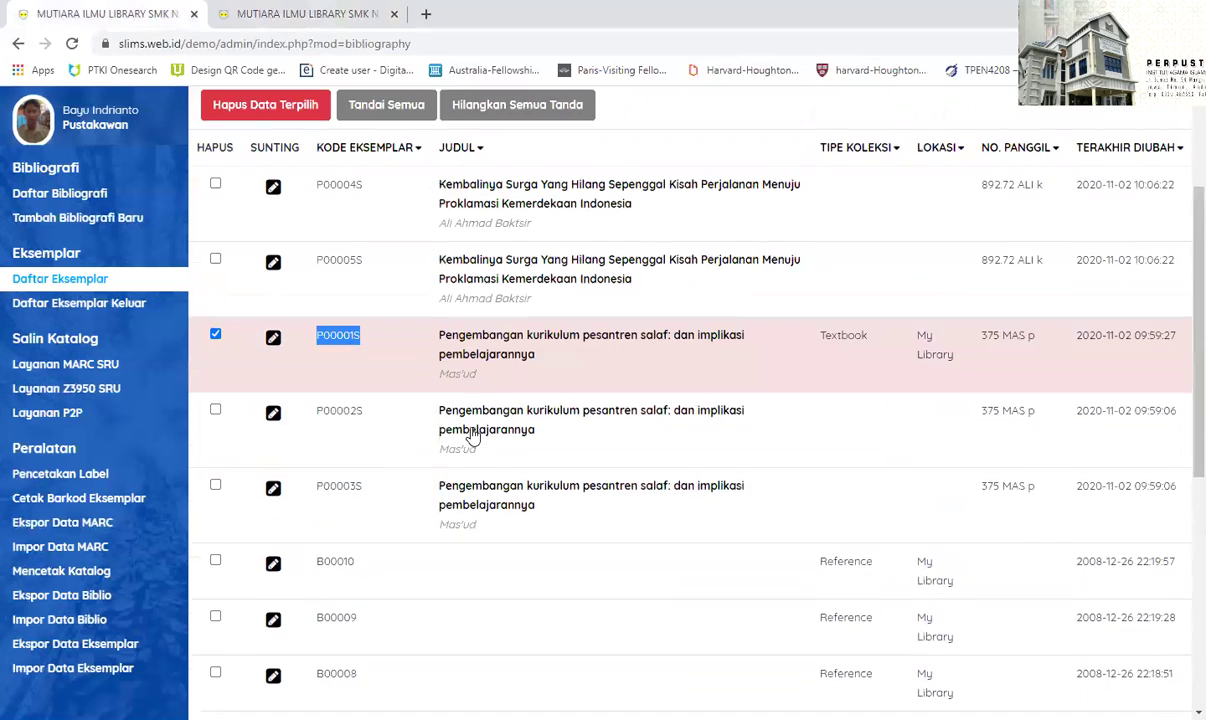
scroll(466, 435, "down", 2)
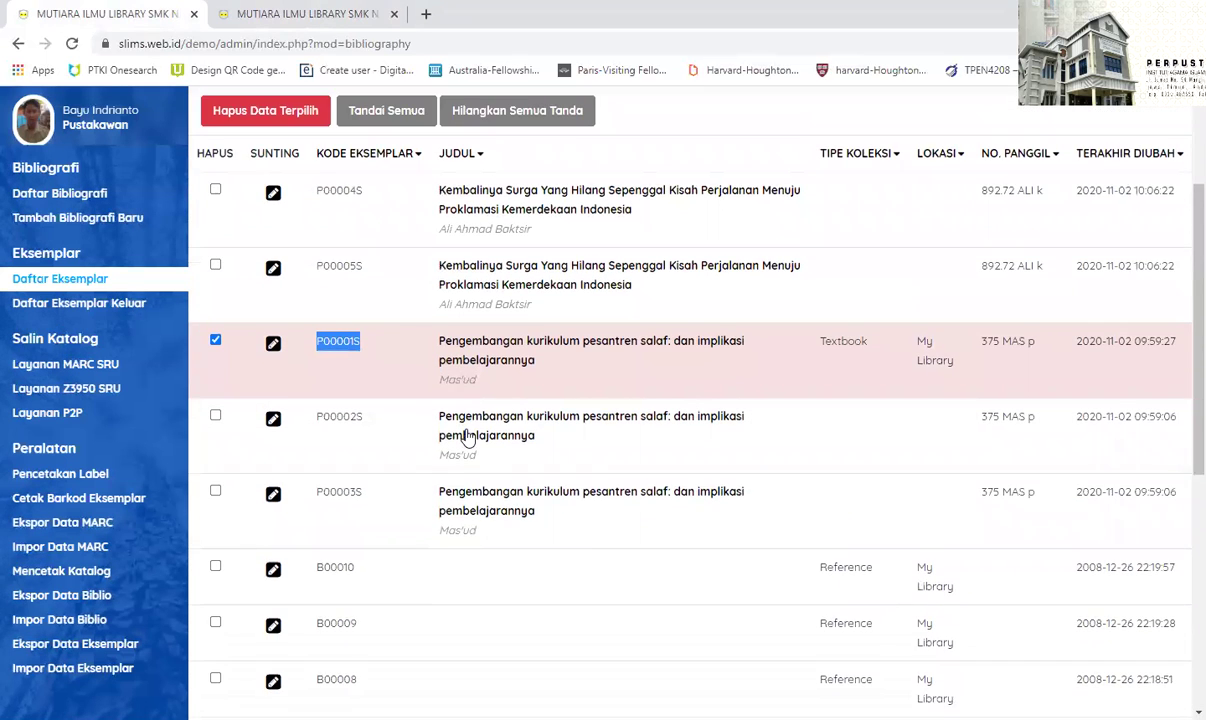
left_click(273, 488)
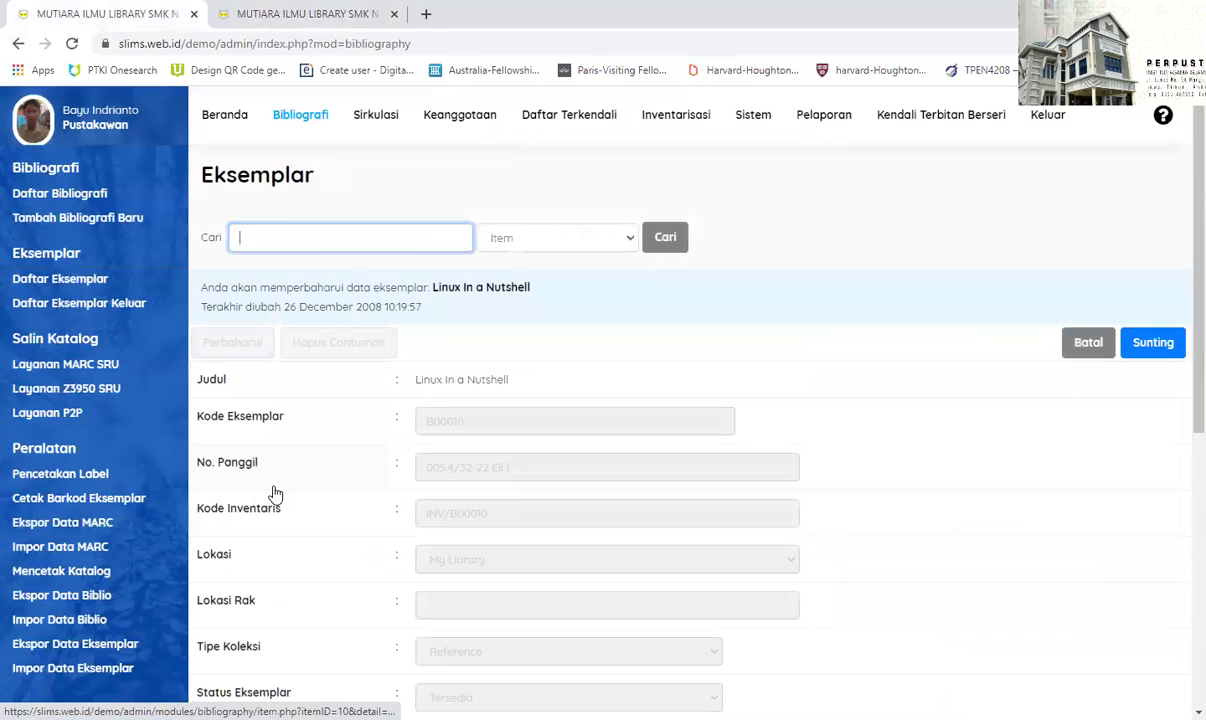
scroll(357, 451, "down", 3)
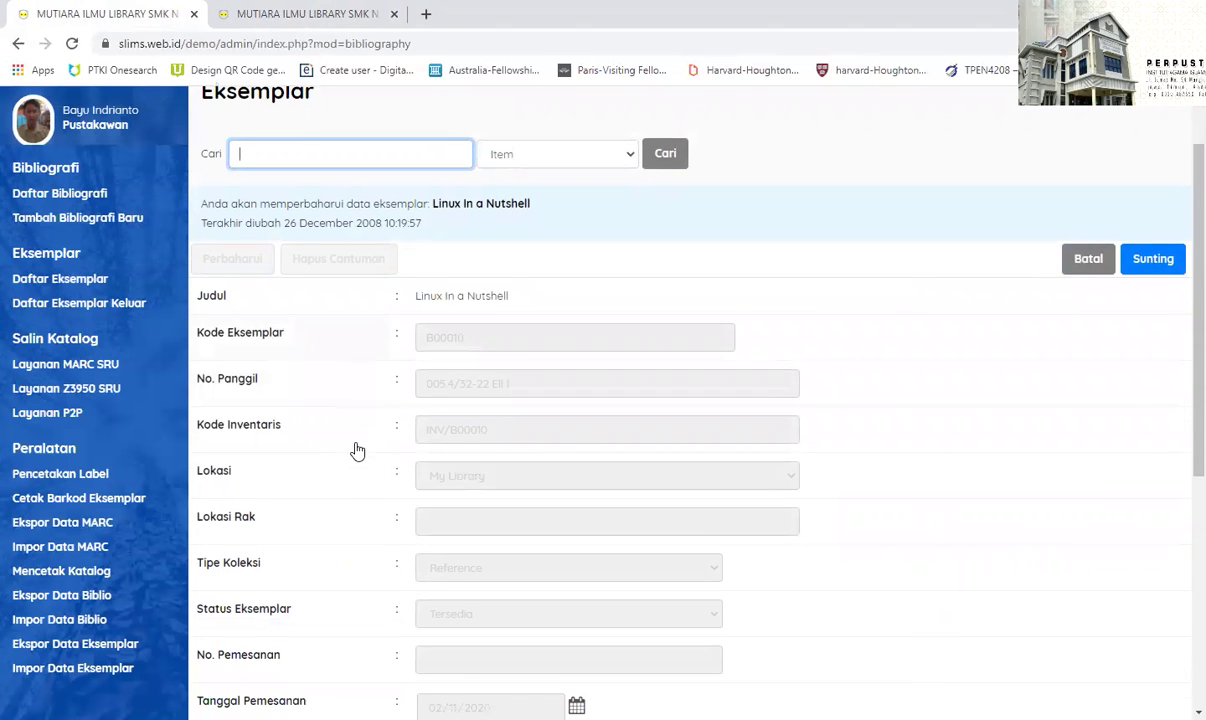
scroll(580, 414, "up", 3)
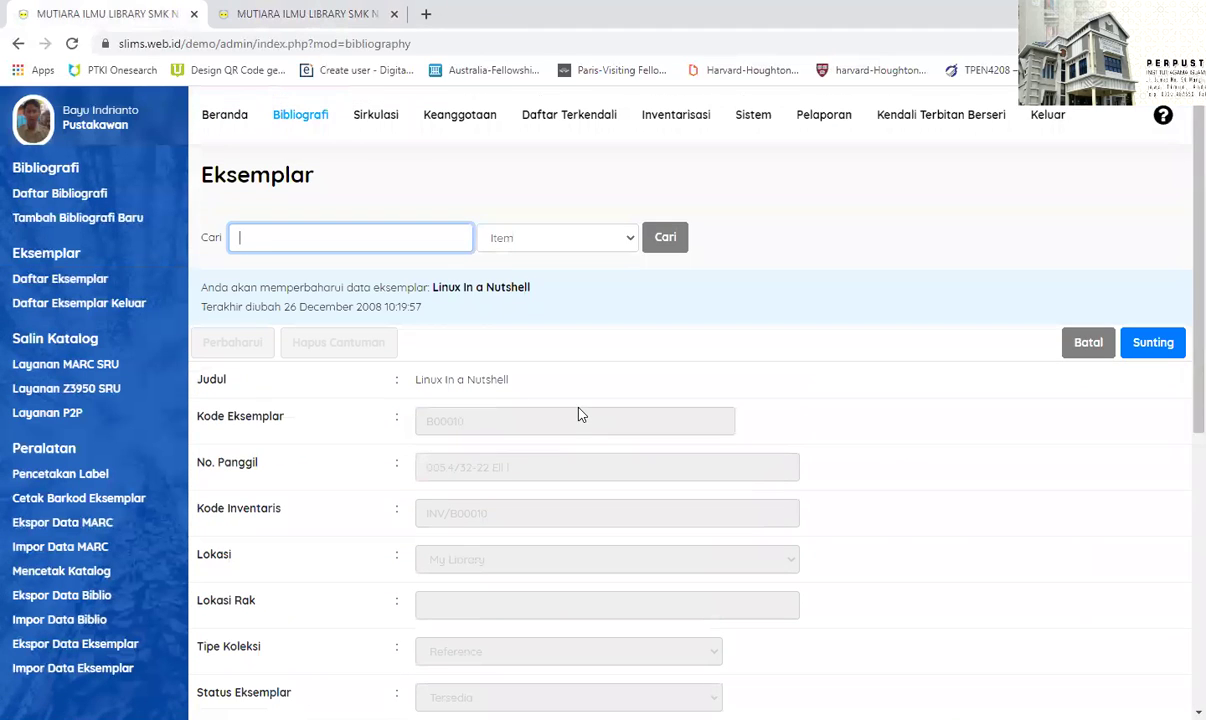
left_click(1089, 343)
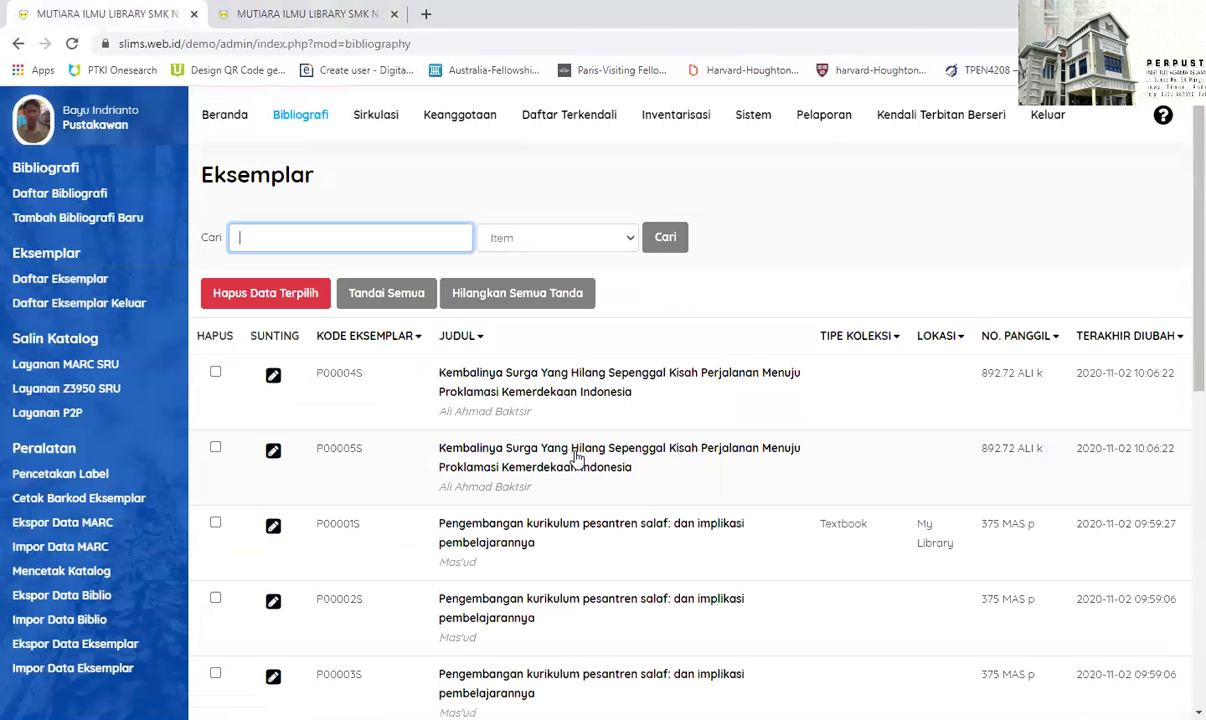
scroll(568, 466, "down", 3)
scroll(568, 466, "up", 3)
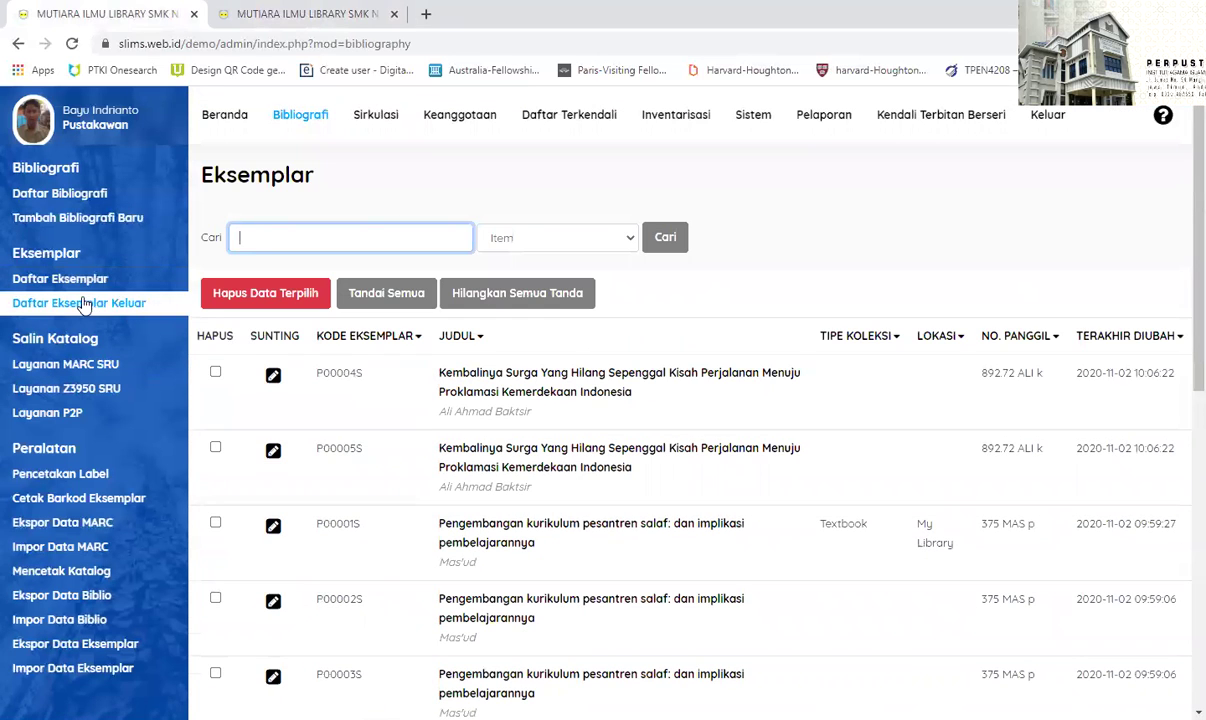
- Open the bibliography record "Pengembangan kurikulum pesantren salaf: dan implikasi pembelajarannya" for editing and go to its Data Koleksi
left_click(74, 196)
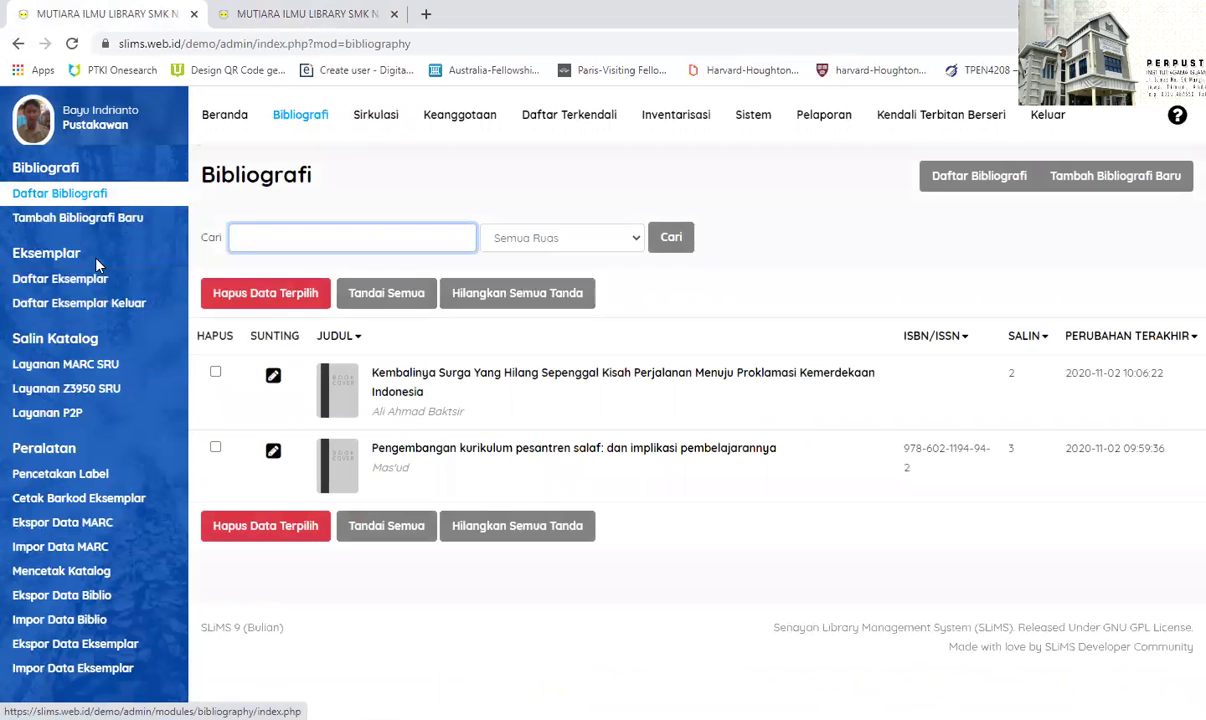
left_click(271, 452)
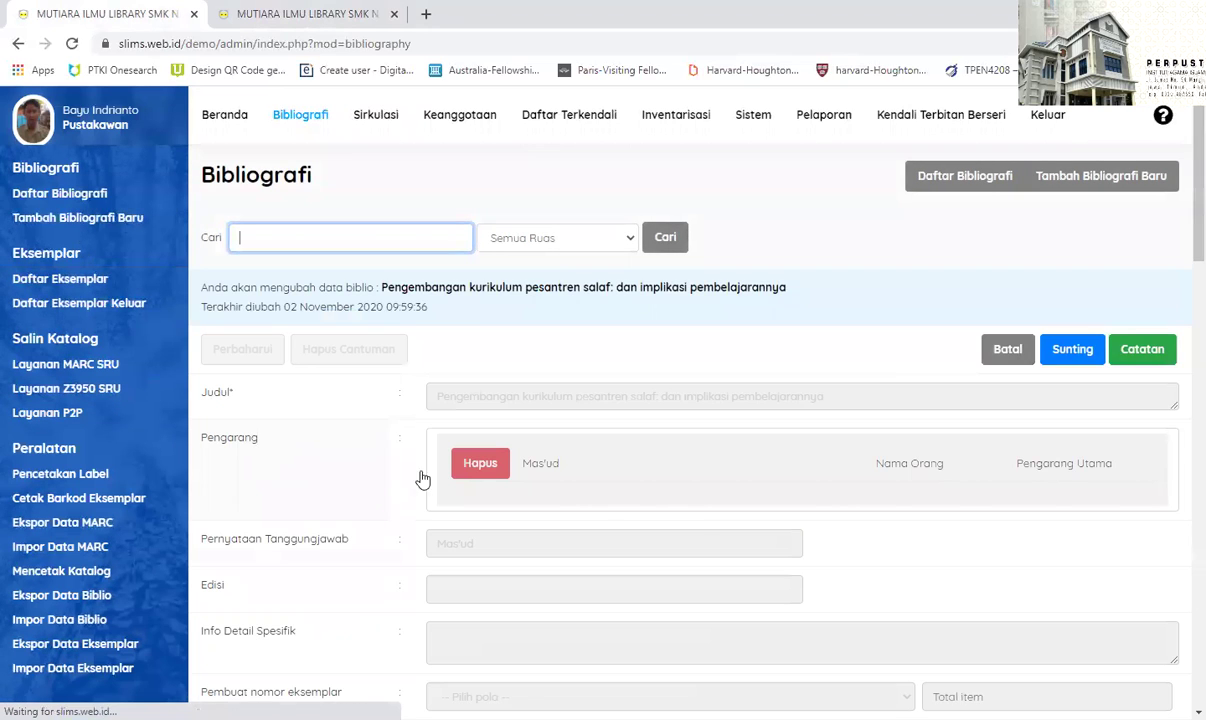
scroll(884, 328, "down", 2)
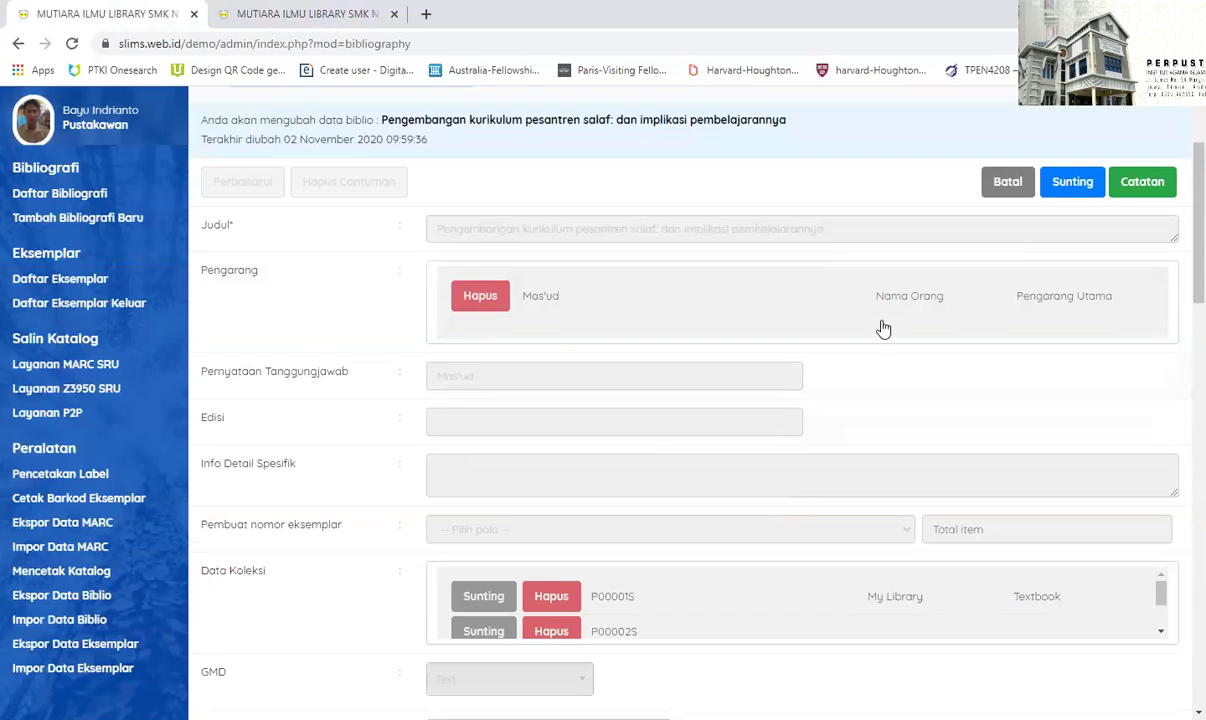
left_click(1068, 186)
scroll(745, 476, "down", 2)
scroll(752, 480, "down", 1)
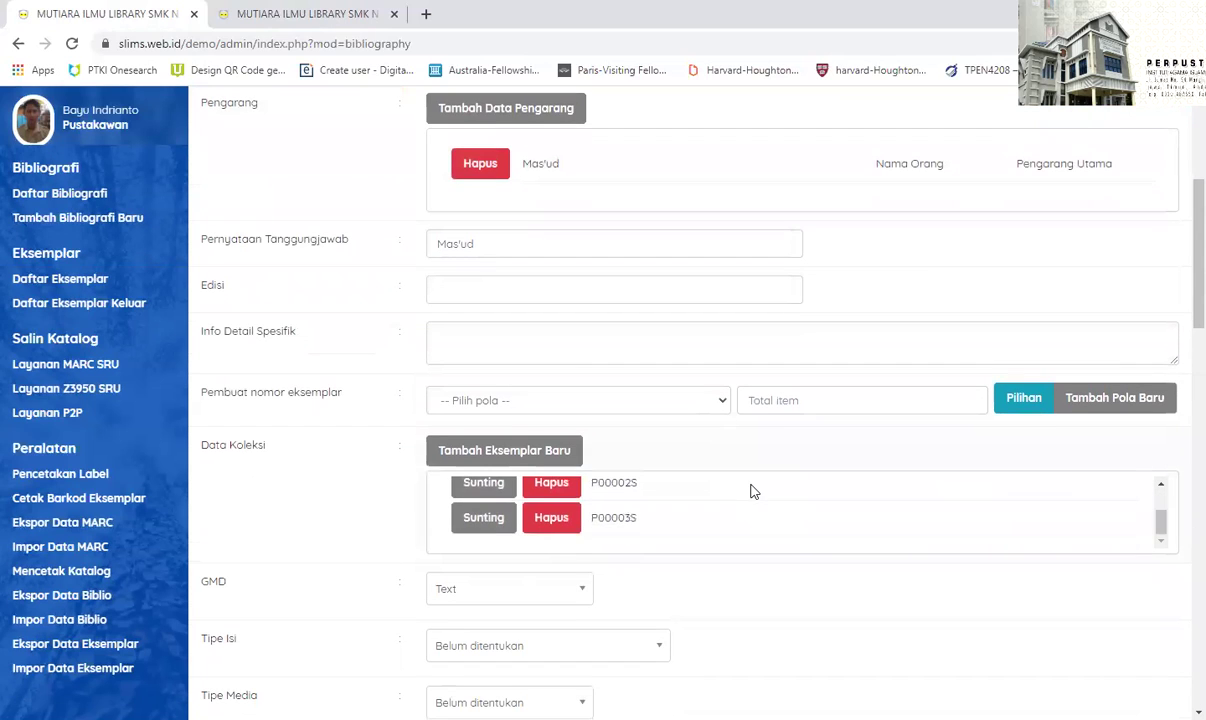
- Check the location and collection type of copy P00002S, then close the copy and the bibliography record without saving
left_click(478, 540)
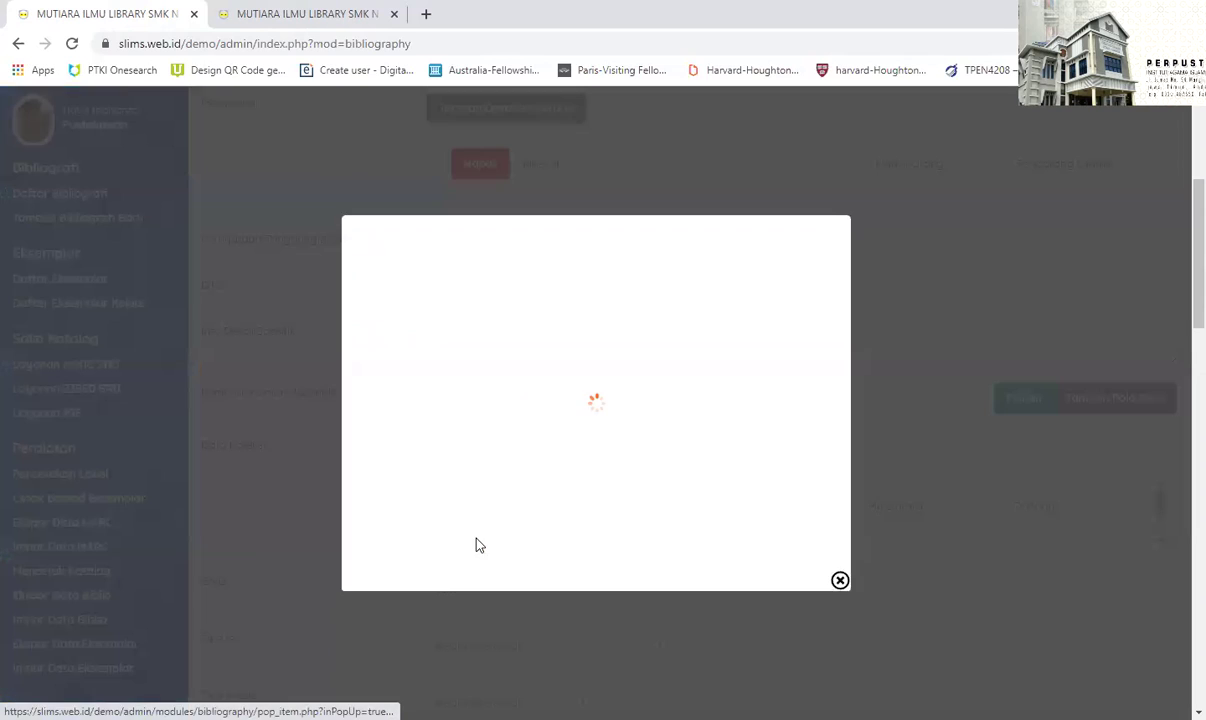
left_click(806, 337)
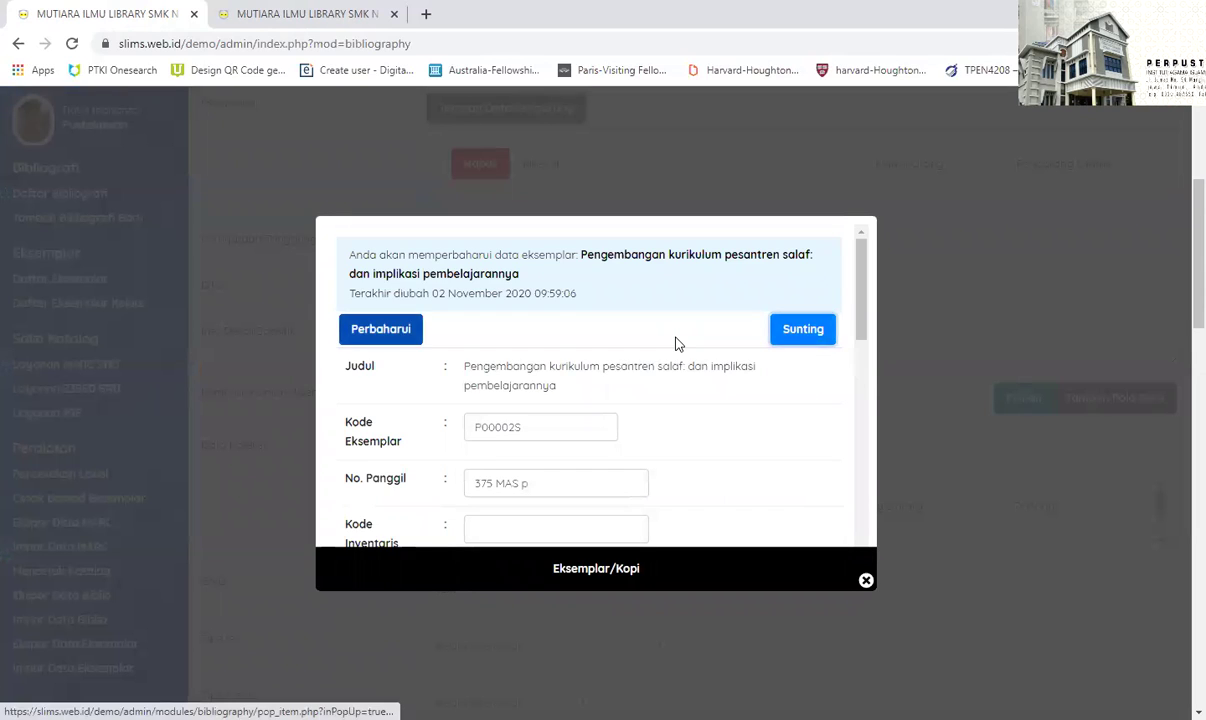
scroll(676, 344, "down", 2)
scroll(676, 344, "down", 1)
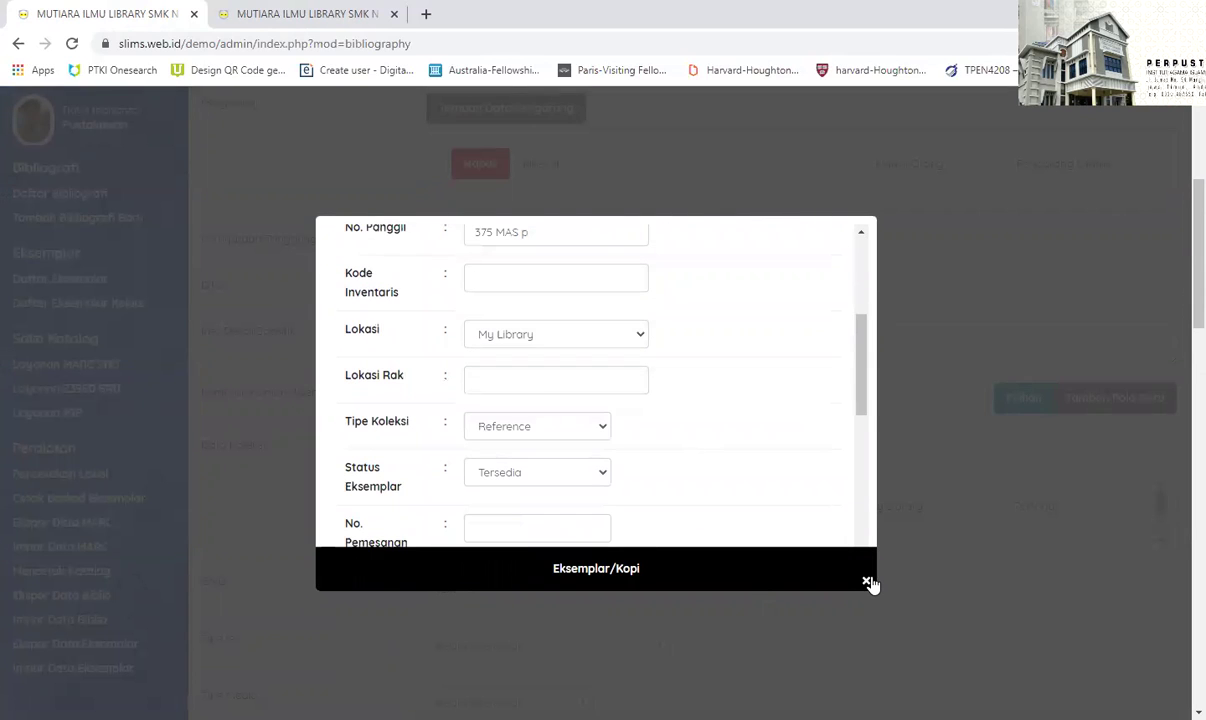
left_click(867, 581)
scroll(691, 339, "up", 4)
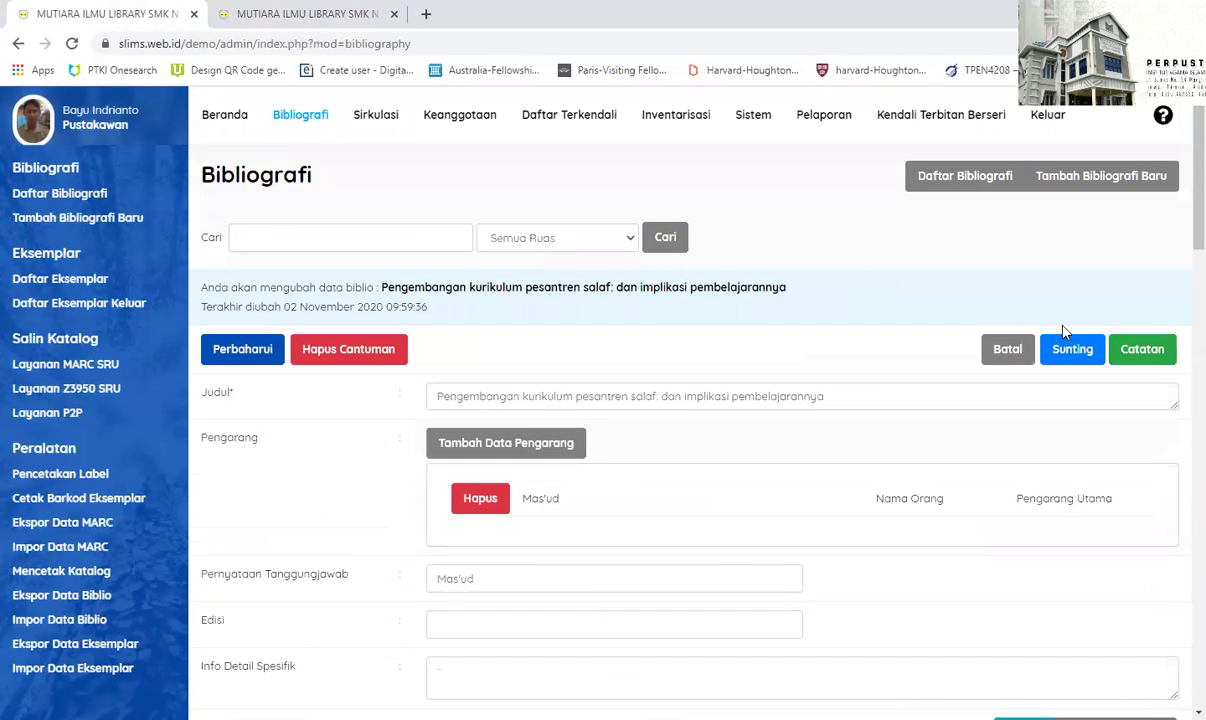
left_click(1008, 352)
- Open the bibliography record "Kembalinya Surga Yang Hilang" for editing and go to its Data Koleksi
left_click(273, 376)
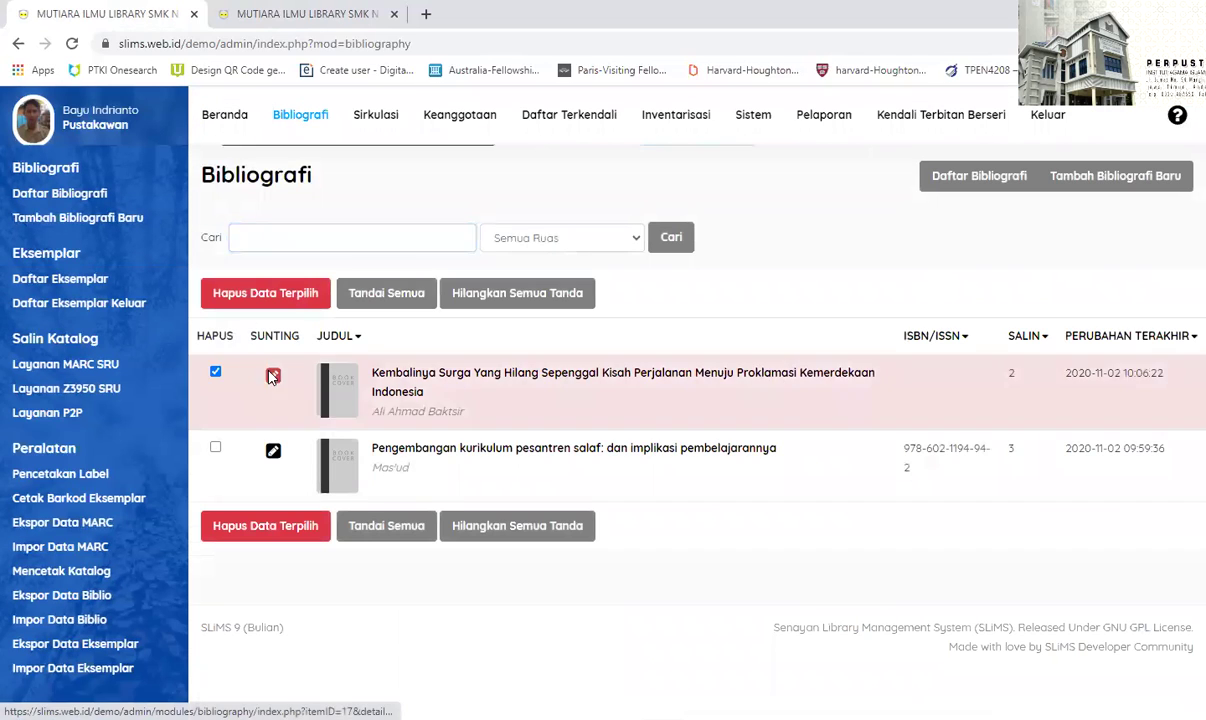
left_click(1072, 351)
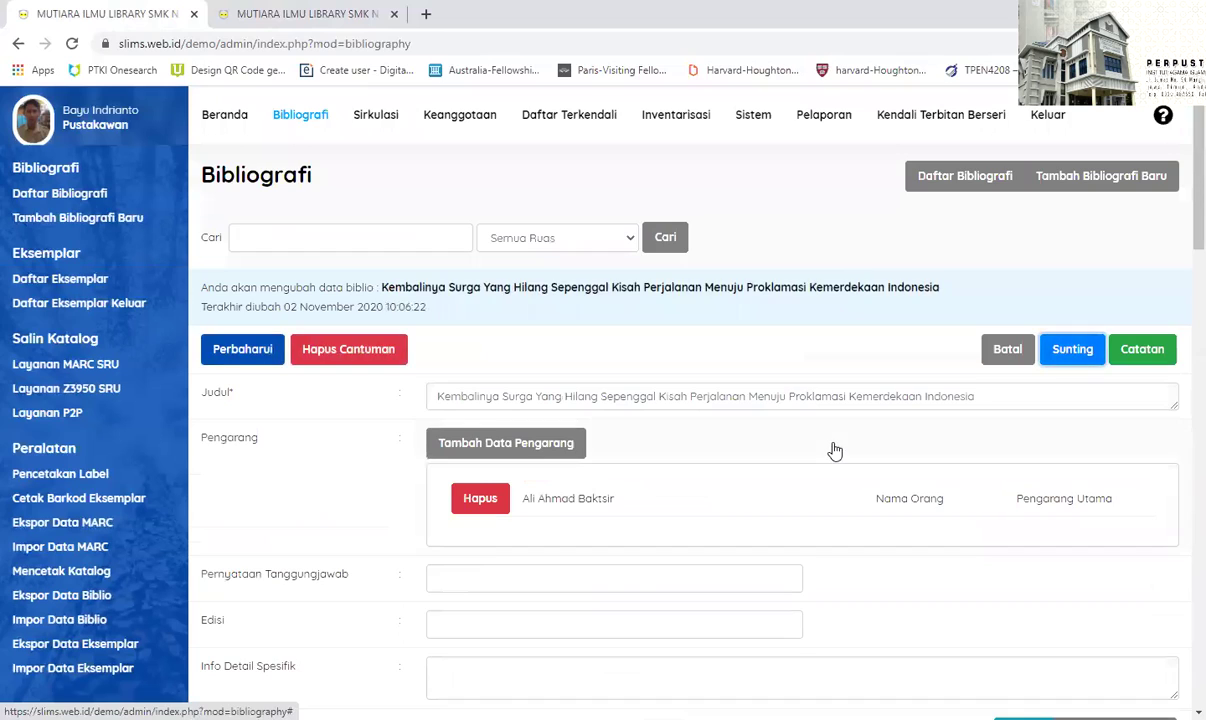
scroll(800, 455, "down", 5)
- Set the Tipe Koleksi of copy P00004S to Reference and update the copy's record
left_click(486, 505)
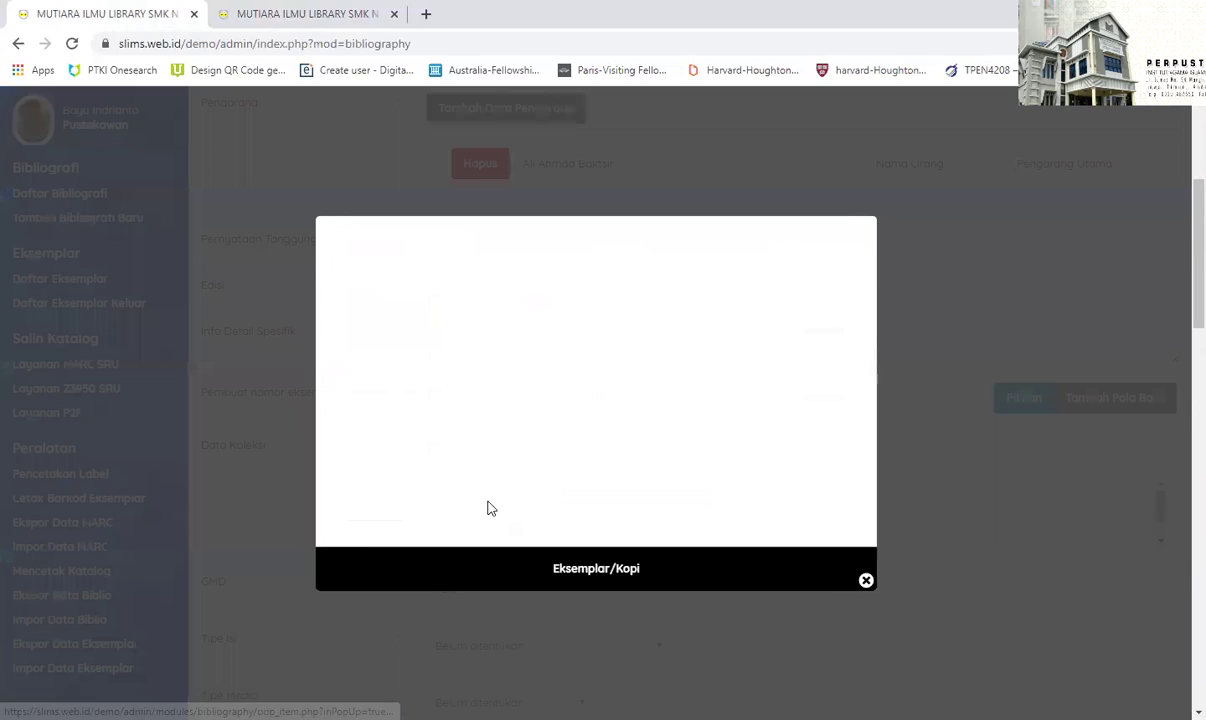
left_click(800, 335)
scroll(665, 390, "down", 3)
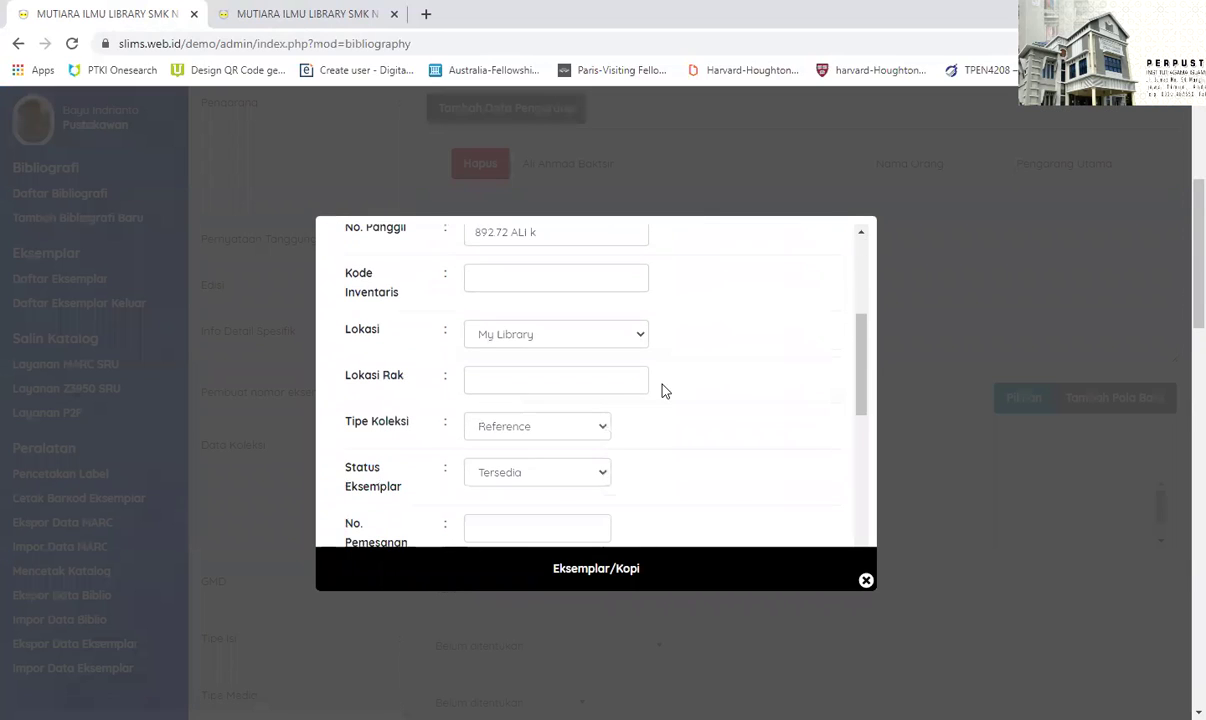
left_click(579, 428)
left_click(563, 448)
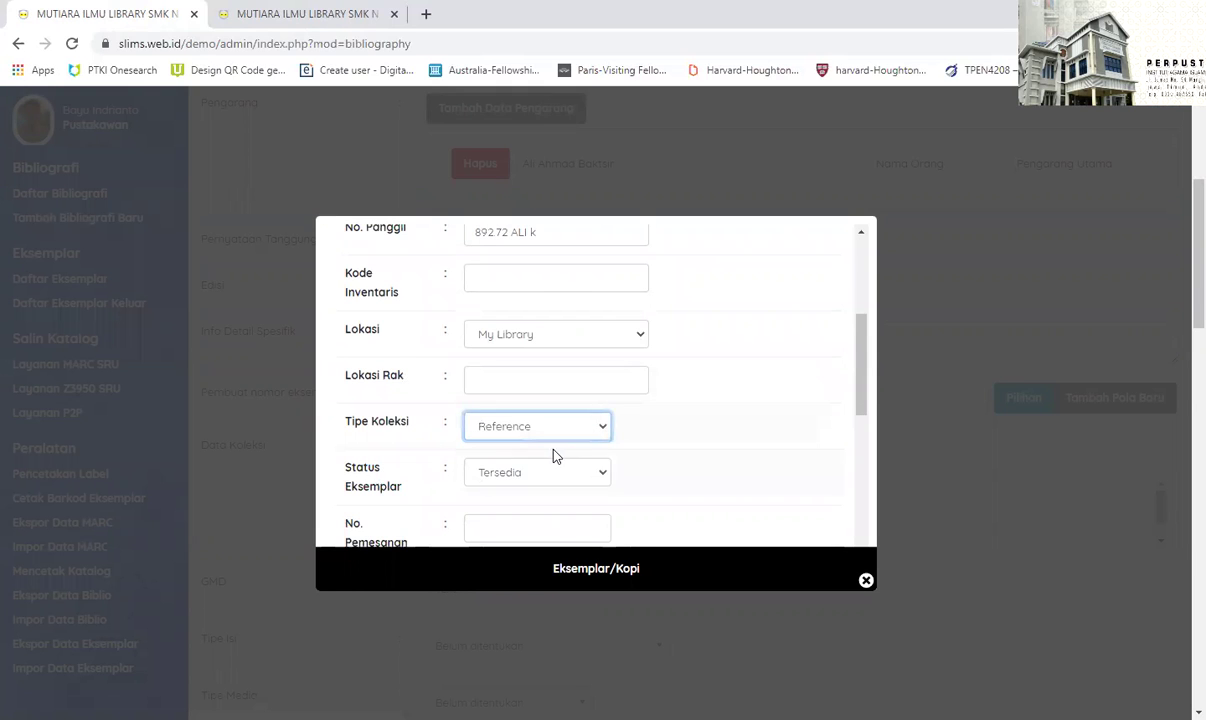
scroll(392, 350, "up", 3)
left_click(380, 298)
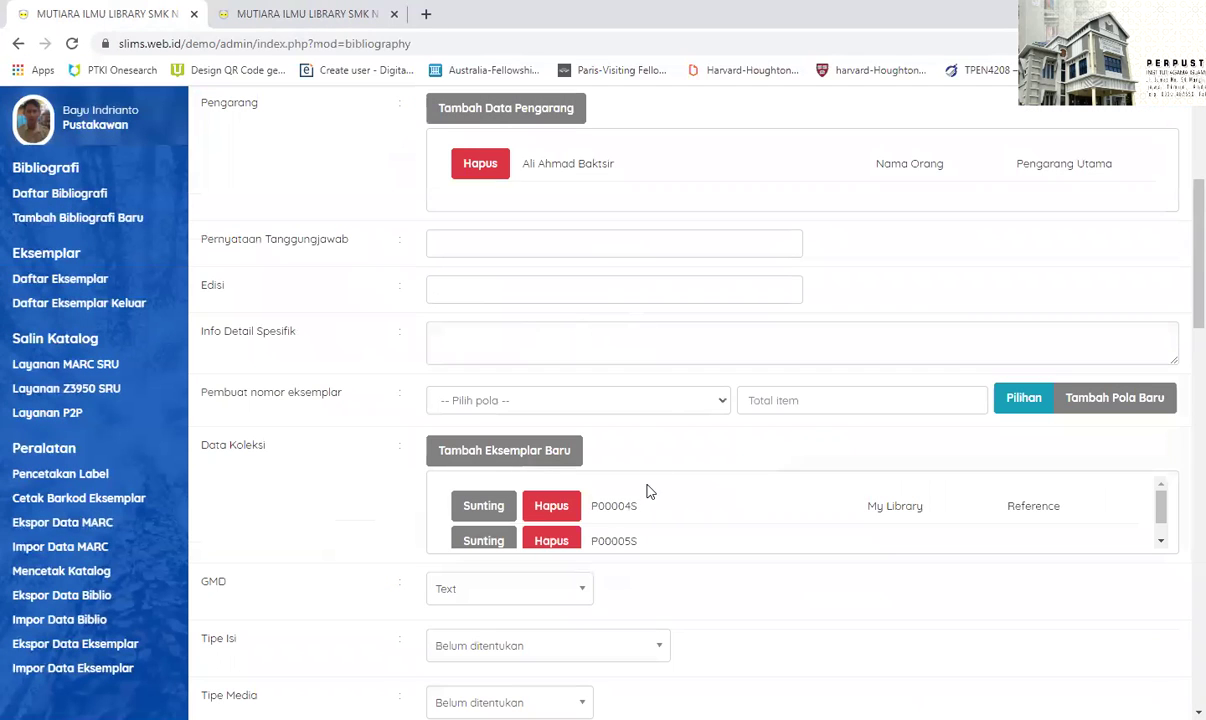
- Save the updated bibliography record of "Kembalinya Surga Yang Hilang"
scroll(567, 314, "up", 3)
scroll(315, 250, "down", 3)
scroll(280, 300, "up", 3)
left_click(241, 350)
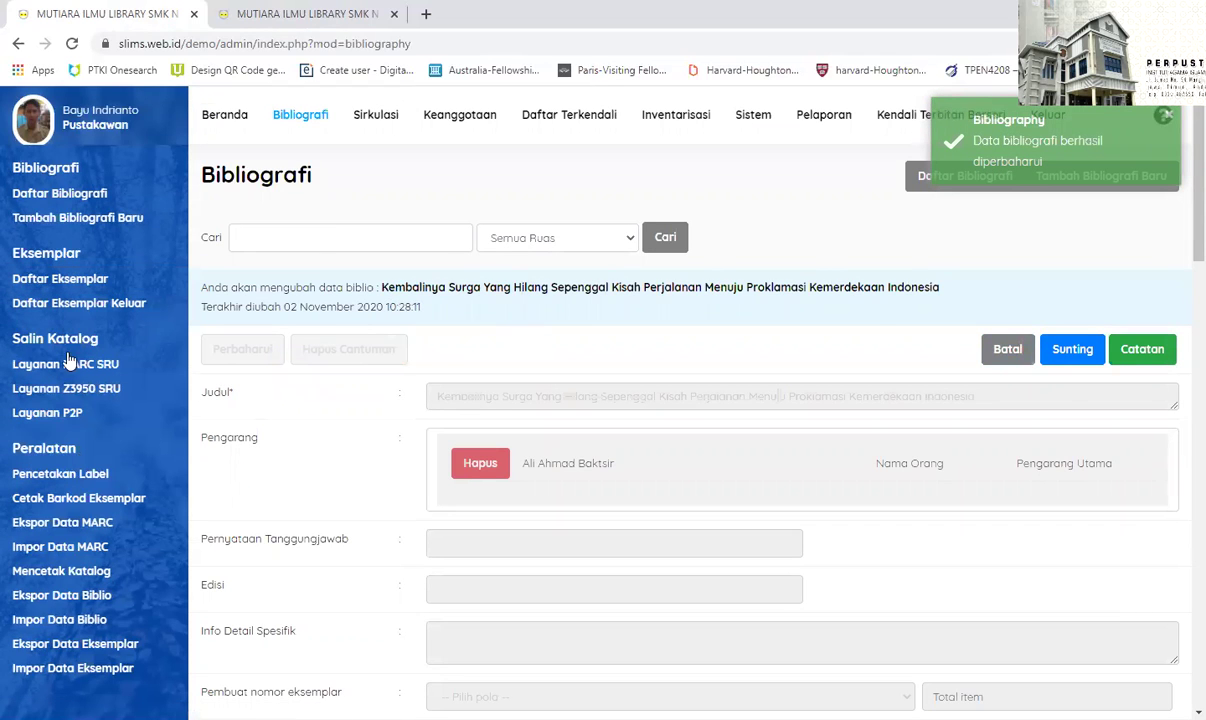
- Open Daftar Eksemplar and select the code of the Reference copy of "Kembalinya Surga Yang Hilang"
left_click(52, 278)
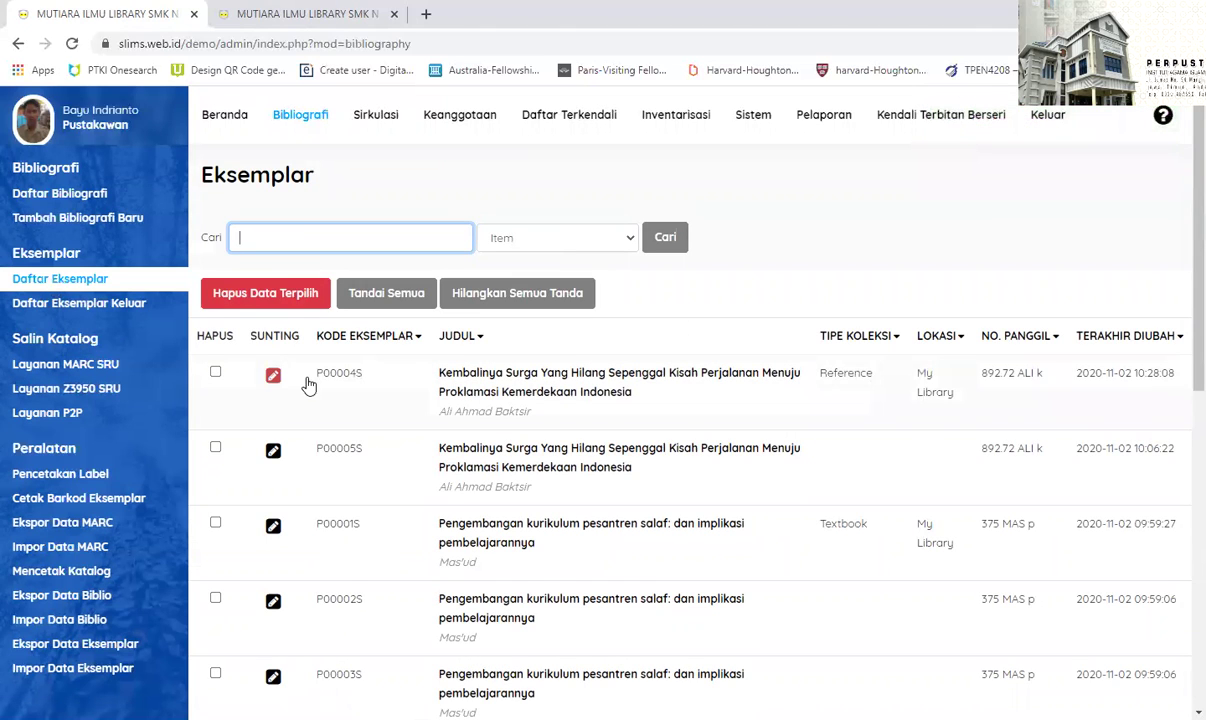
left_click_drag(316, 380, 352, 383)
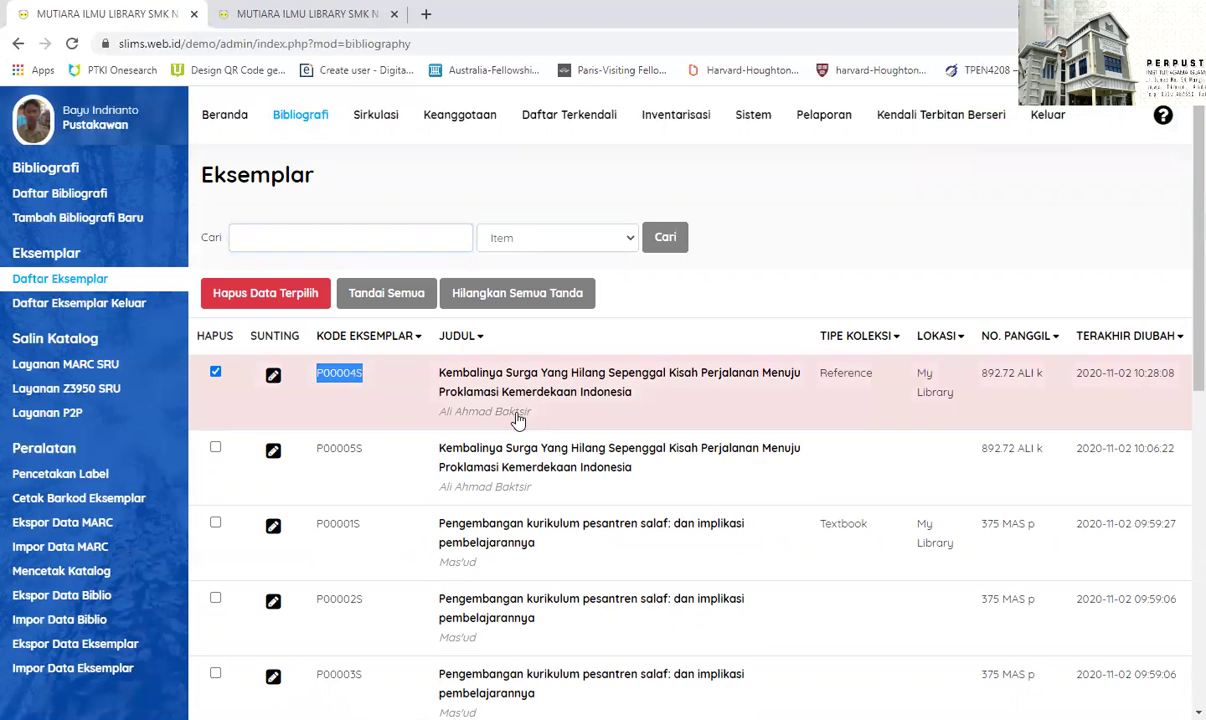
- Start a circulation transaction for the Siswa member using the member's ID
left_click(300, 14)
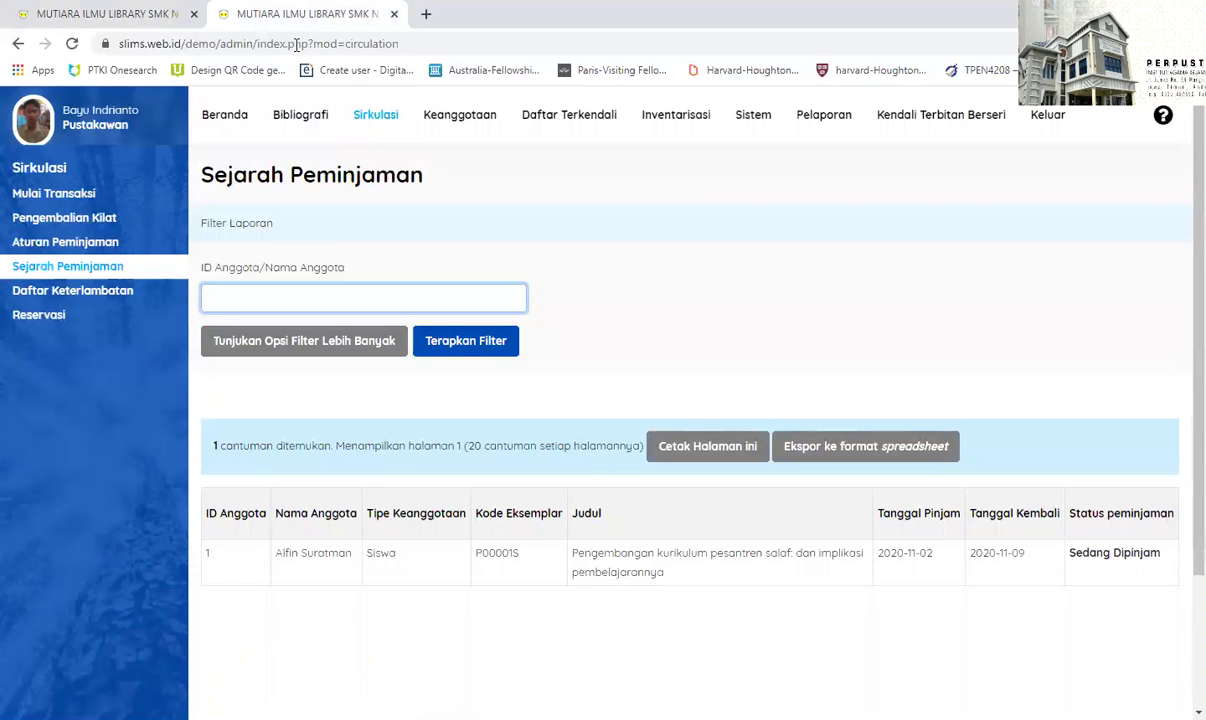
left_click(99, 193)
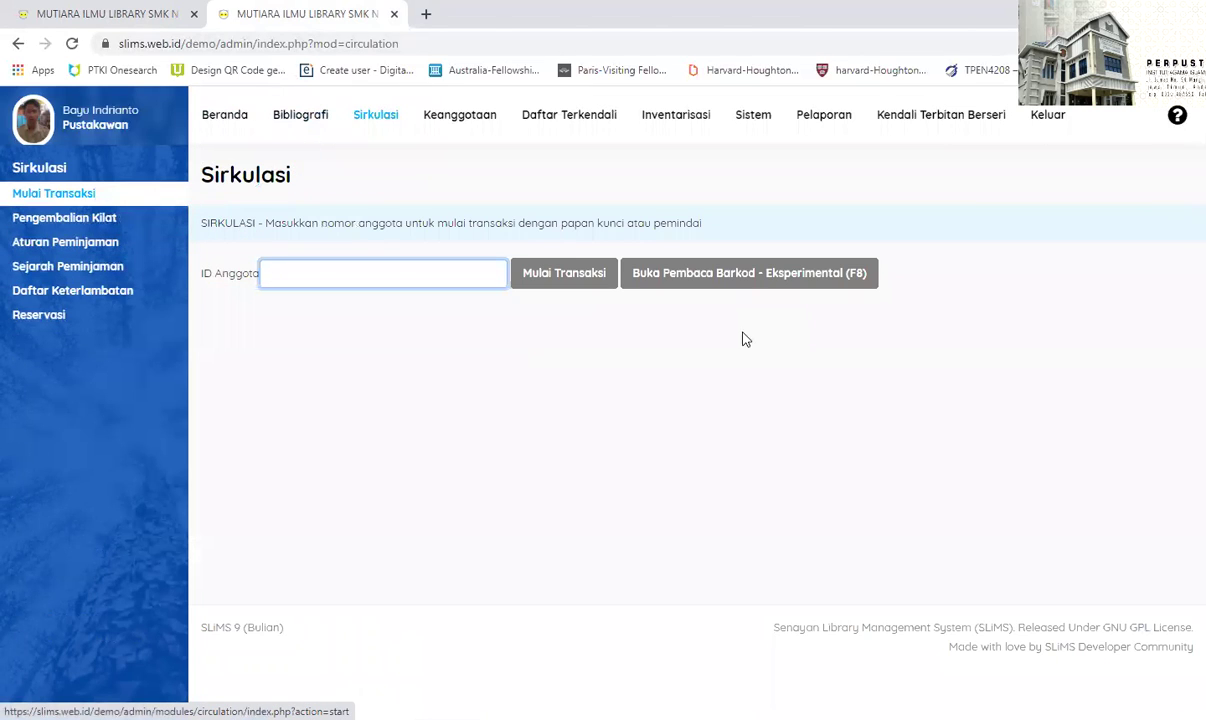
type("1")
left_click(571, 284)
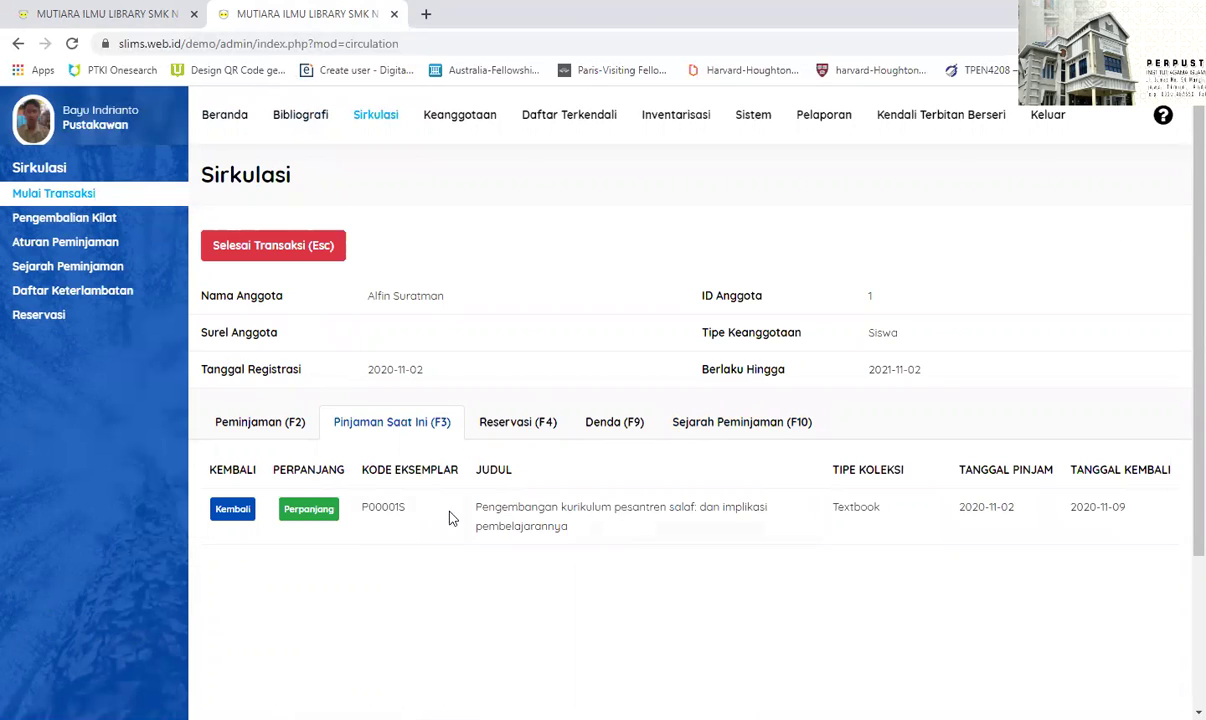
- Add copy P00004S to the Siswa member's loans in the open transaction
left_click(262, 424)
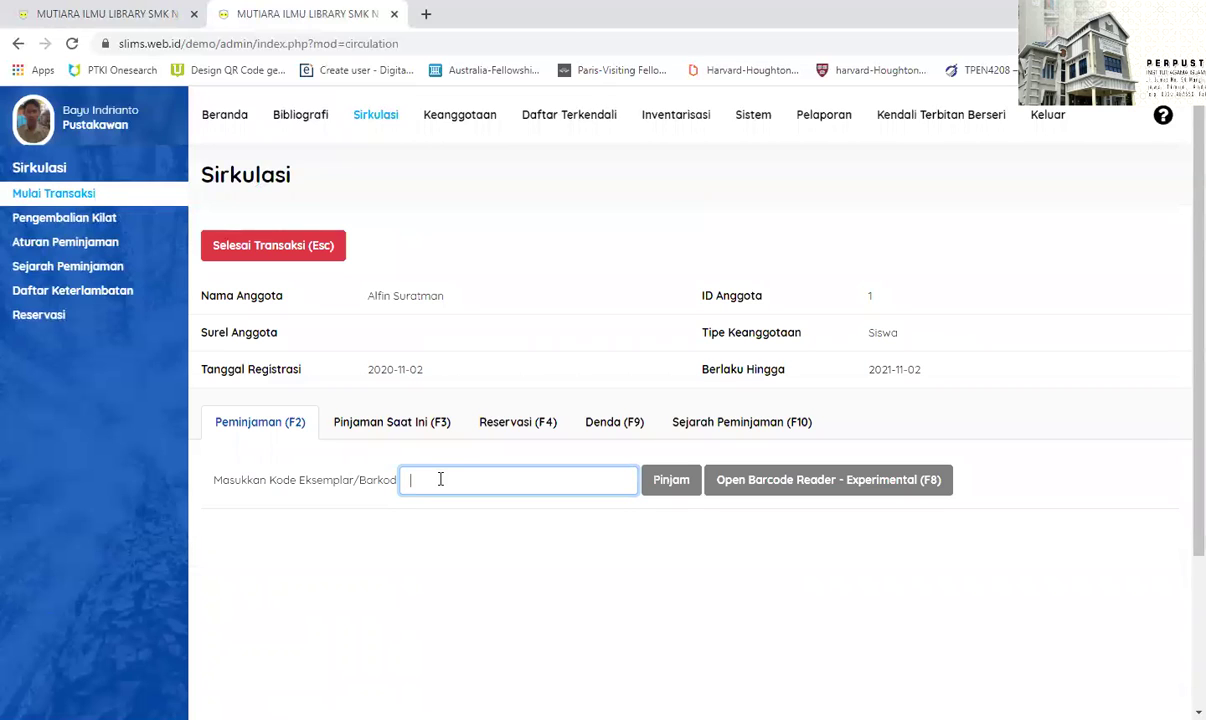
type("P00014S")
left_click(672, 480)
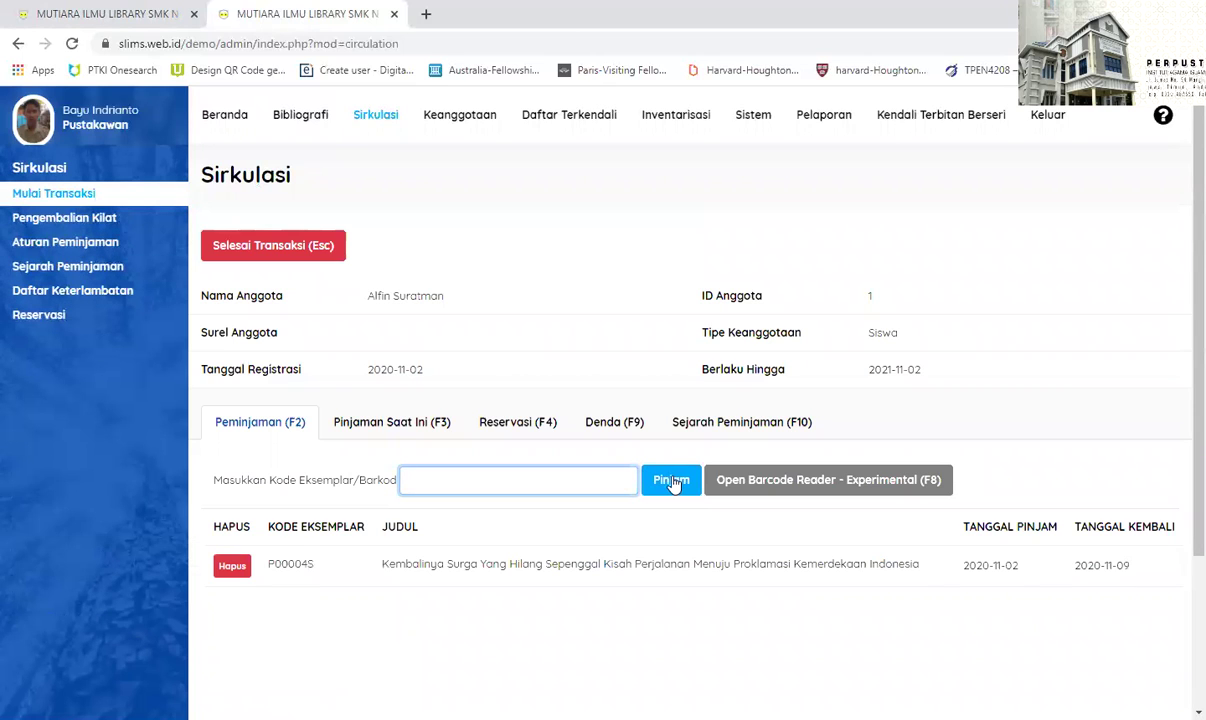
scroll(627, 472, "down", 1)
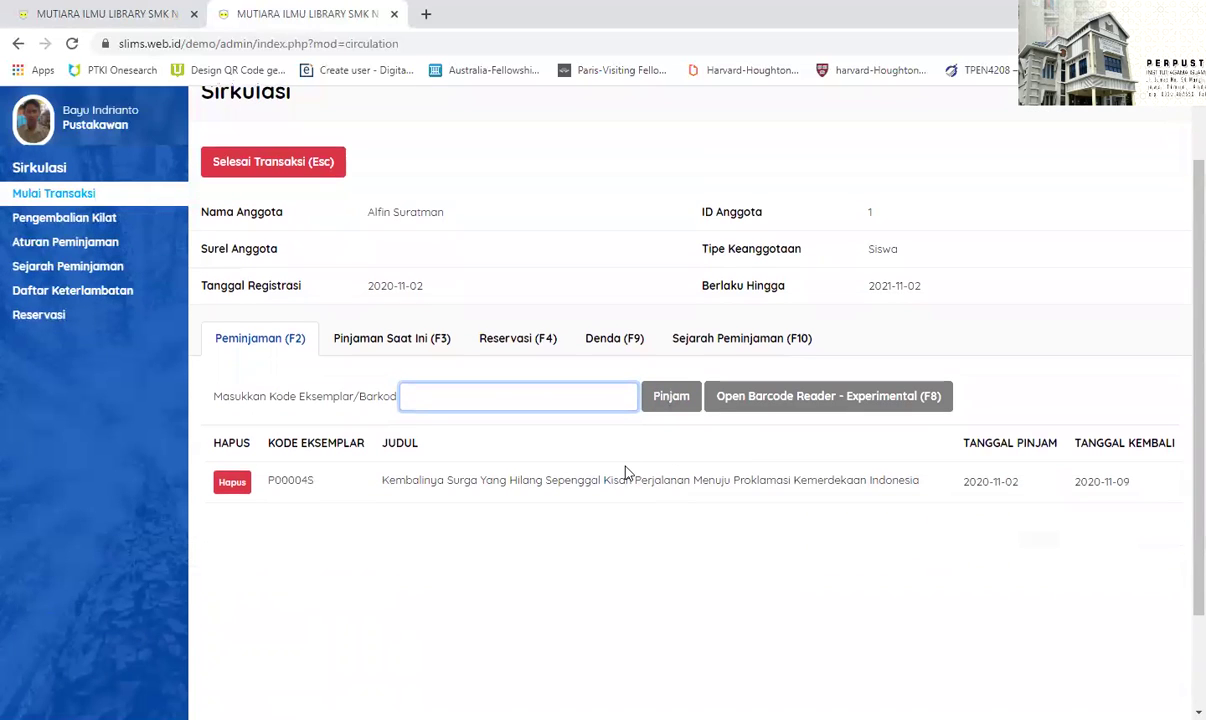
scroll(506, 423, "up", 1)
- Check the collection type and item status of copy P00004S, and close its record without changes
left_click(47, 8)
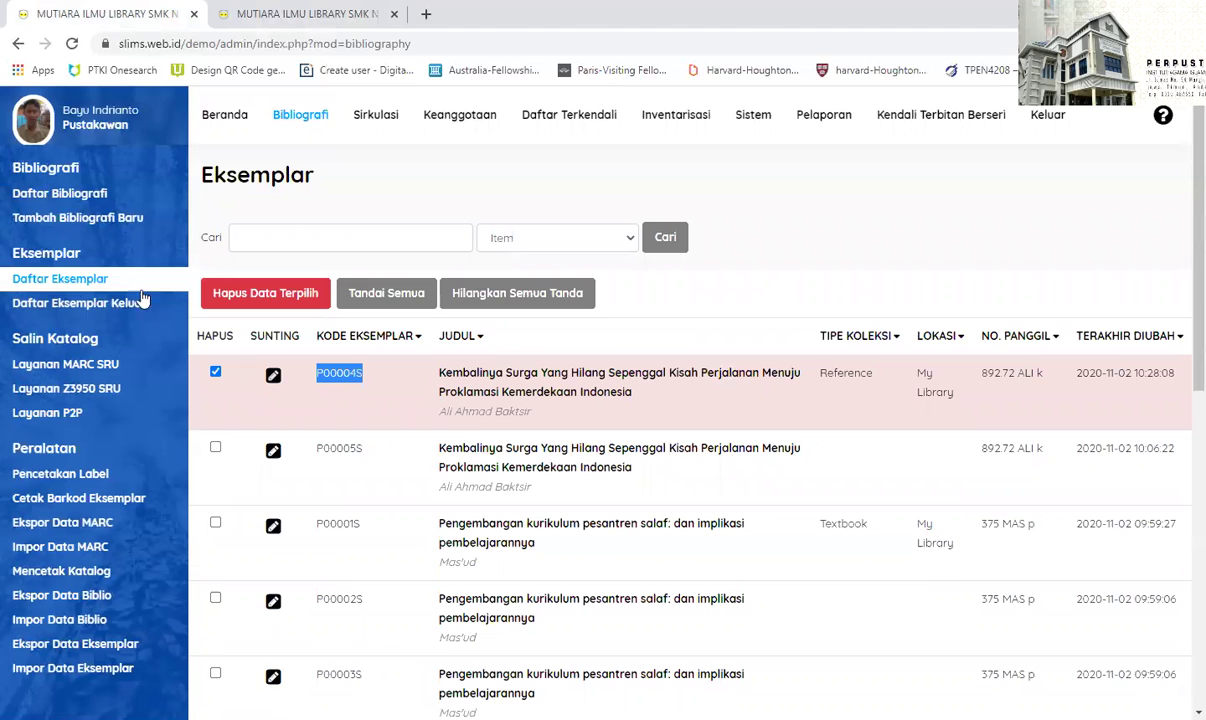
left_click(274, 378)
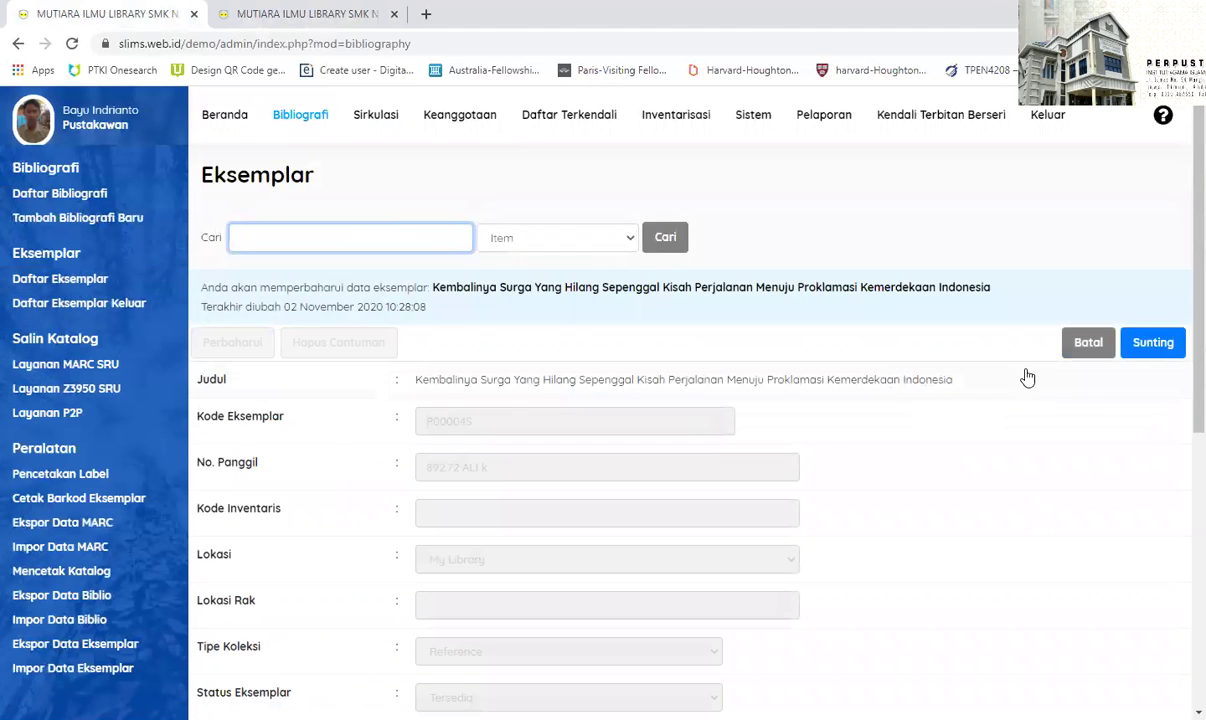
scroll(1030, 360, "down", 3)
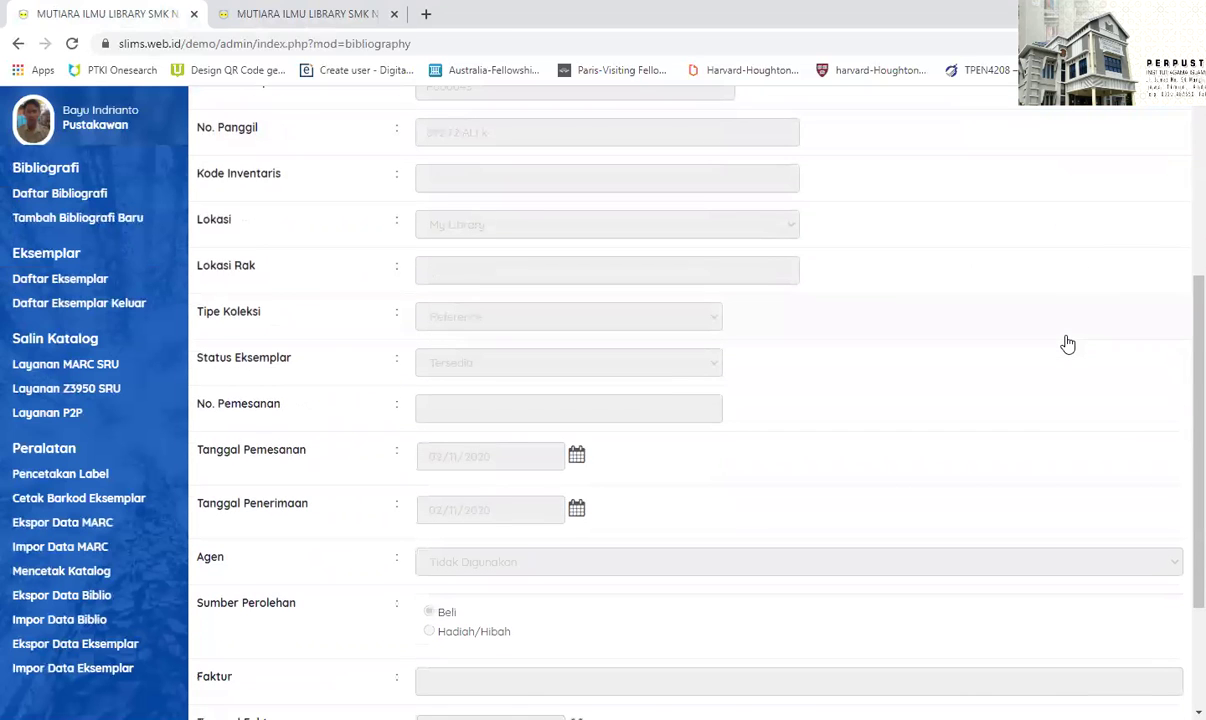
scroll(1076, 229, "up", 3)
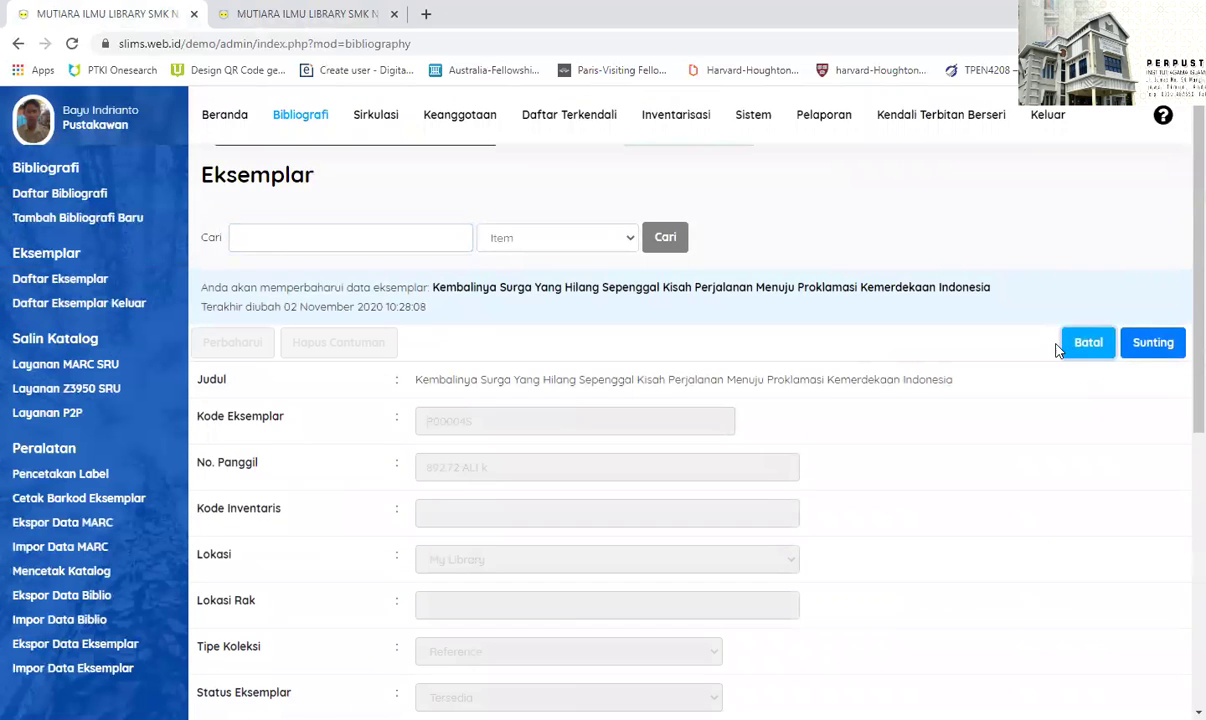
left_click(1087, 342)
scroll(646, 331, "down", 1)
scroll(345, 388, "up", 1)
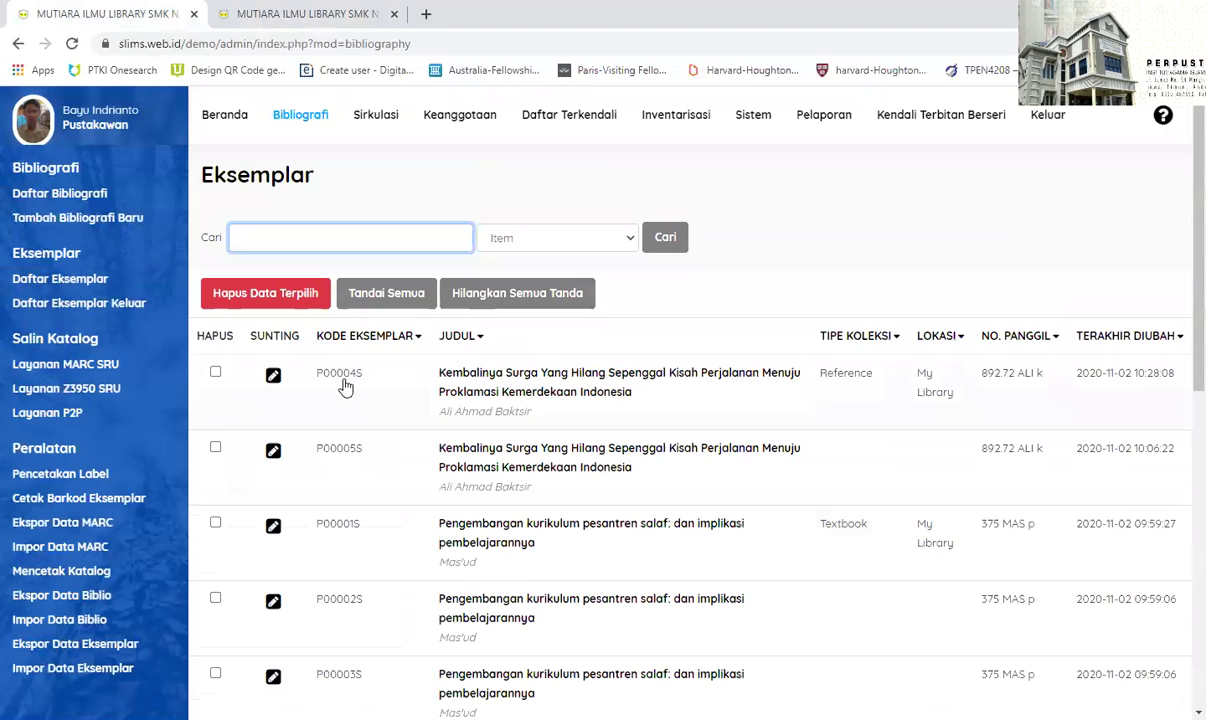
- Set the Status Eksemplar of copy P00004S to No Loan and update the copy's record
left_click(270, 376)
left_click(1152, 343)
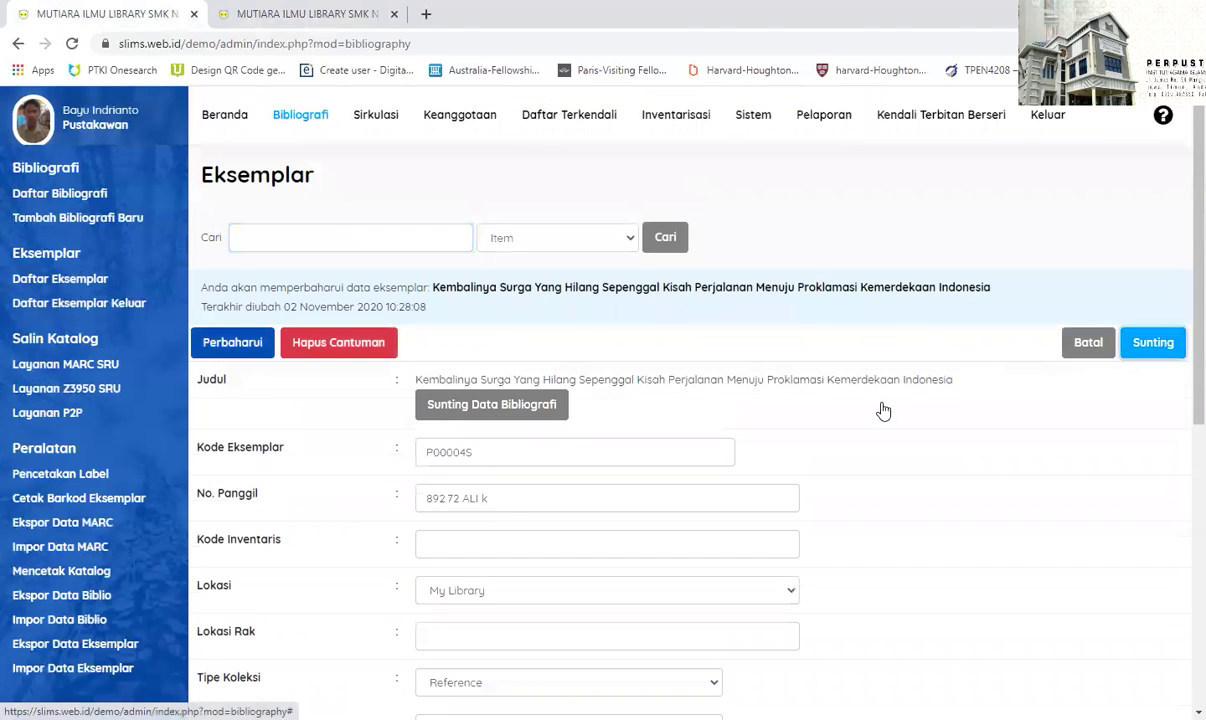
scroll(870, 340, "down", 3)
left_click(687, 478)
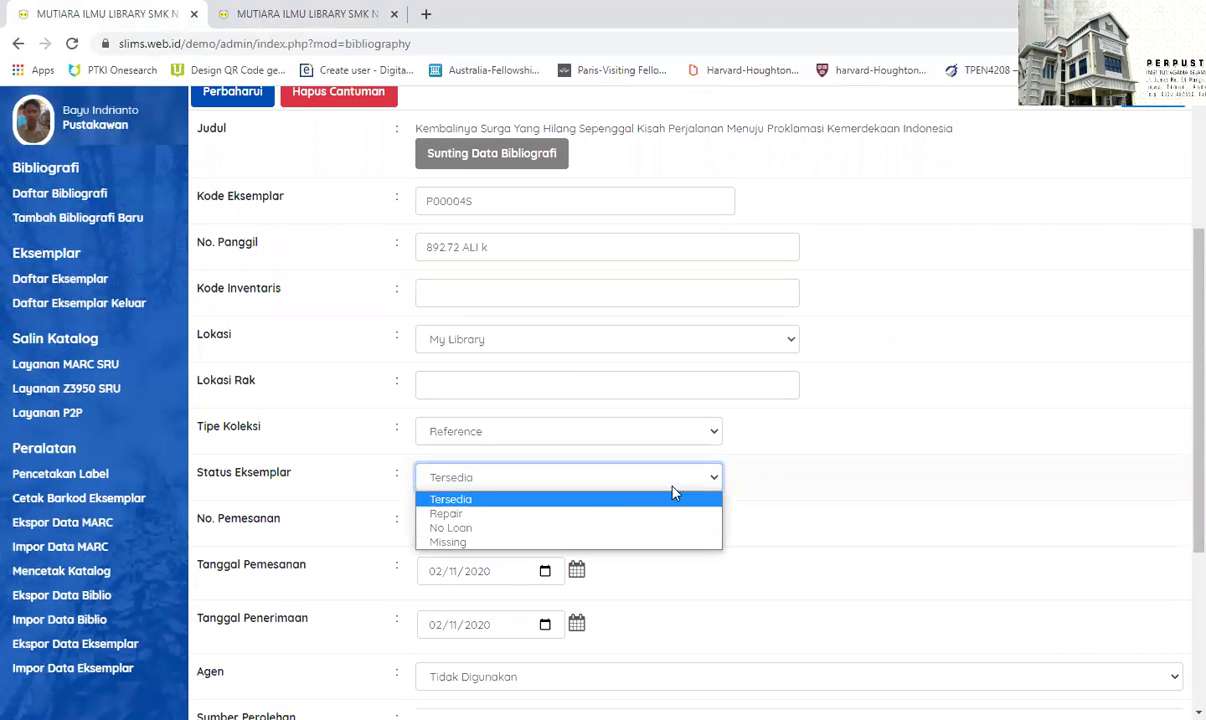
left_click(560, 528)
scroll(800, 463, "down", 2)
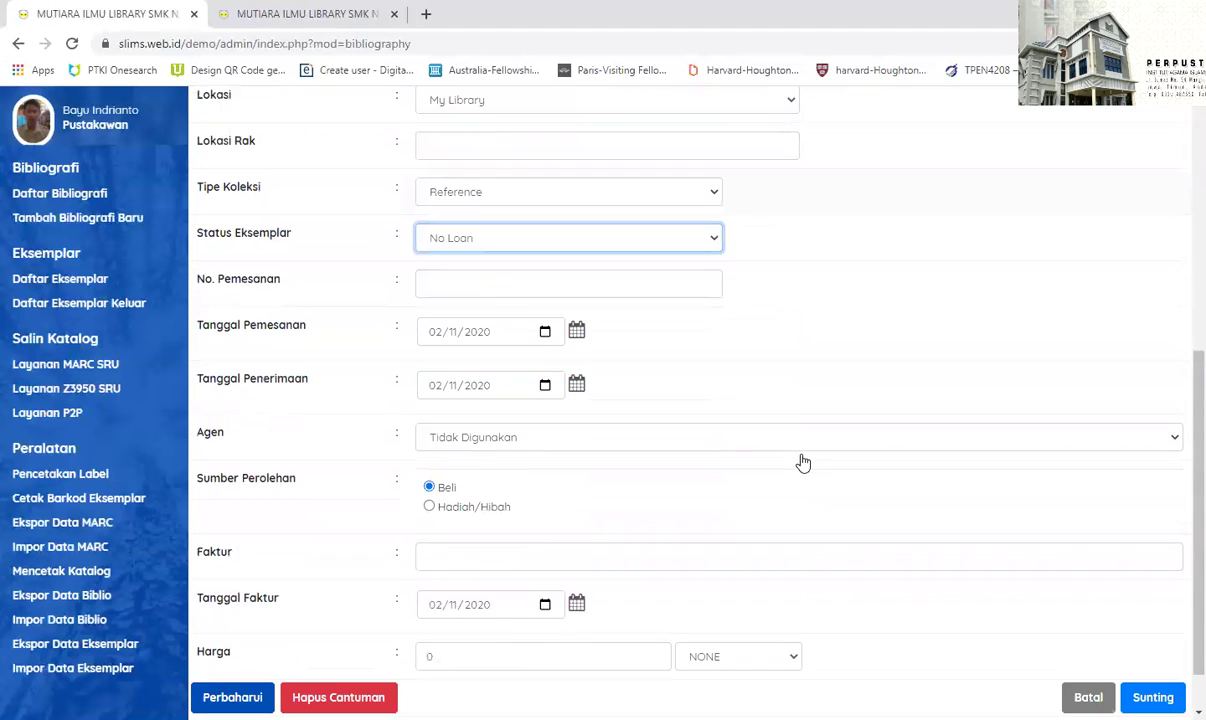
scroll(800, 463, "up", 5)
left_click(233, 343)
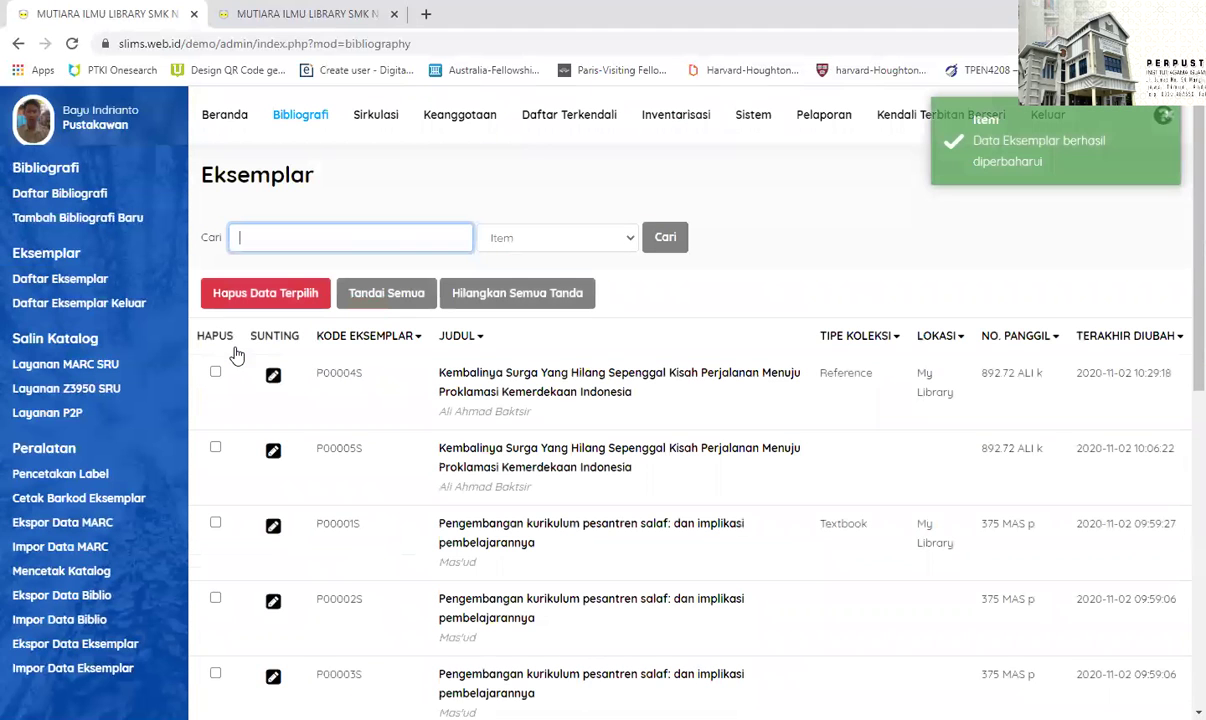
- Remove copy P00004S from the member's open loan transaction and try to lend it again
left_click(281, 10)
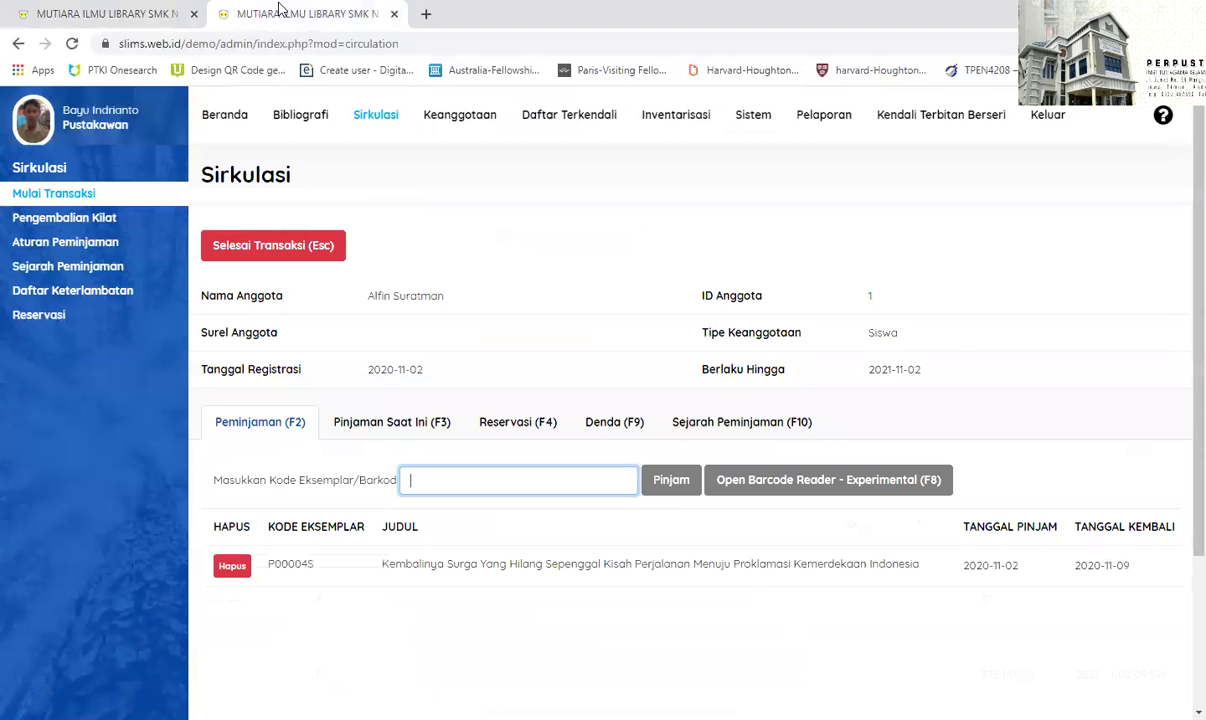
left_click(224, 571)
left_click(750, 139)
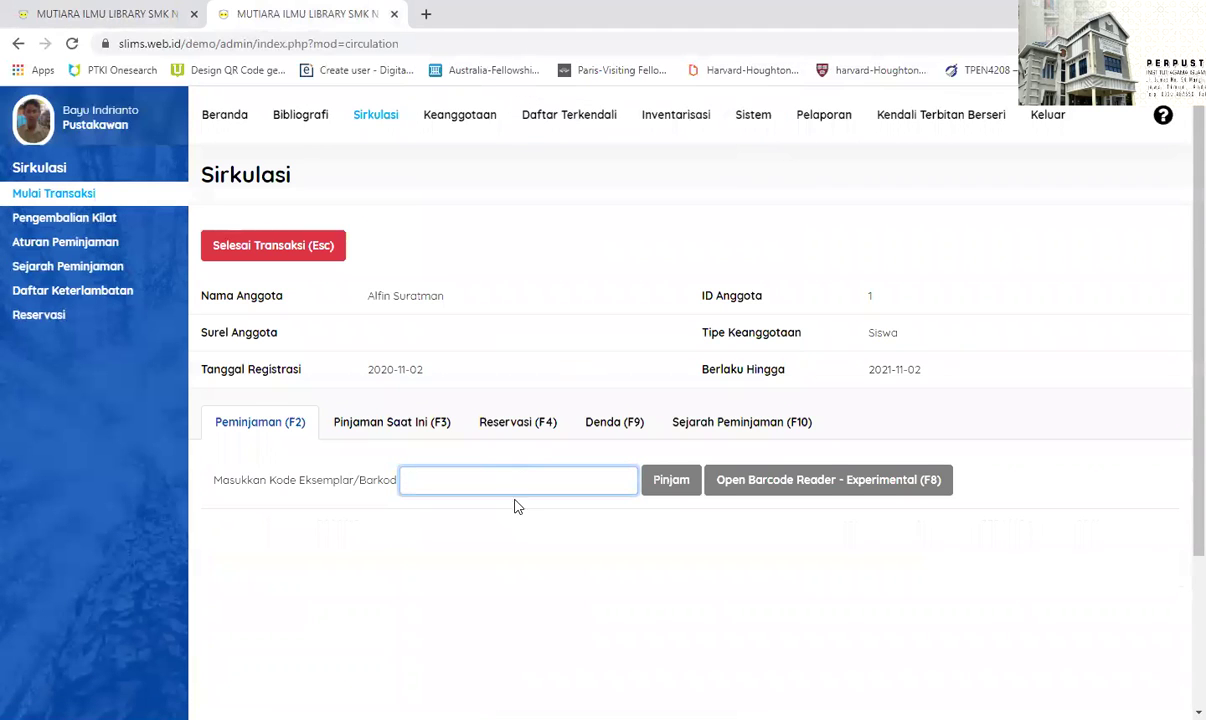
left_click(666, 482)
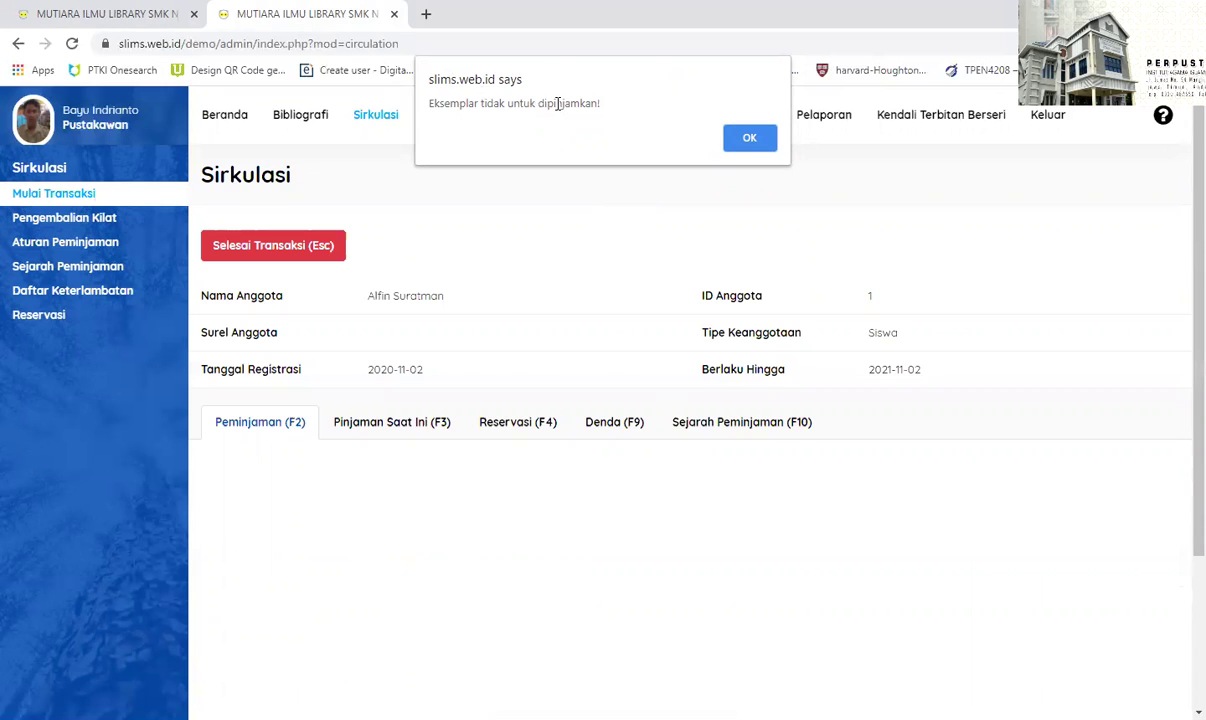
left_click(750, 138)
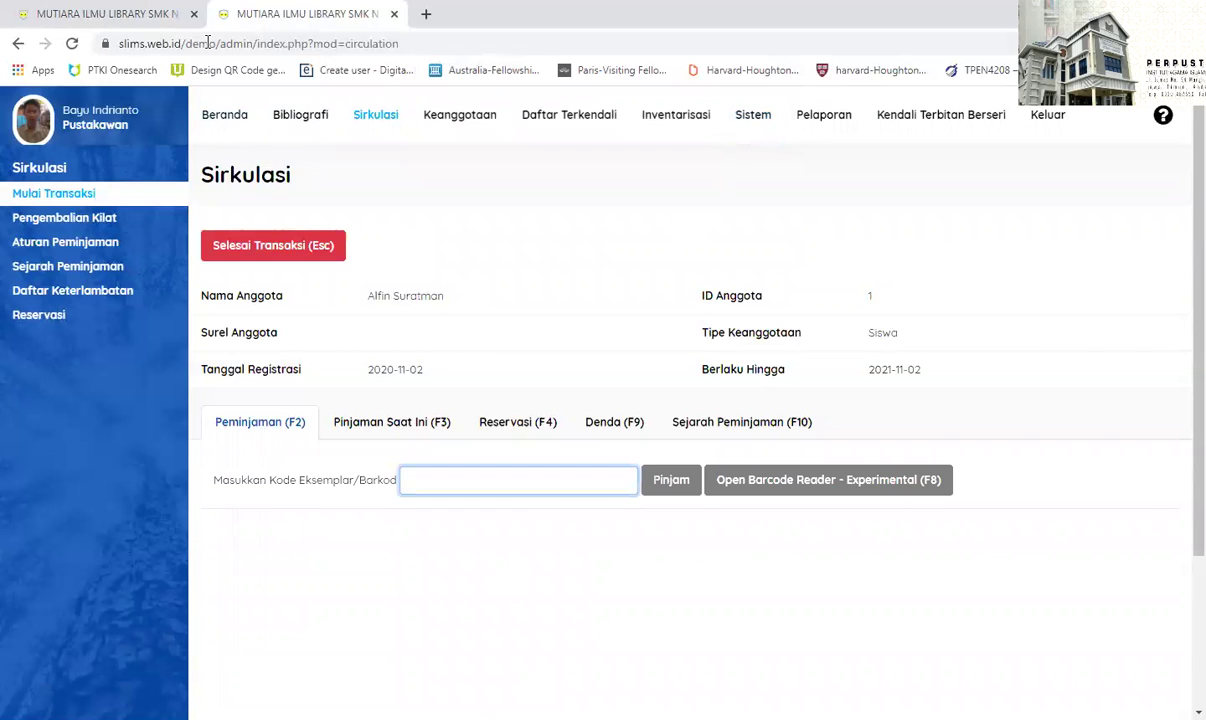
- Look through the catalogue's copy list, check the record of copy B00010, and close it without changes
left_click(104, 16)
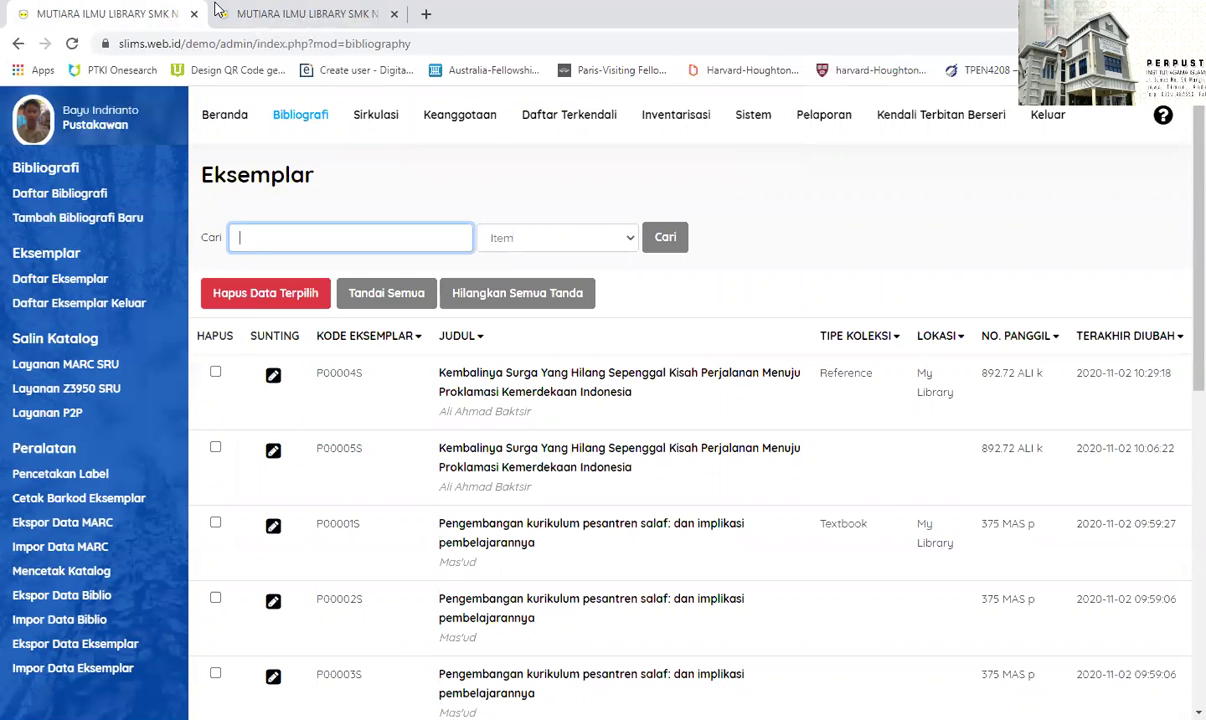
scroll(405, 360, "down", 4)
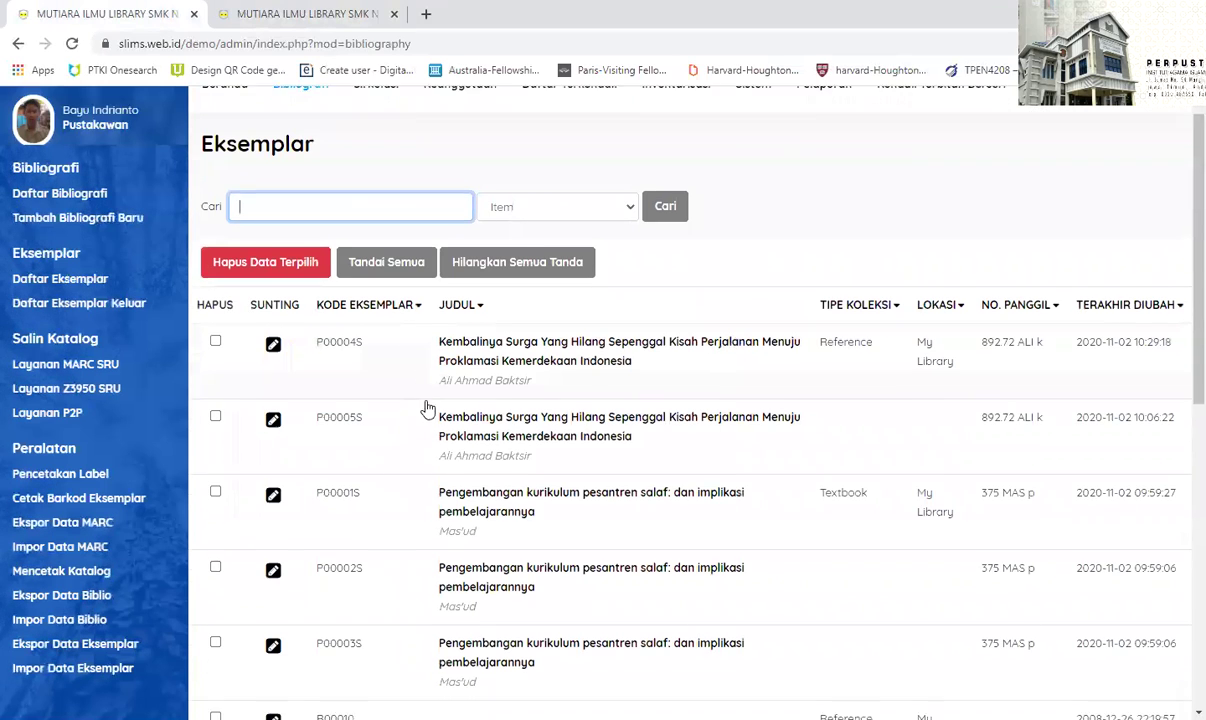
scroll(431, 417, "up", 2)
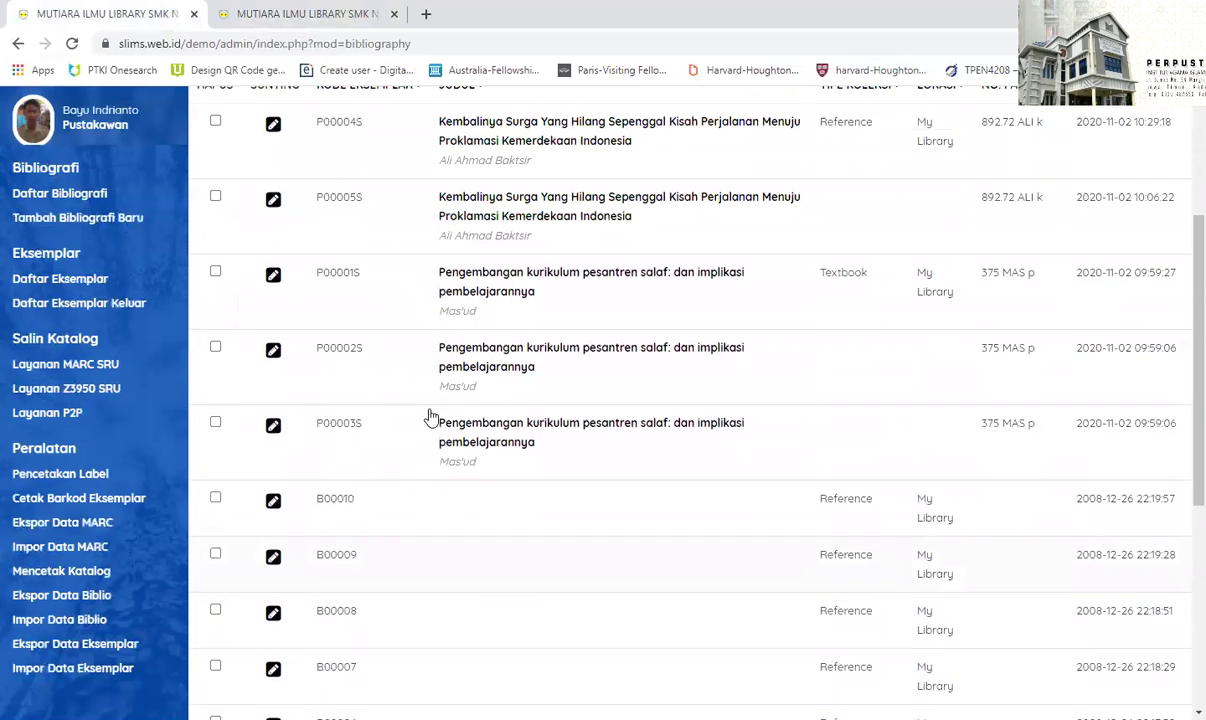
scroll(431, 417, "up", 1)
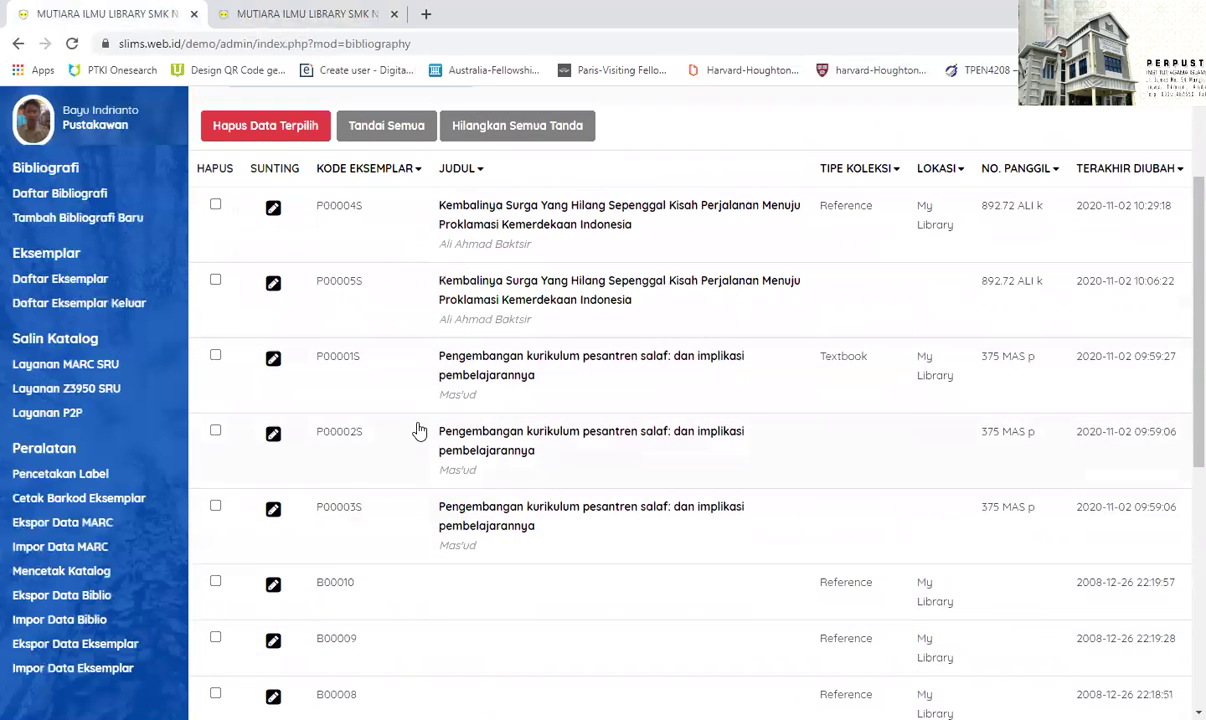
scroll(352, 302, "down", 3)
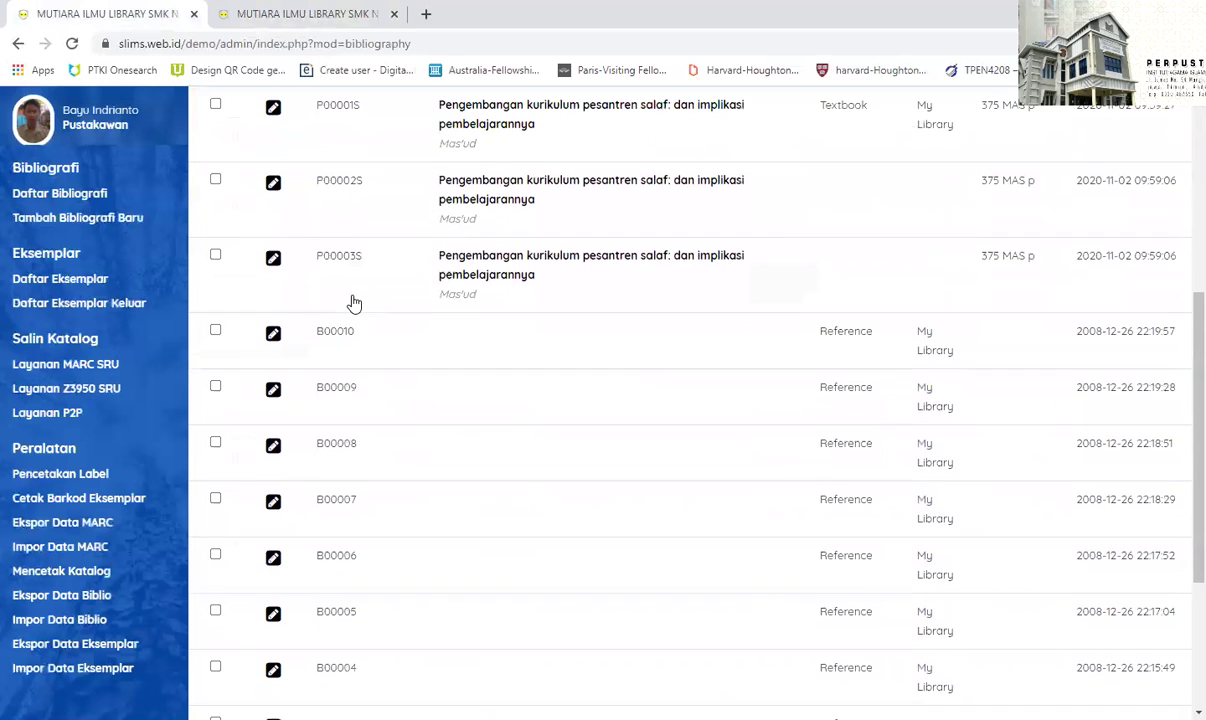
left_click(273, 336)
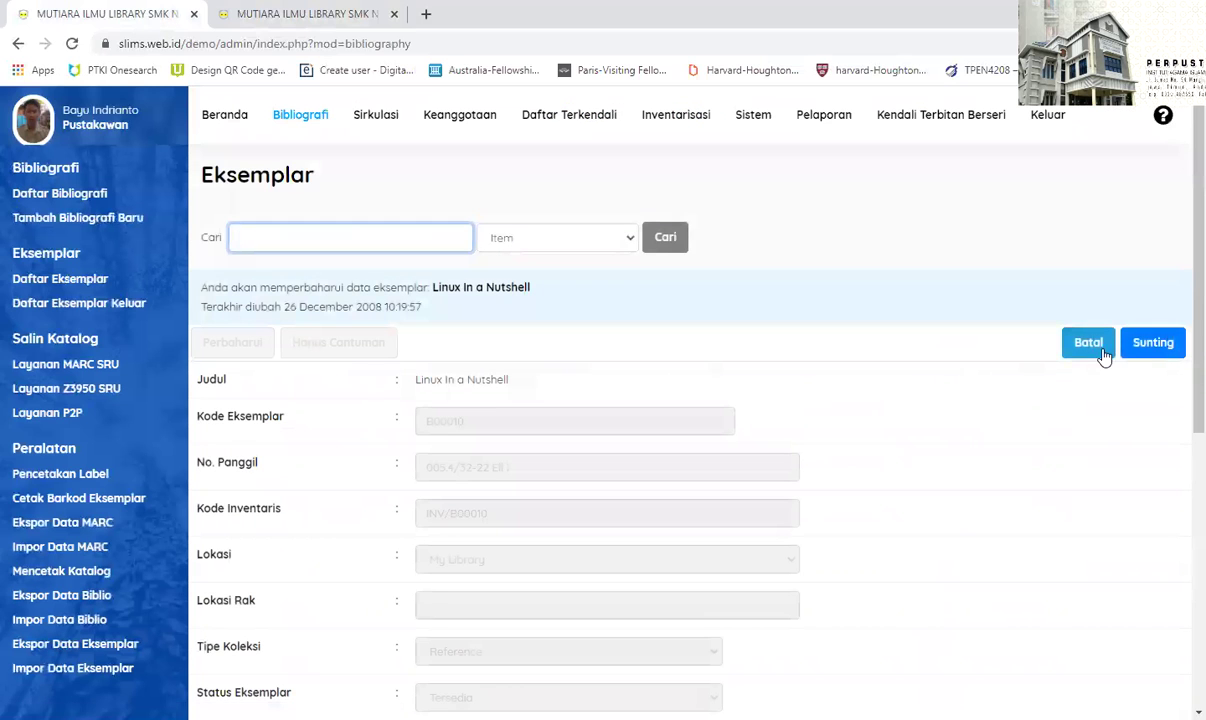
left_click(1150, 343)
scroll(875, 461, "down", 3)
scroll(875, 461, "up", 3)
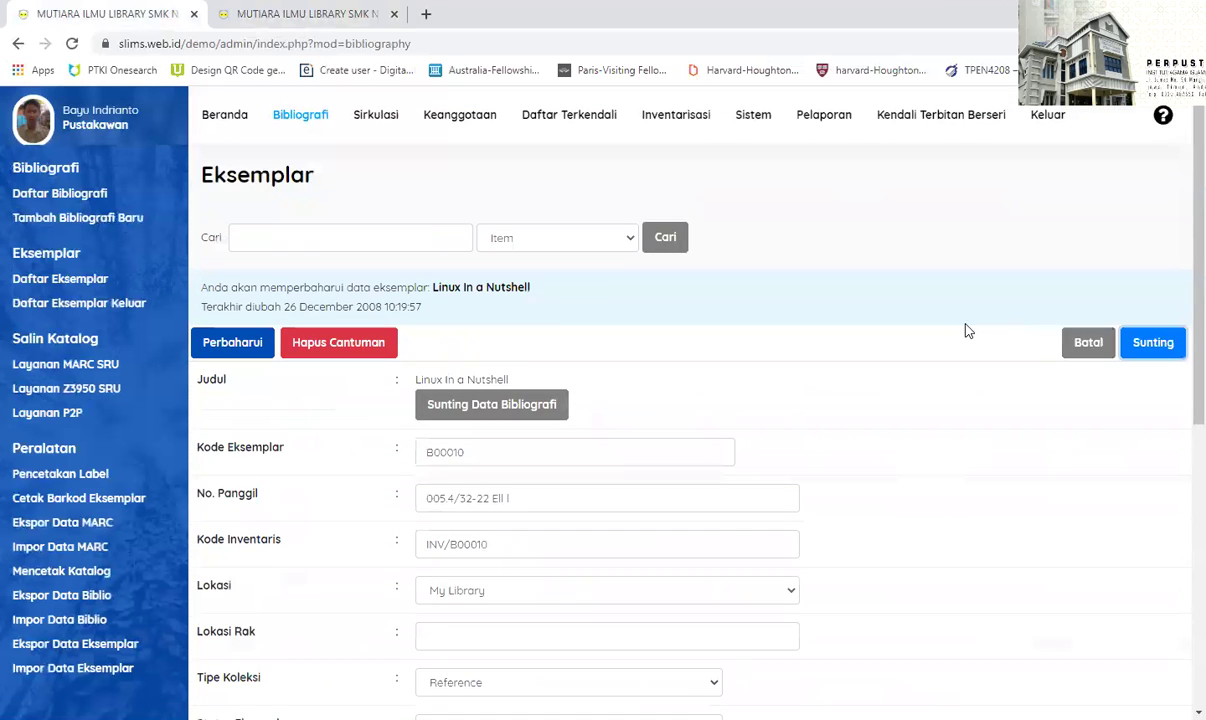
left_click(1086, 345)
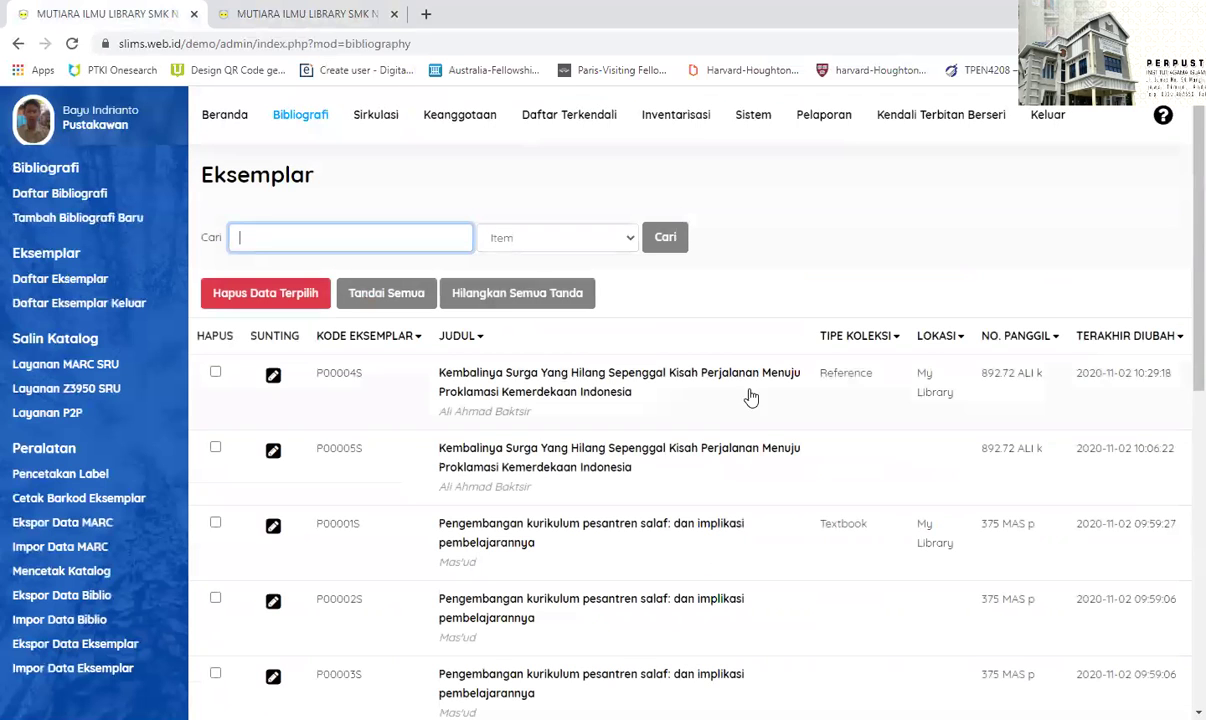
- Open the record of copy B00010 for editing and bring up its bibliographic data
scroll(510, 335, "down", 3)
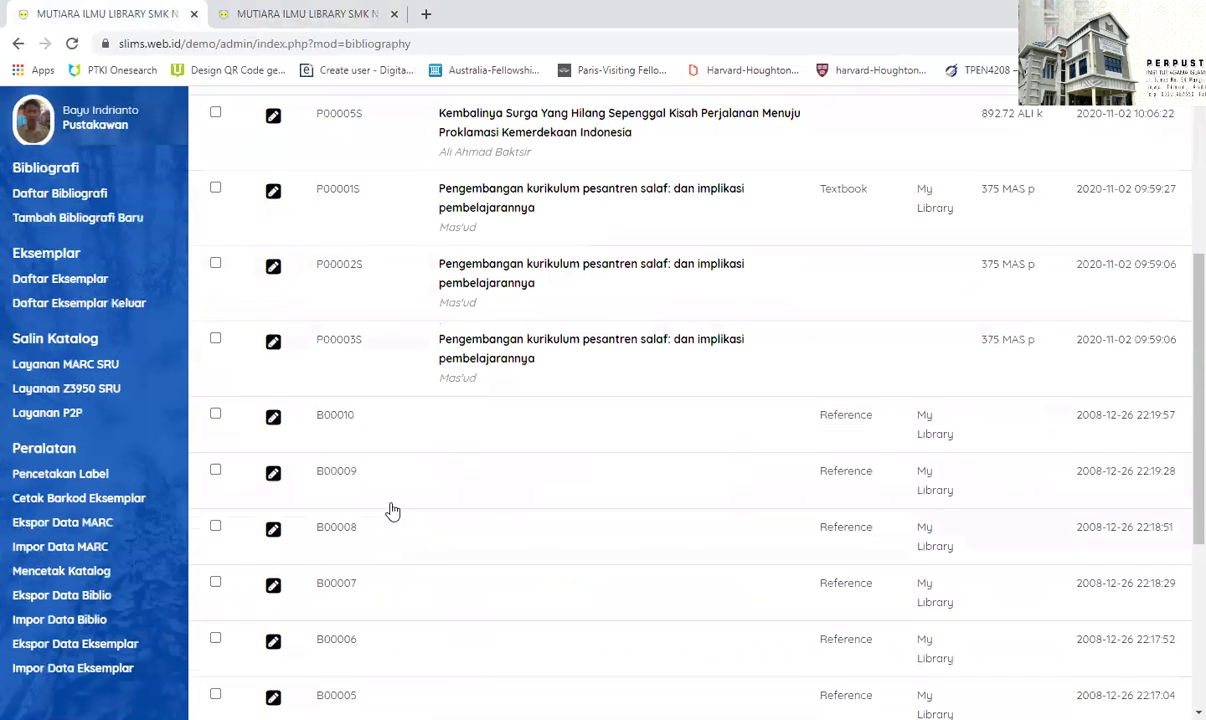
left_click(273, 418)
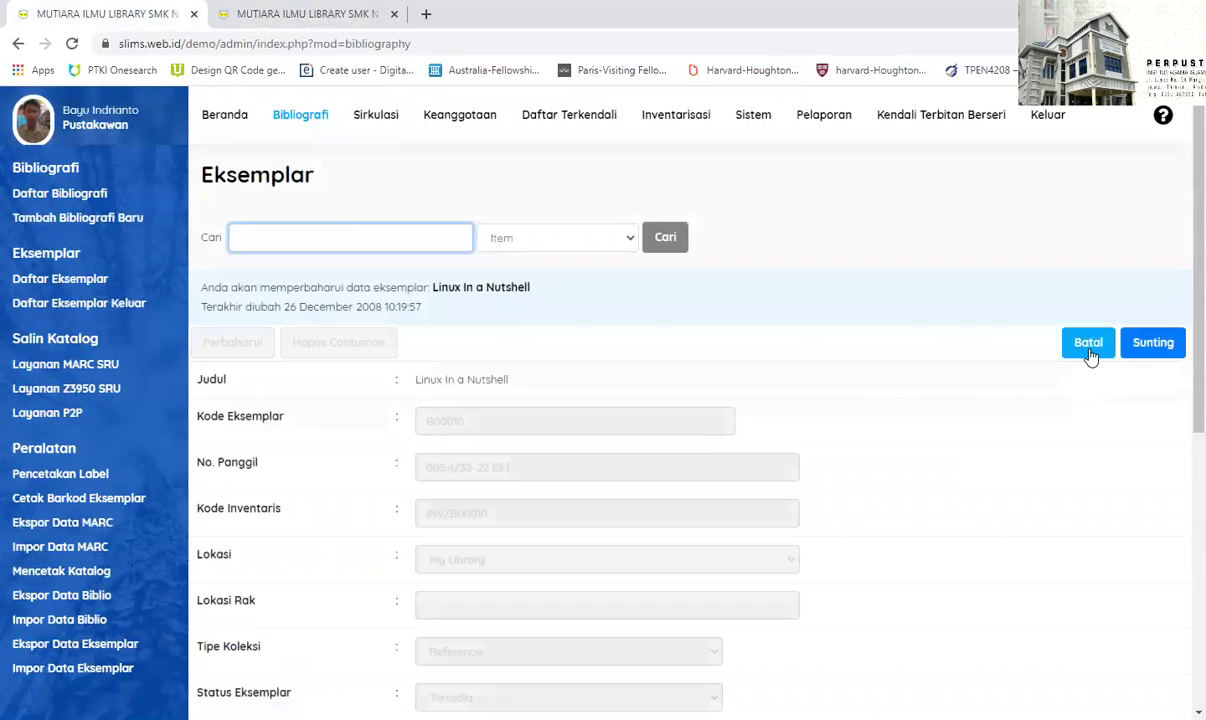
left_click(1155, 342)
left_click_drag(418, 380, 512, 386)
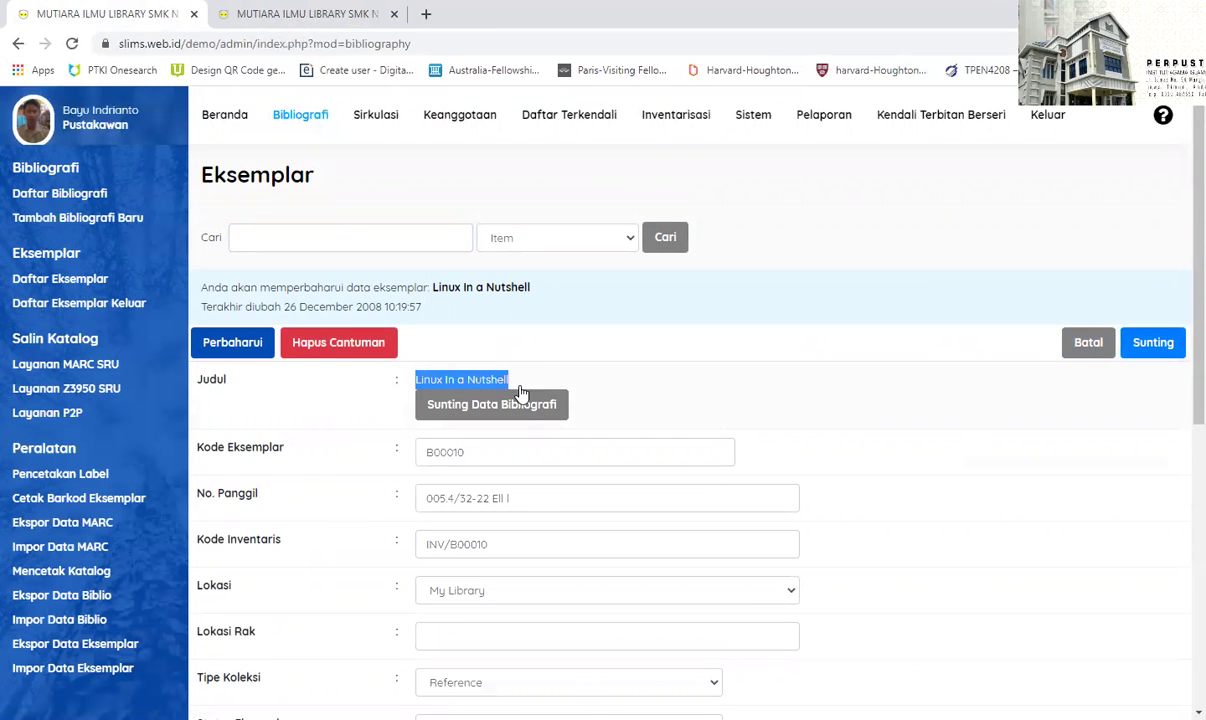
left_click(530, 410)
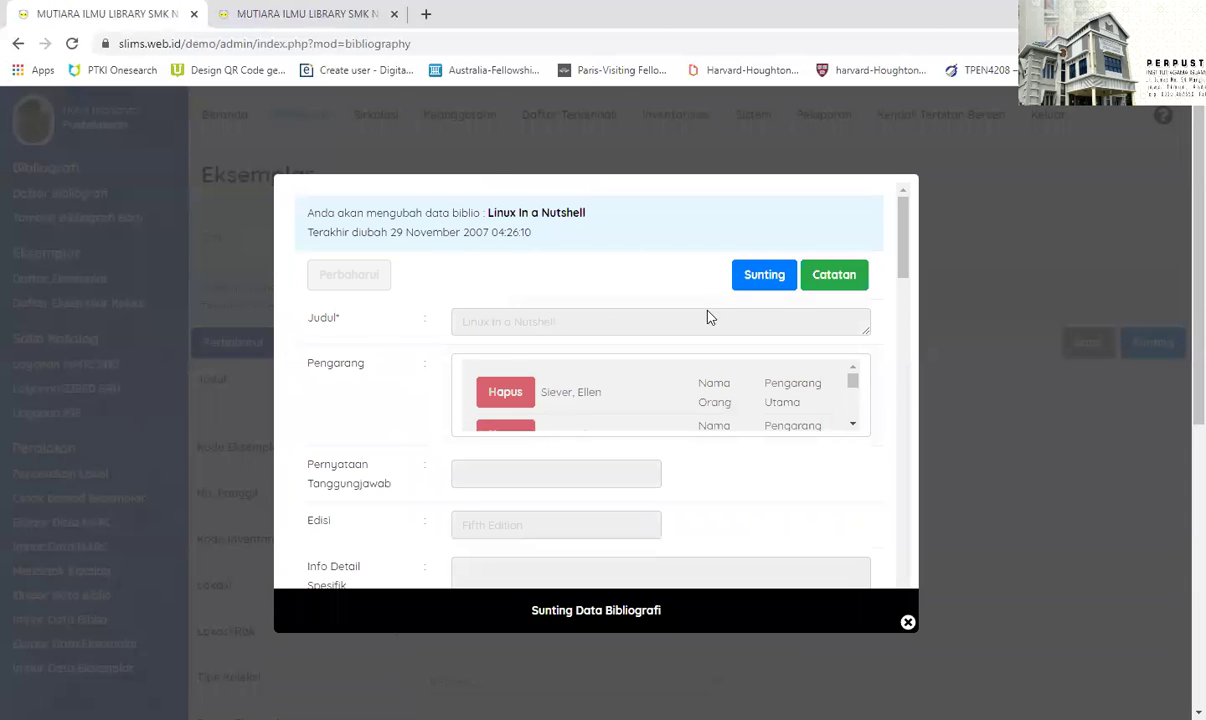
- Enable editing of the Linux In a Nutshell bibliographic record, update it without changing any field, and close it
scroll(635, 350, "down", 15)
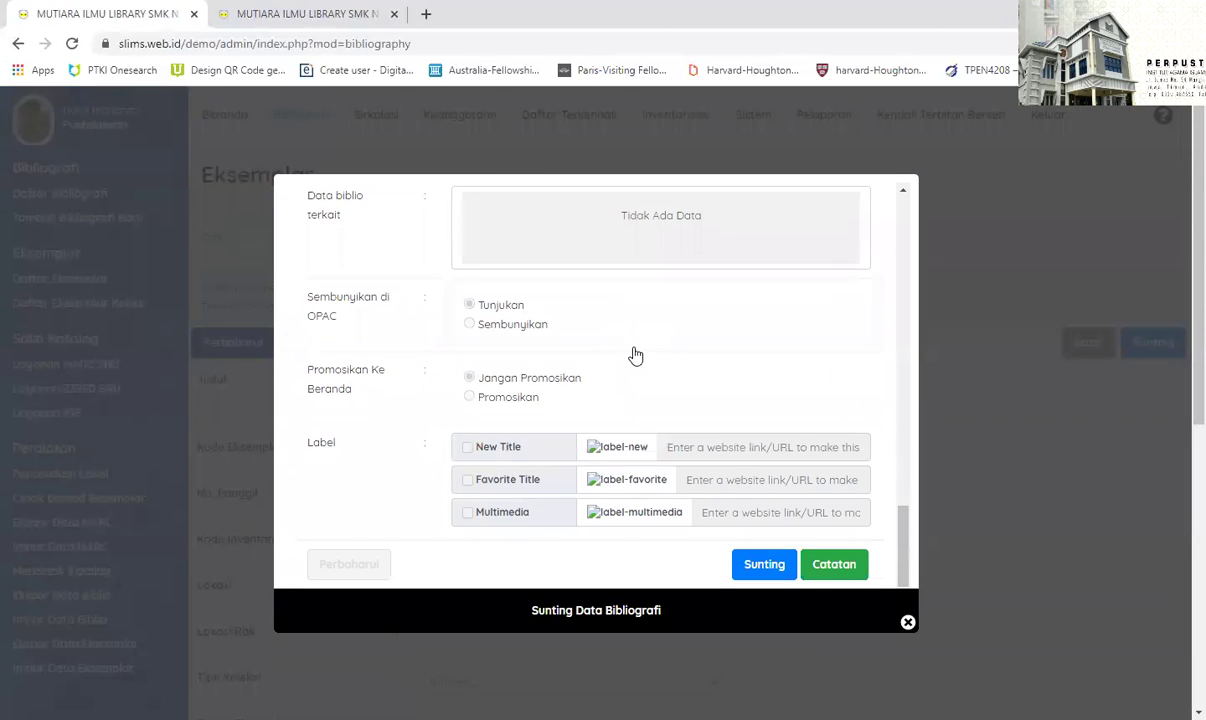
left_click(752, 570)
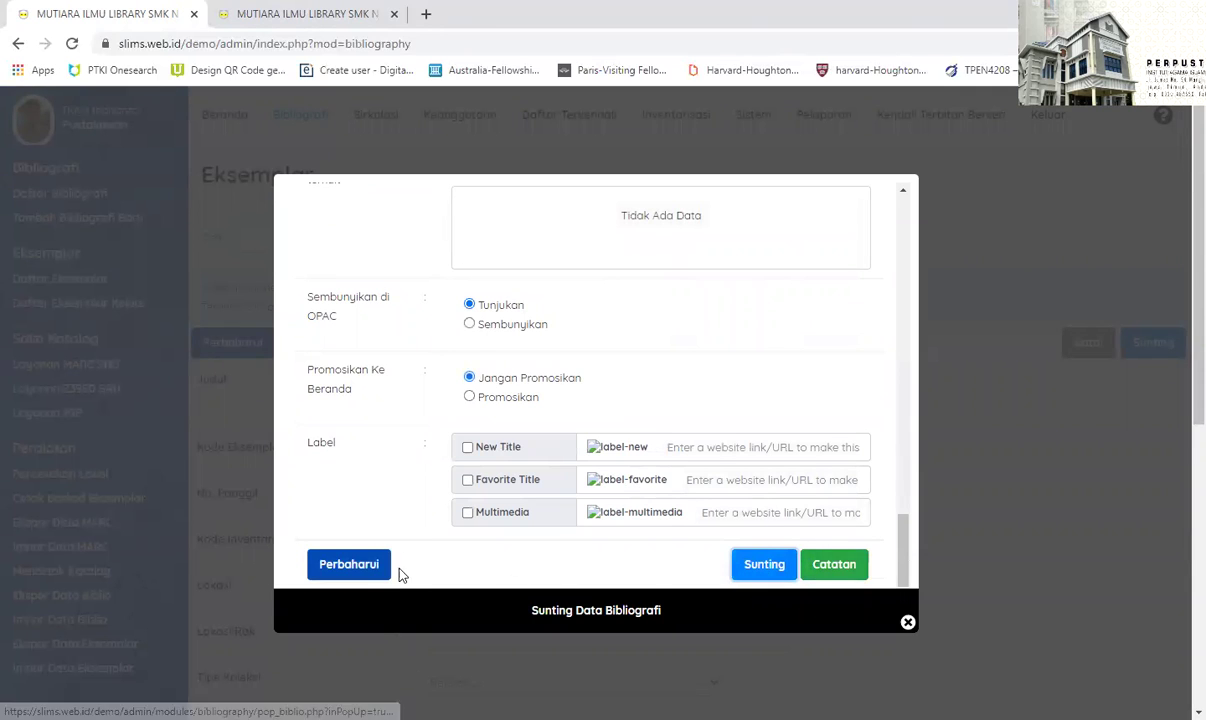
left_click(366, 568)
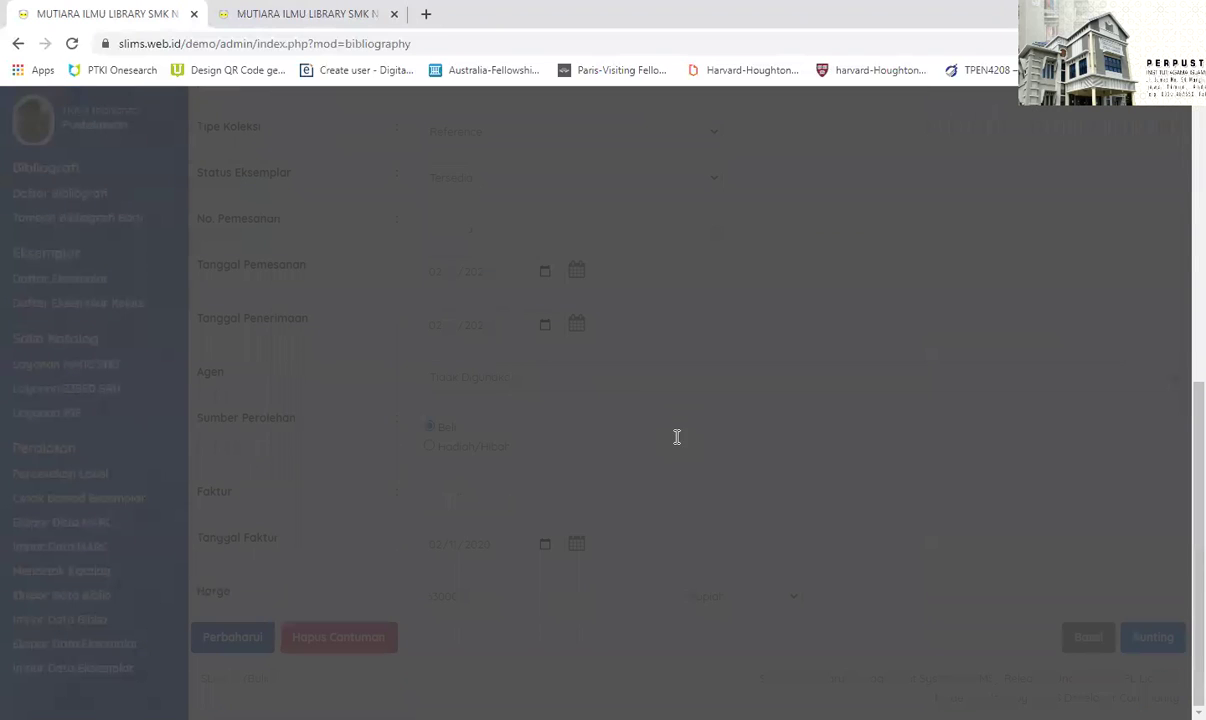
scroll(912, 300, "down", 3)
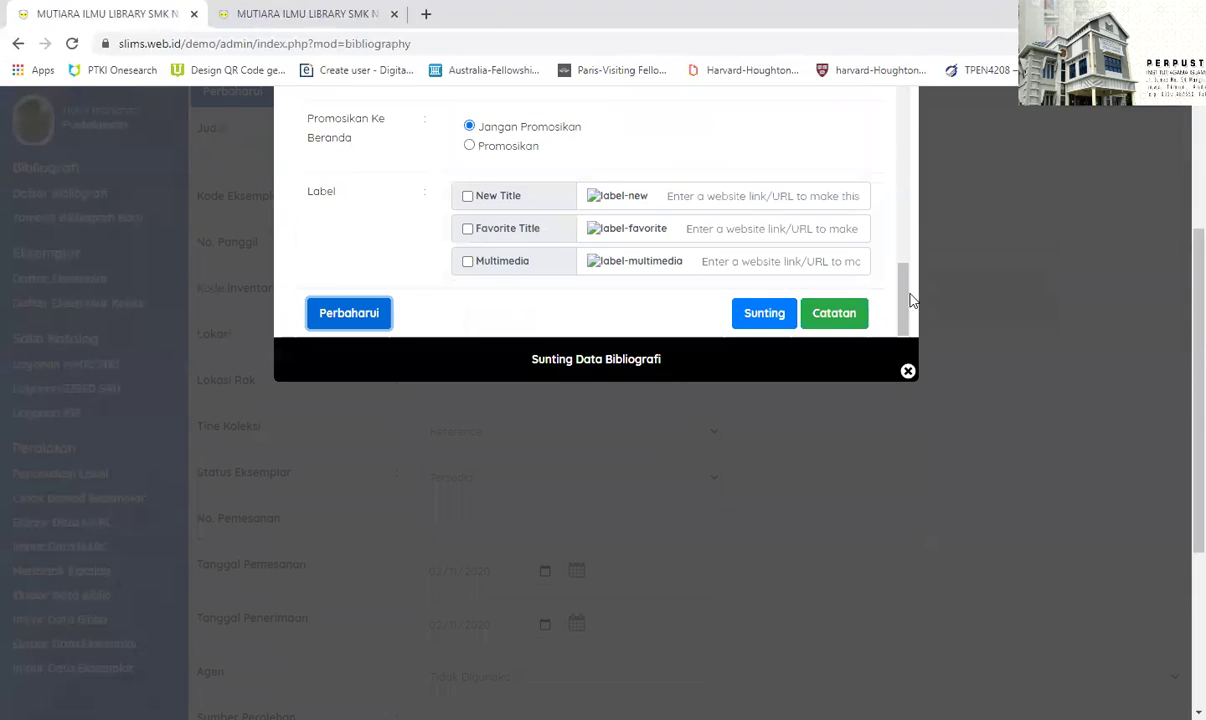
scroll(905, 286, "up", 10)
scroll(1020, 380, "up", 3)
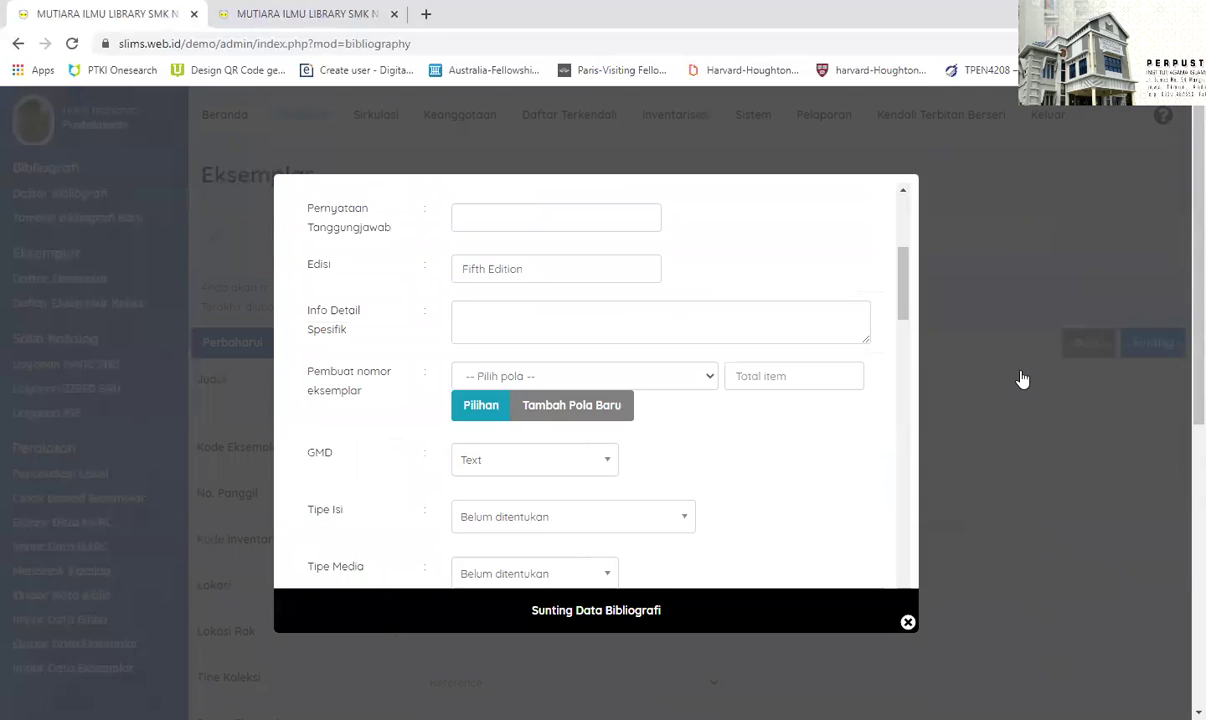
scroll(711, 380, "up", 5)
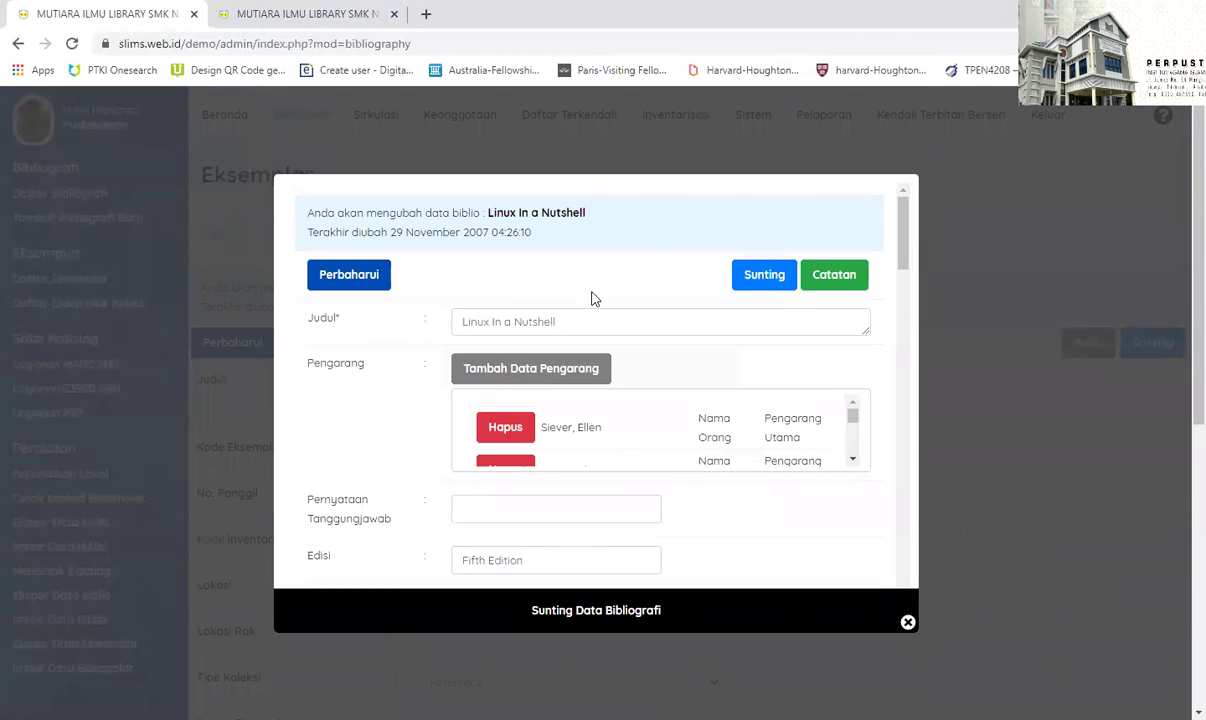
left_click(906, 622)
scroll(590, 528, "down", 2)
scroll(590, 528, "up", 2)
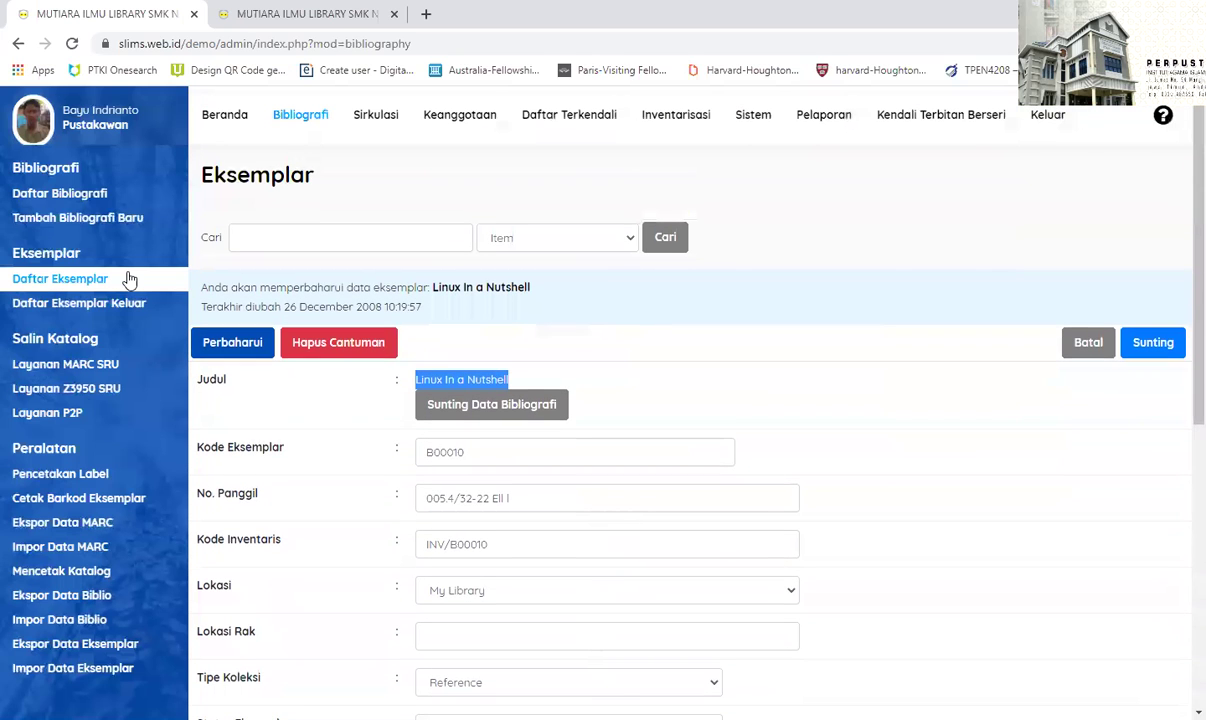
- Check the bibliography list for Linux In a Nutshell, and find its copies in the copy list
left_click(64, 200)
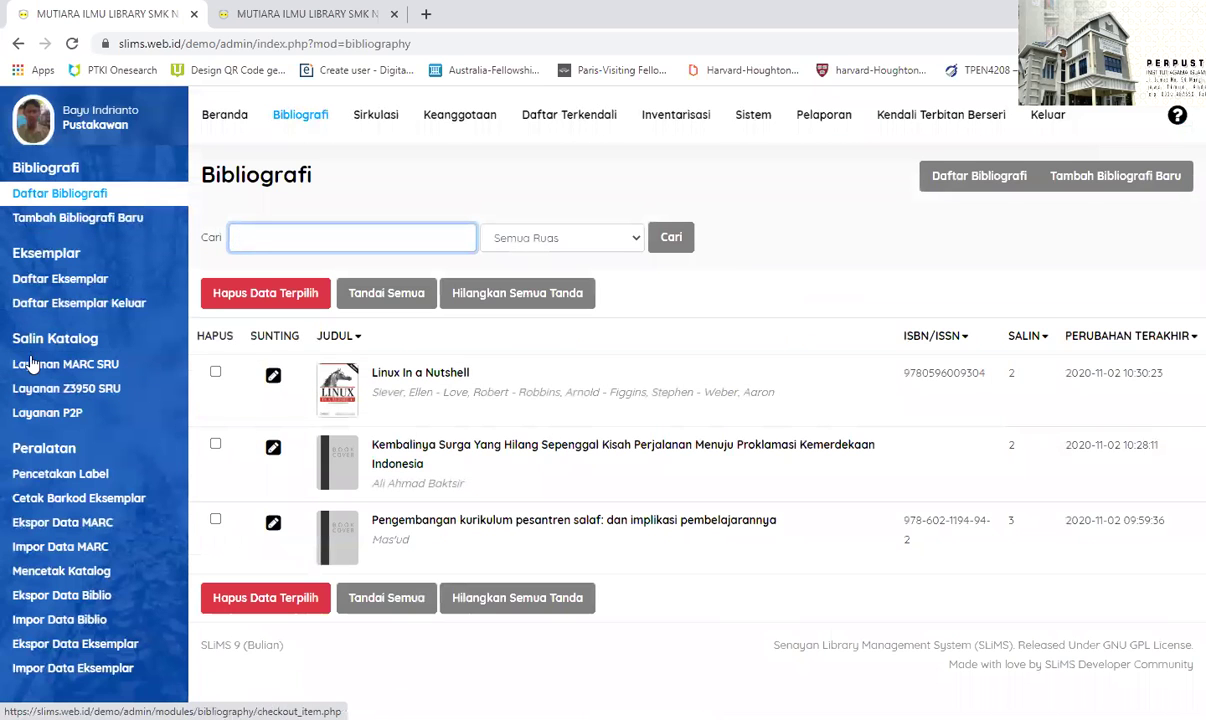
left_click(50, 277)
scroll(323, 450, "down", 3)
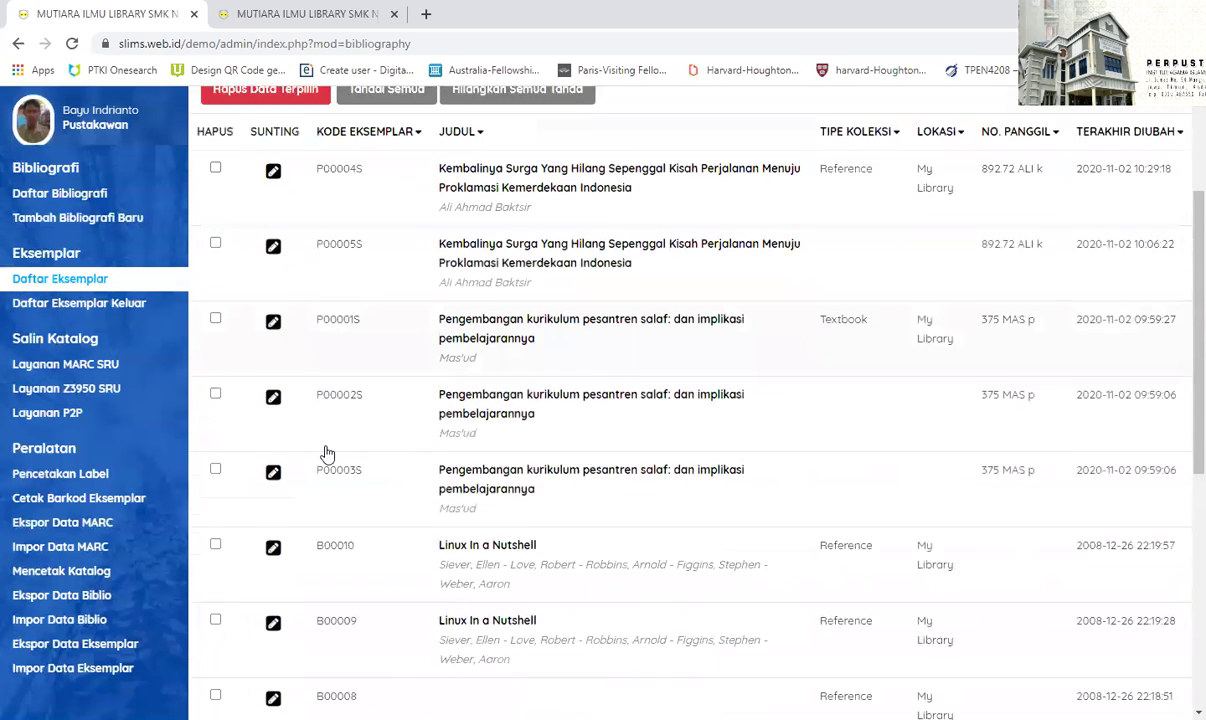
scroll(327, 454, "down", 1)
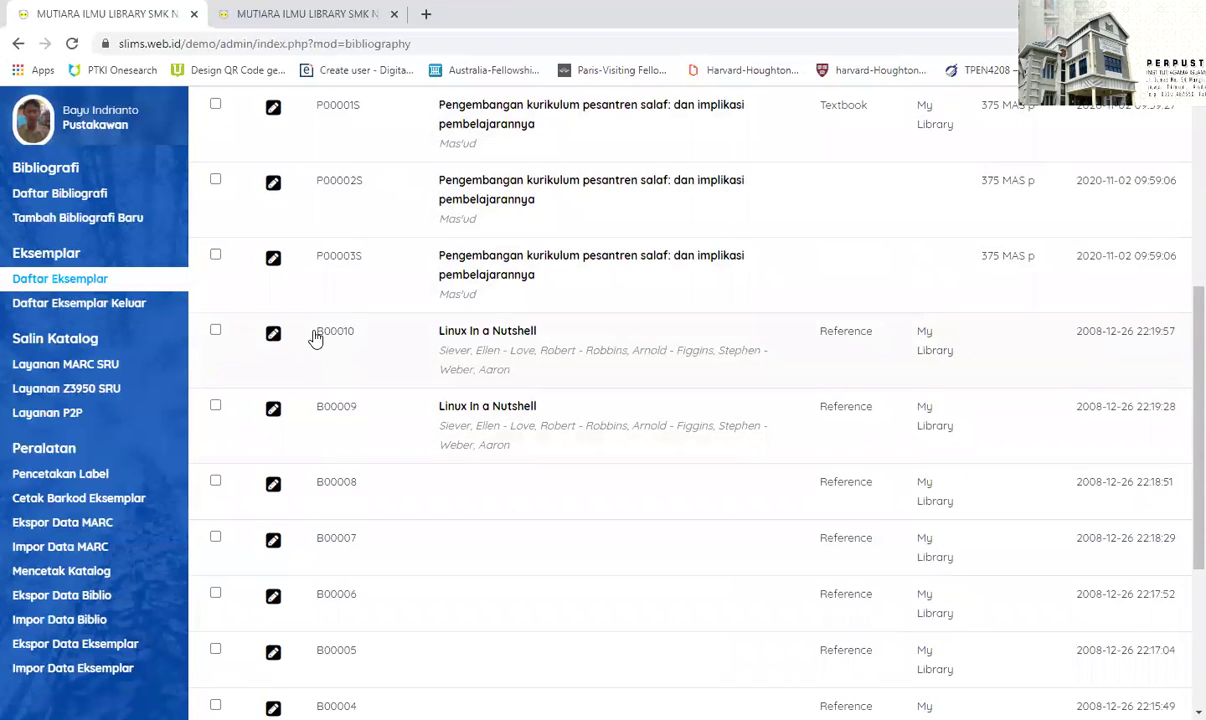
- Copy the item code B00010 from the copy list and lend that copy in the member's open loan transaction
left_click_drag(314, 332, 358, 338)
left_click(358, 338)
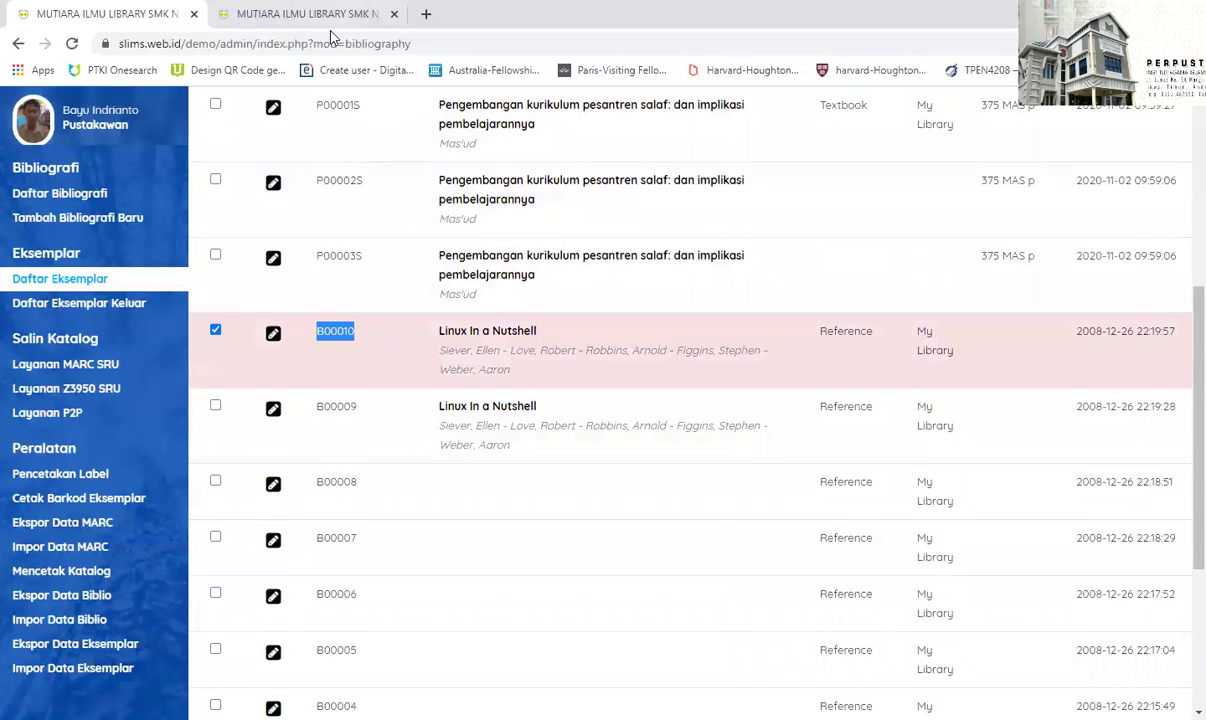
left_click(271, 15)
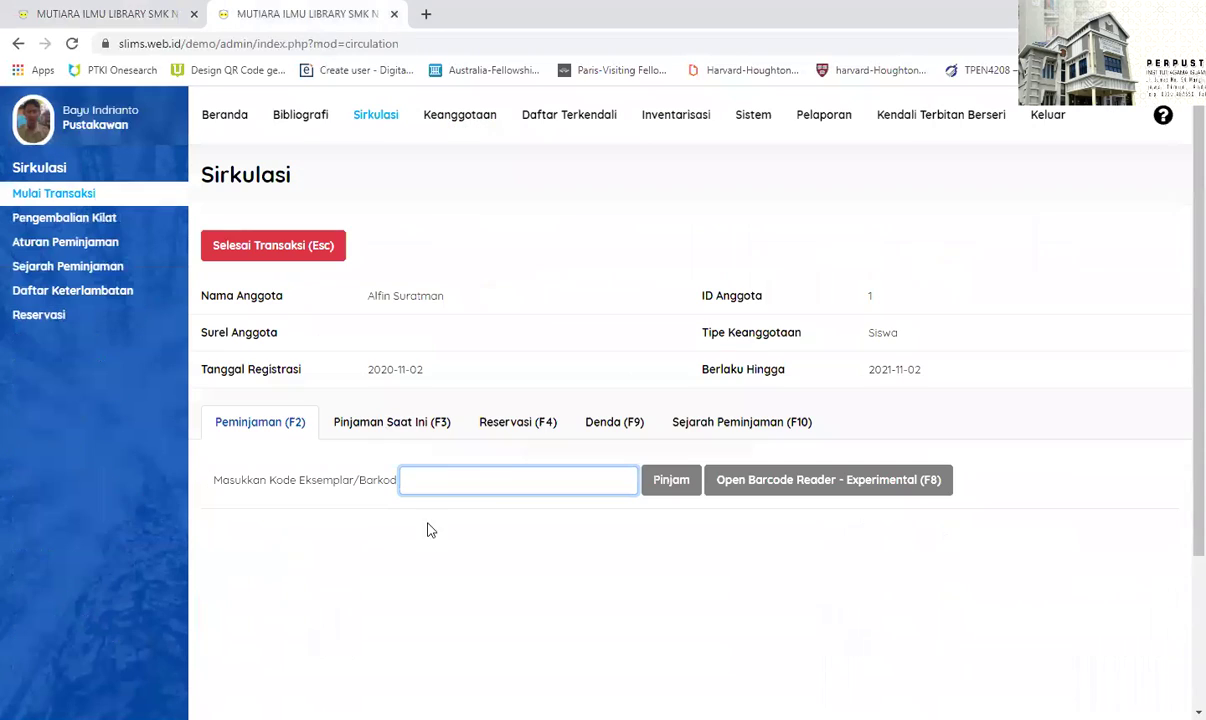
left_click(669, 488)
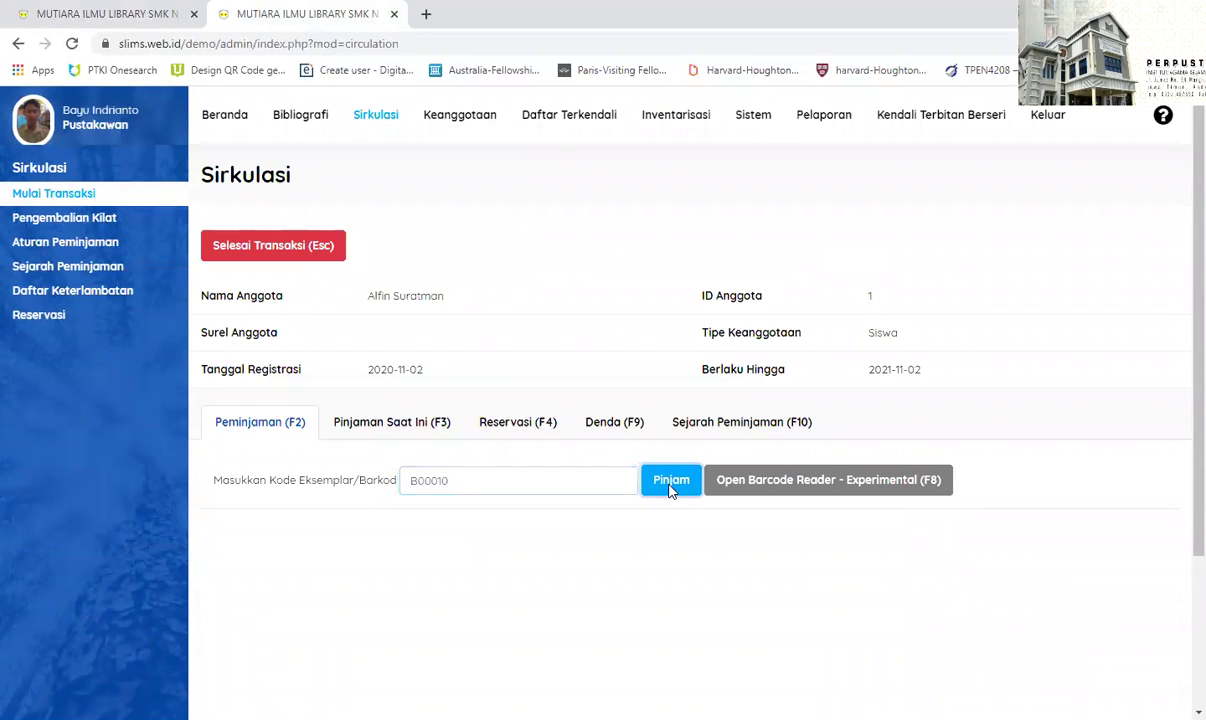
- Copy the item code B00009 from the copy list and add that copy to the member's loans
left_click(92, 18)
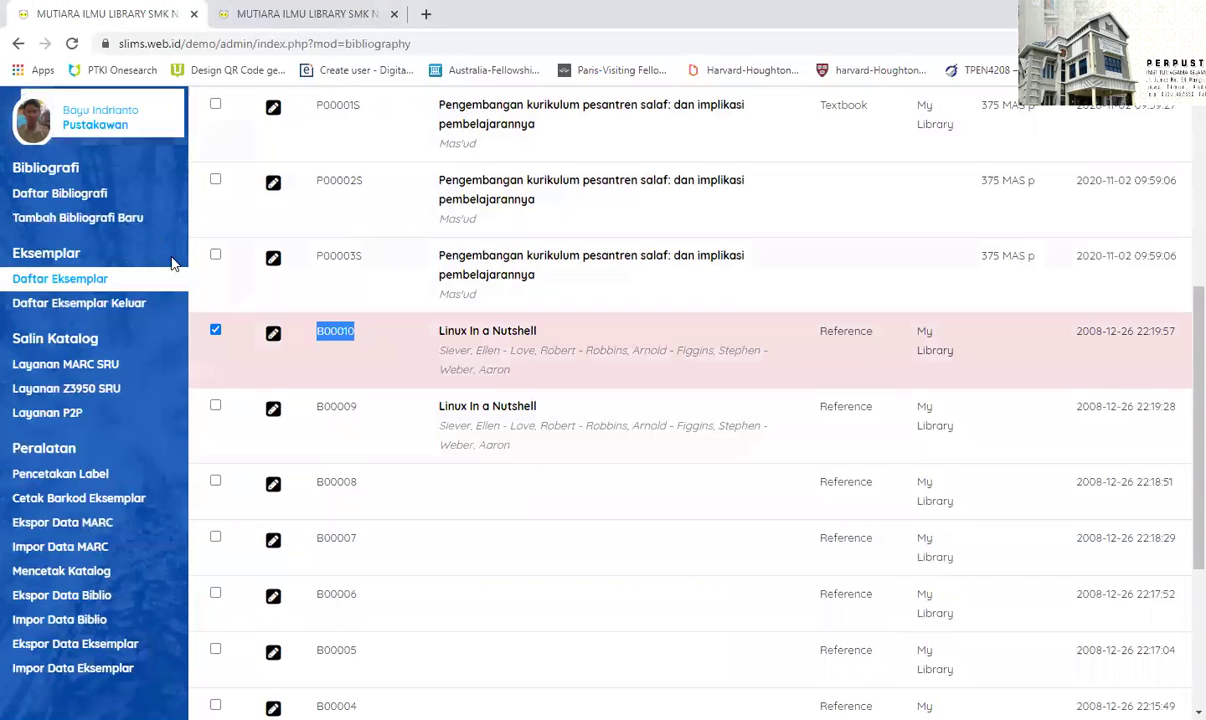
left_click_drag(315, 404, 363, 413)
key("ctrl+c")
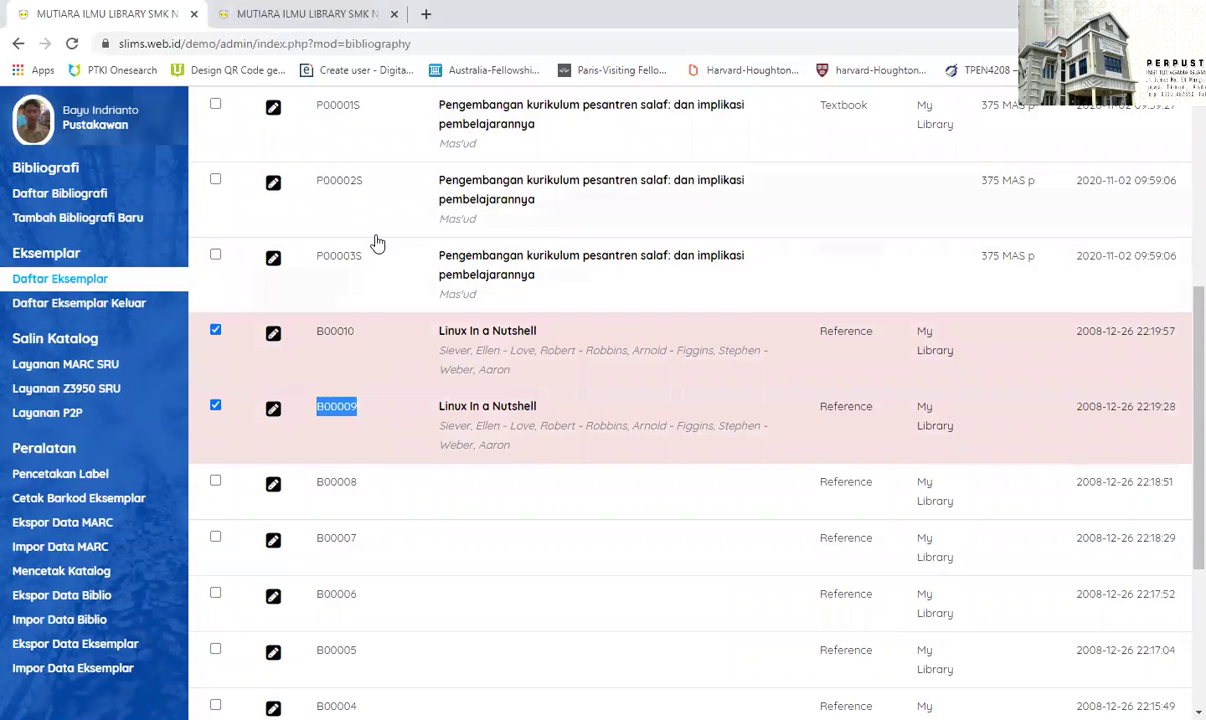
left_click(366, 16)
key("ctrl+v")
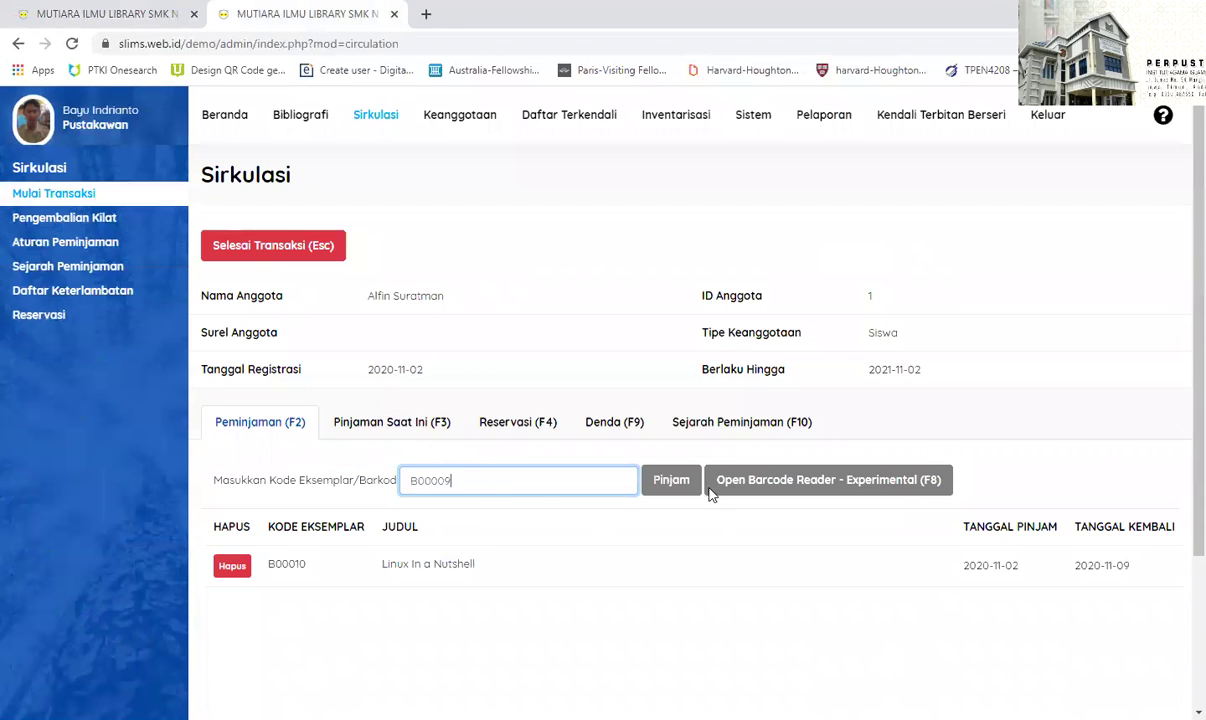
left_click(660, 488)
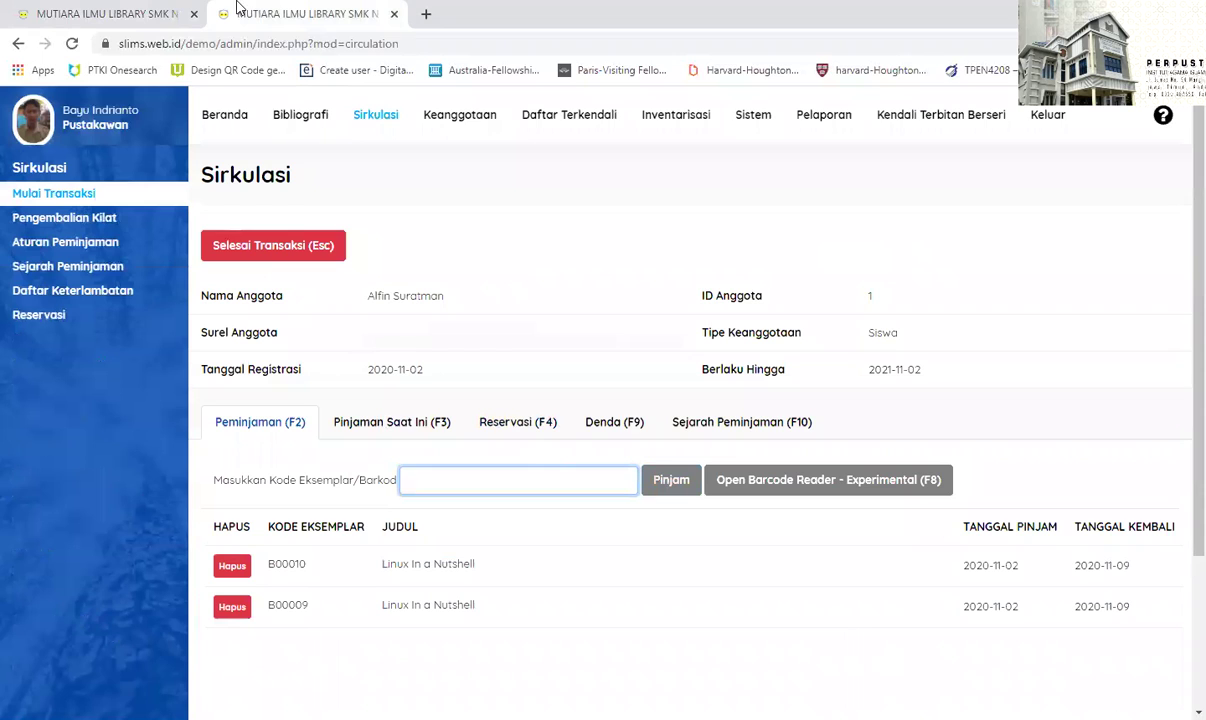
- Copy the item code P00002S from the copy list and add that copy to the member's loans
left_click(127, 22)
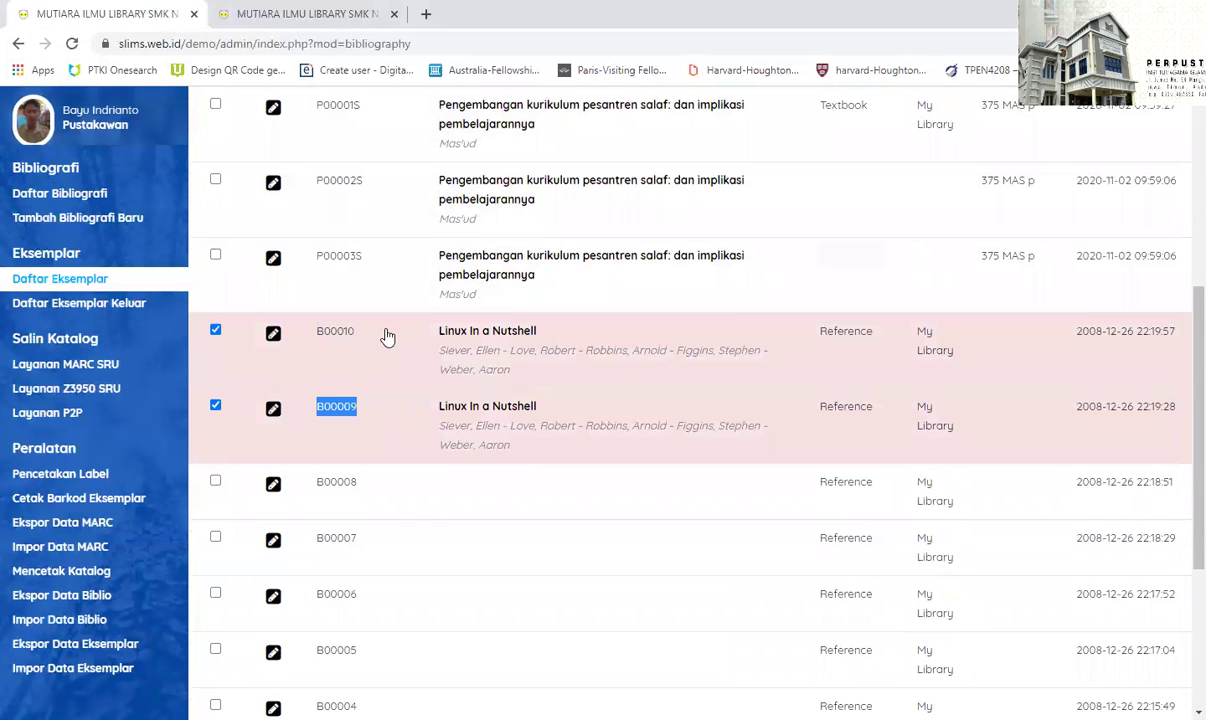
scroll(400, 345, "up", 2)
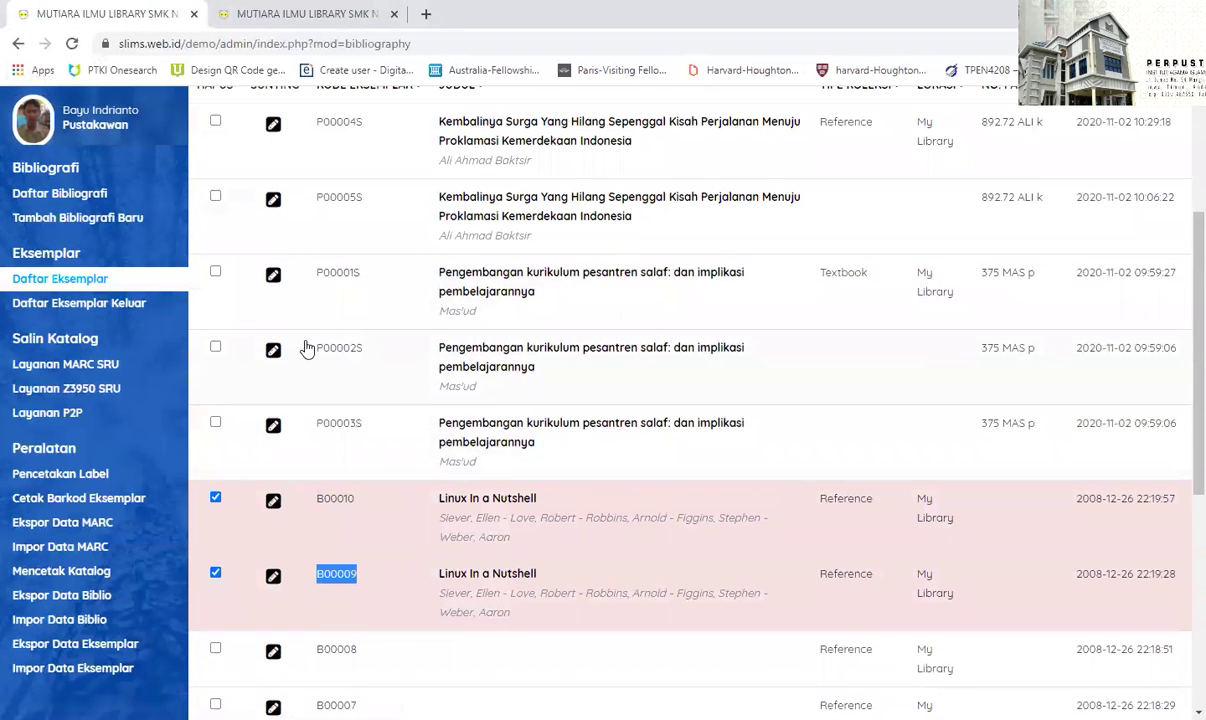
left_click_drag(316, 348, 372, 357)
key("ctrl+c")
left_click(362, 350)
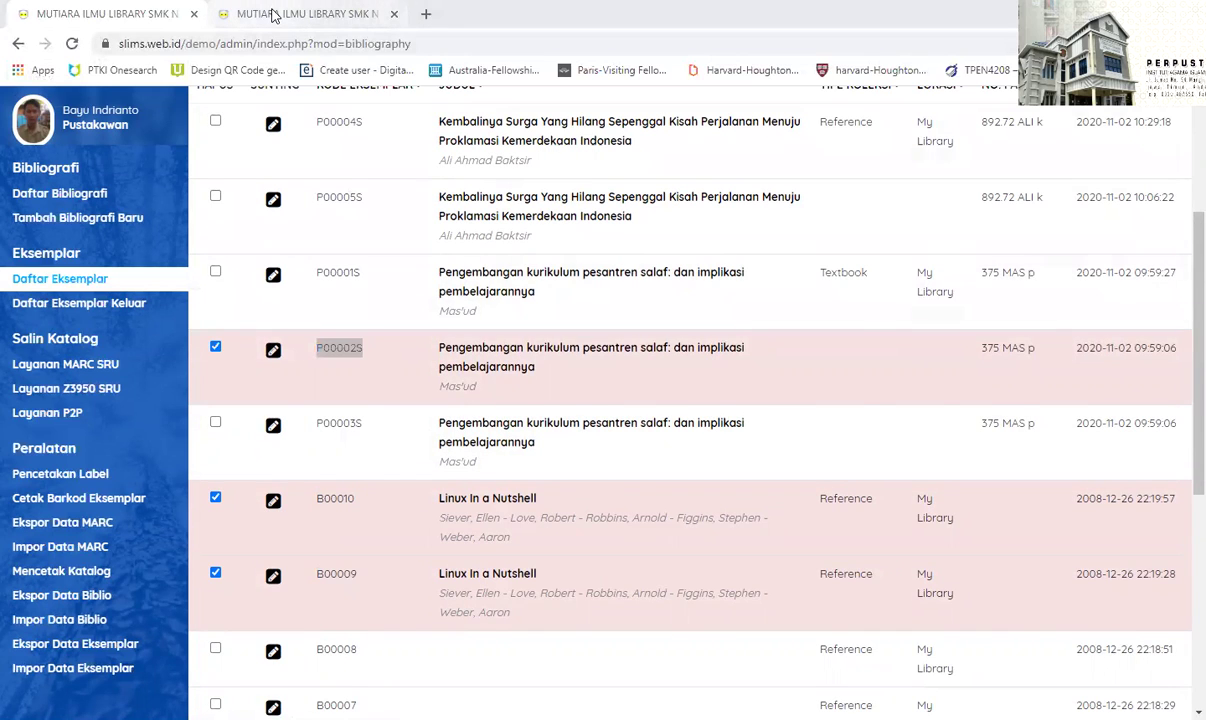
left_click(273, 14)
key("ctrl+v")
left_click(669, 480)
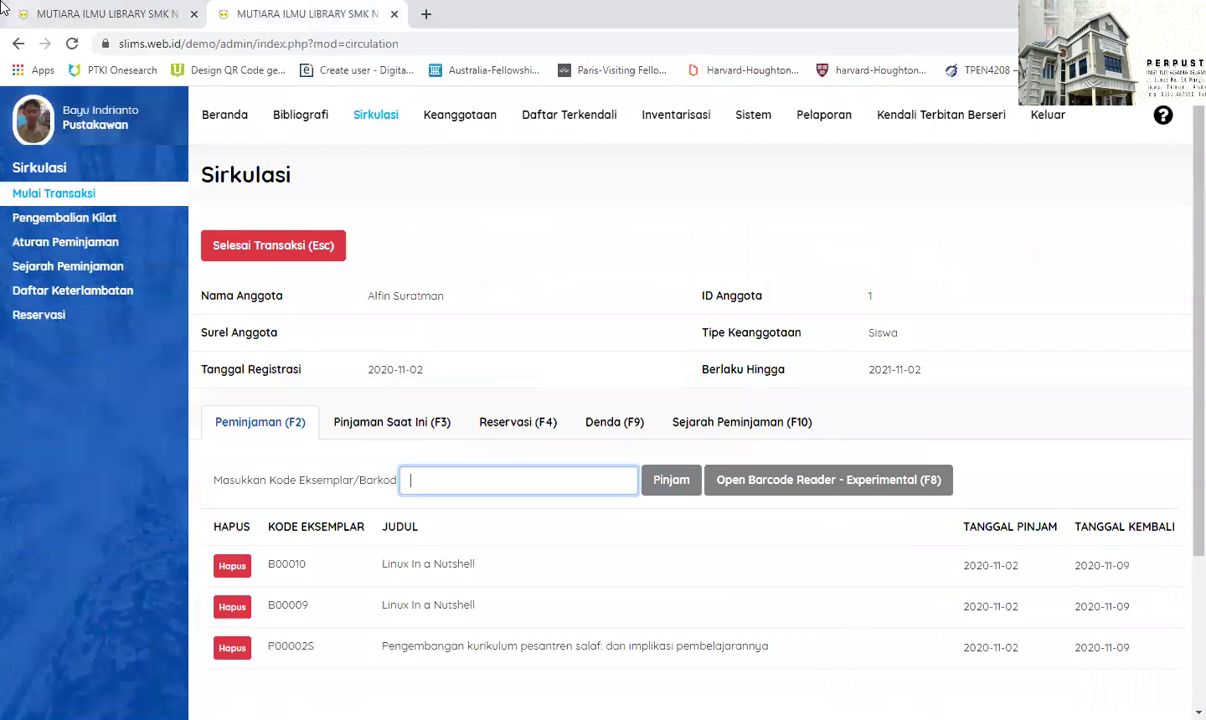
- Copy the item code P00003S from the copy list and add that copy to the member's loans
left_click(66, 13)
left_click(320, 426)
left_click_drag(322, 428, 366, 422)
key("ctrl+c")
key("alt+Tab")
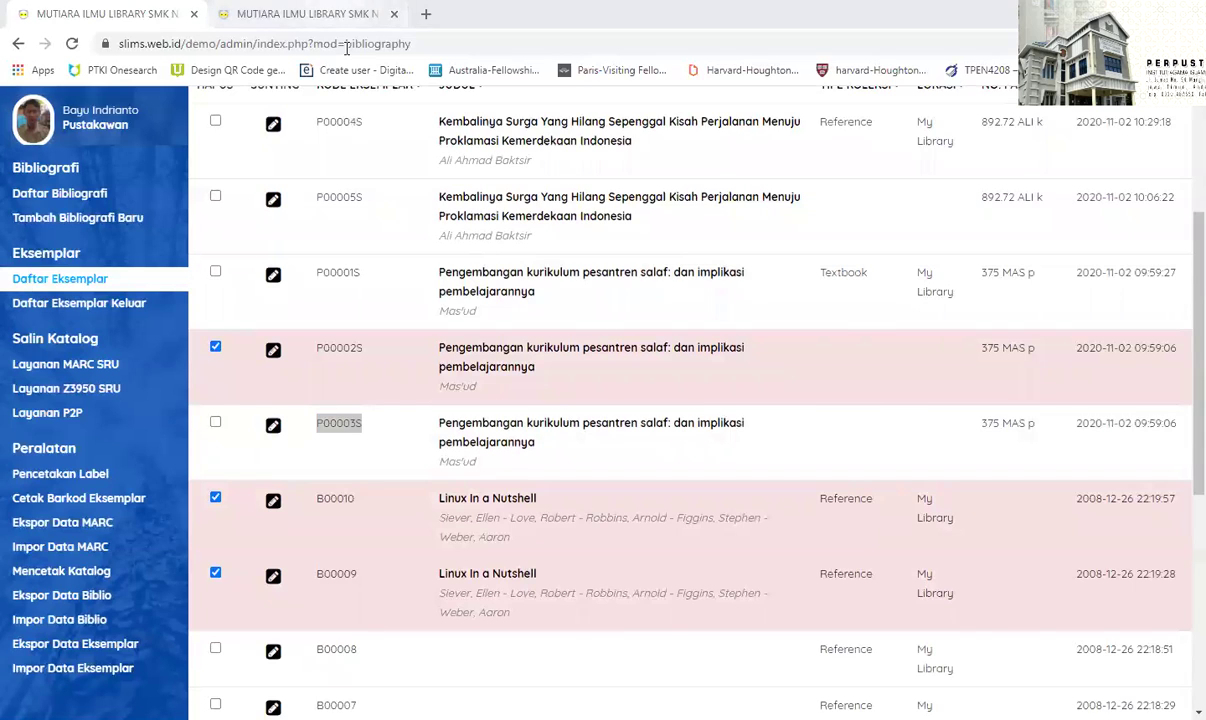
key("ctrl+Tab")
key("ctrl+v")
left_click(671, 480)
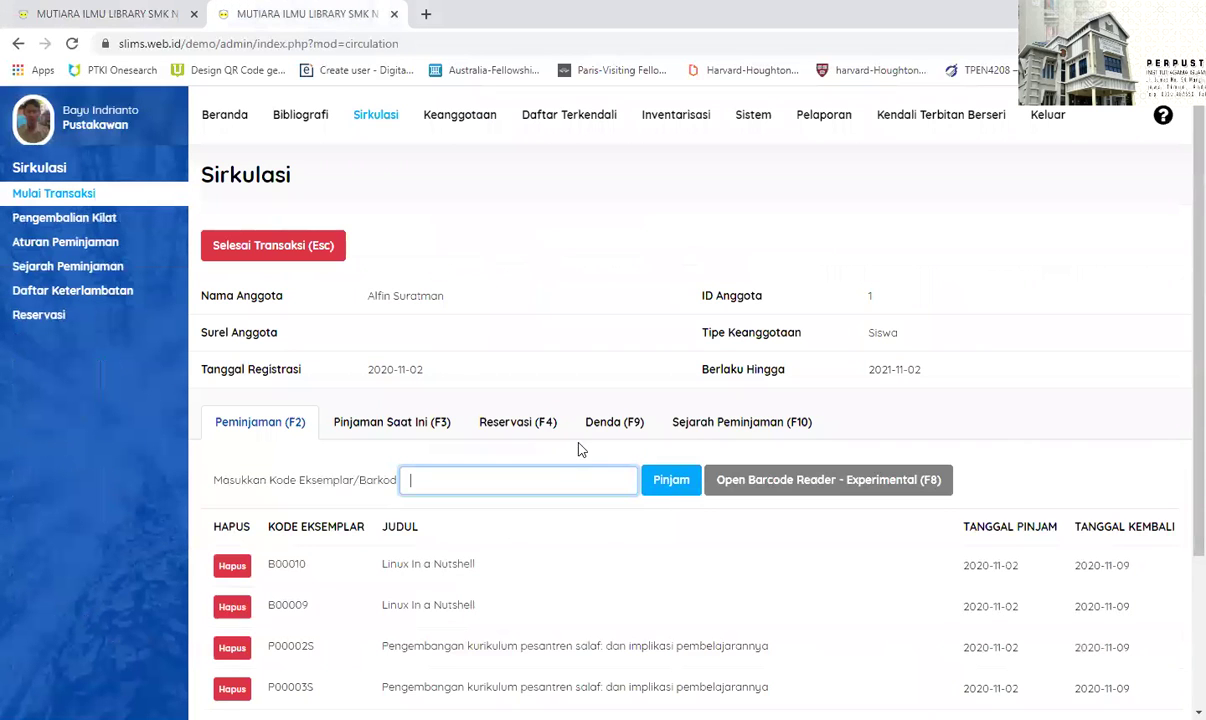
- Copy the item code P00005S from the copy list and submit it as another loan for the member
left_click(112, 10)
scroll(411, 382, "up", 2)
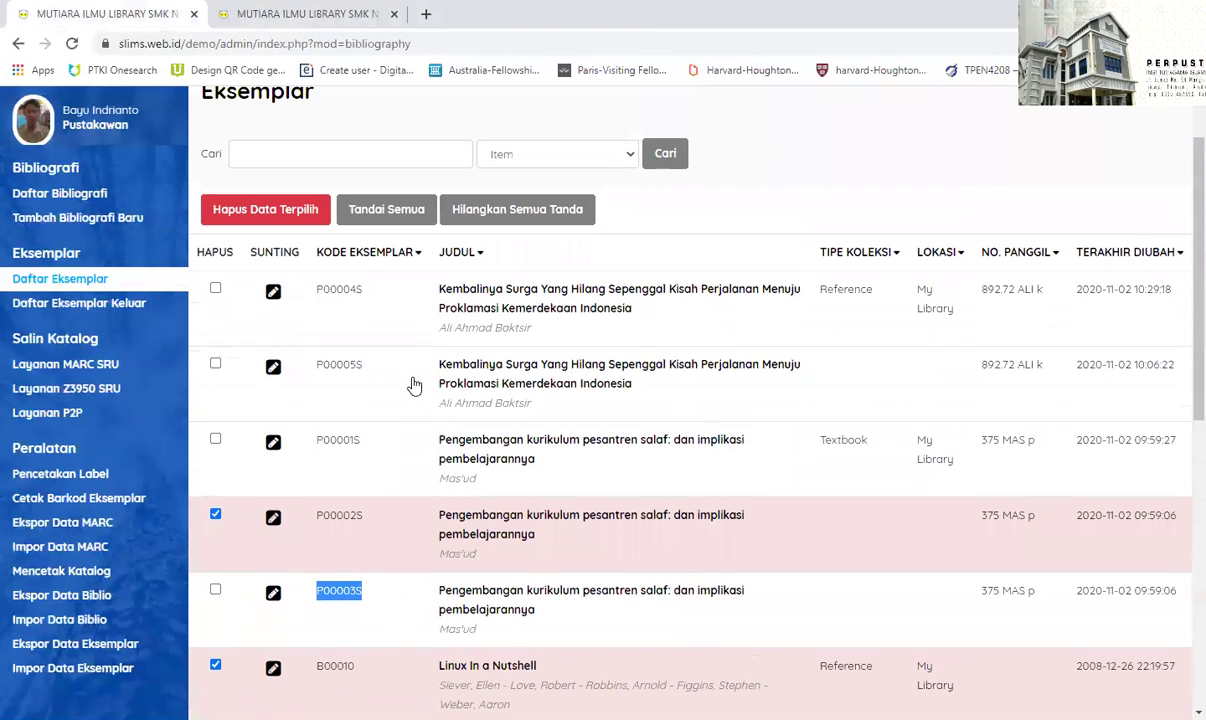
left_click_drag(315, 366, 368, 367)
key("ctrl+c")
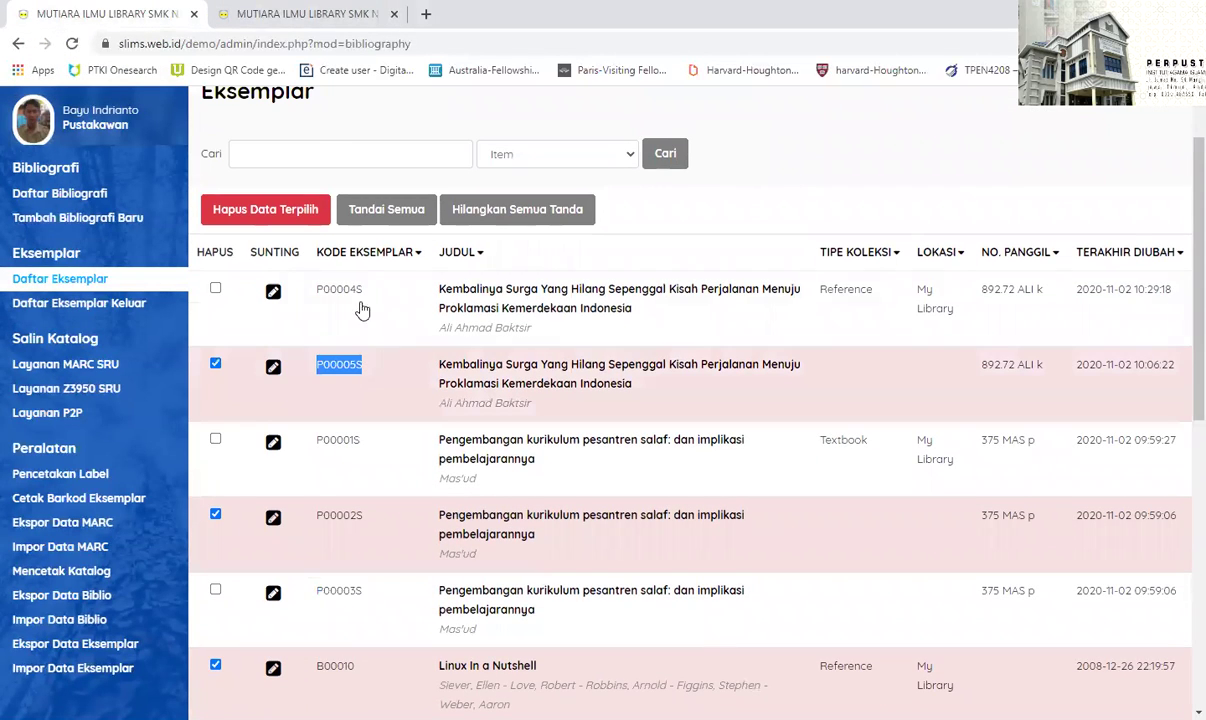
left_click(310, 18)
key("ctrl+v")
left_click(660, 481)
- Open copy B00002 for editing, update its PostgreSQL bibliographic record without changing any field, and close the bibliographic record
left_click(127, 18)
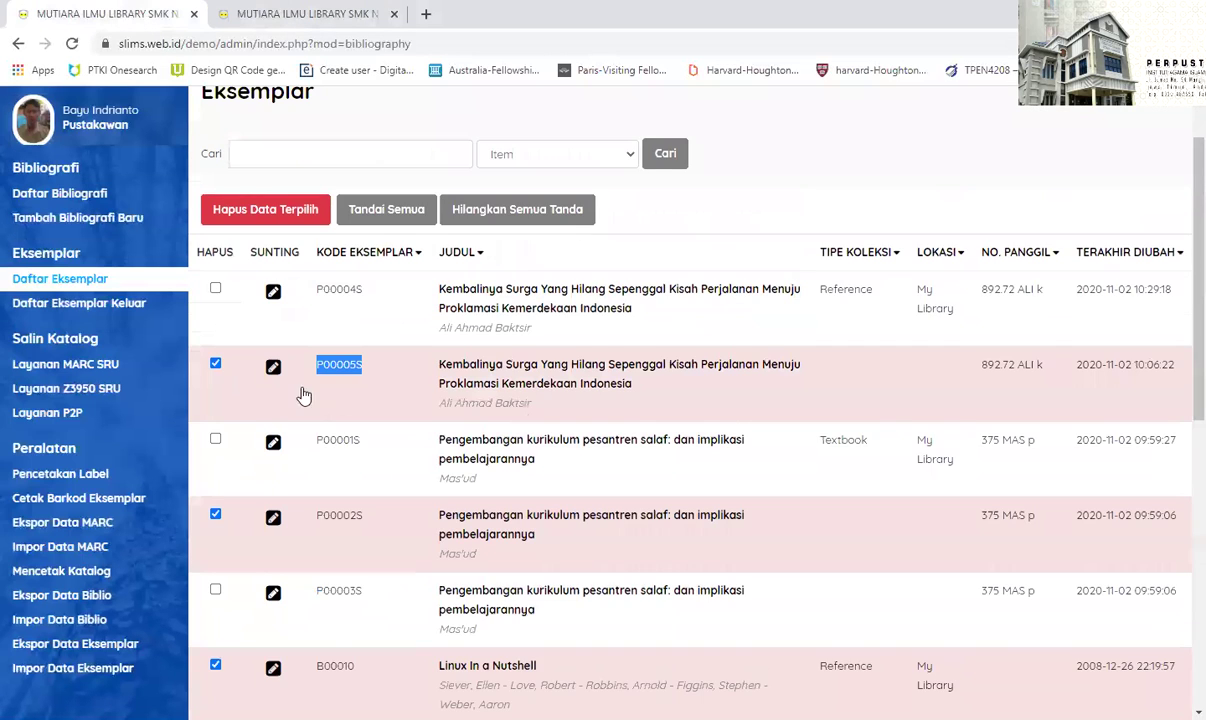
scroll(650, 409, "down", 6)
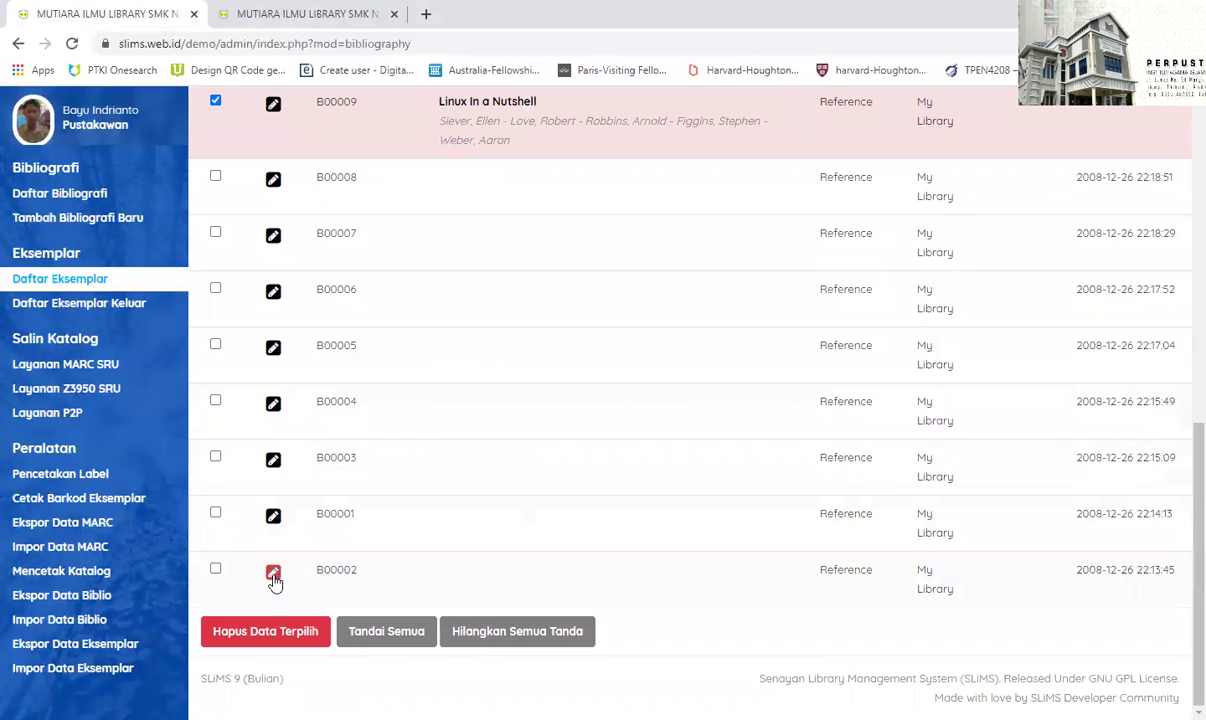
left_click(273, 572)
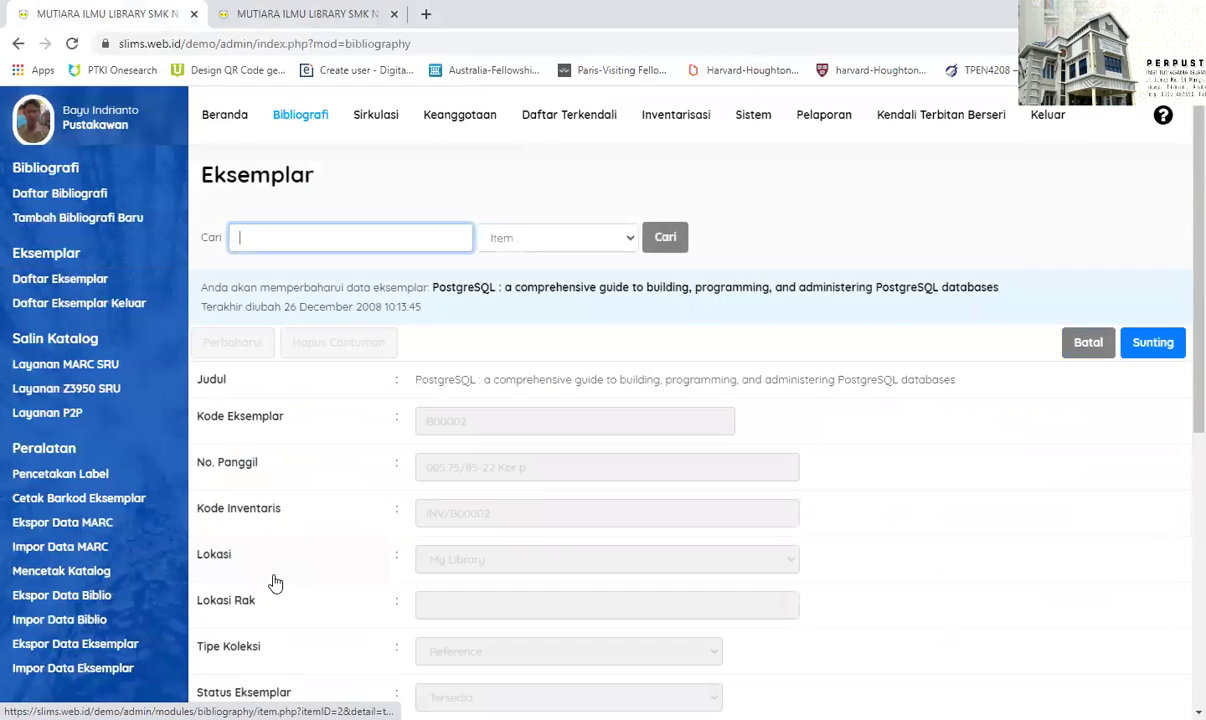
left_click(1155, 342)
left_click(503, 410)
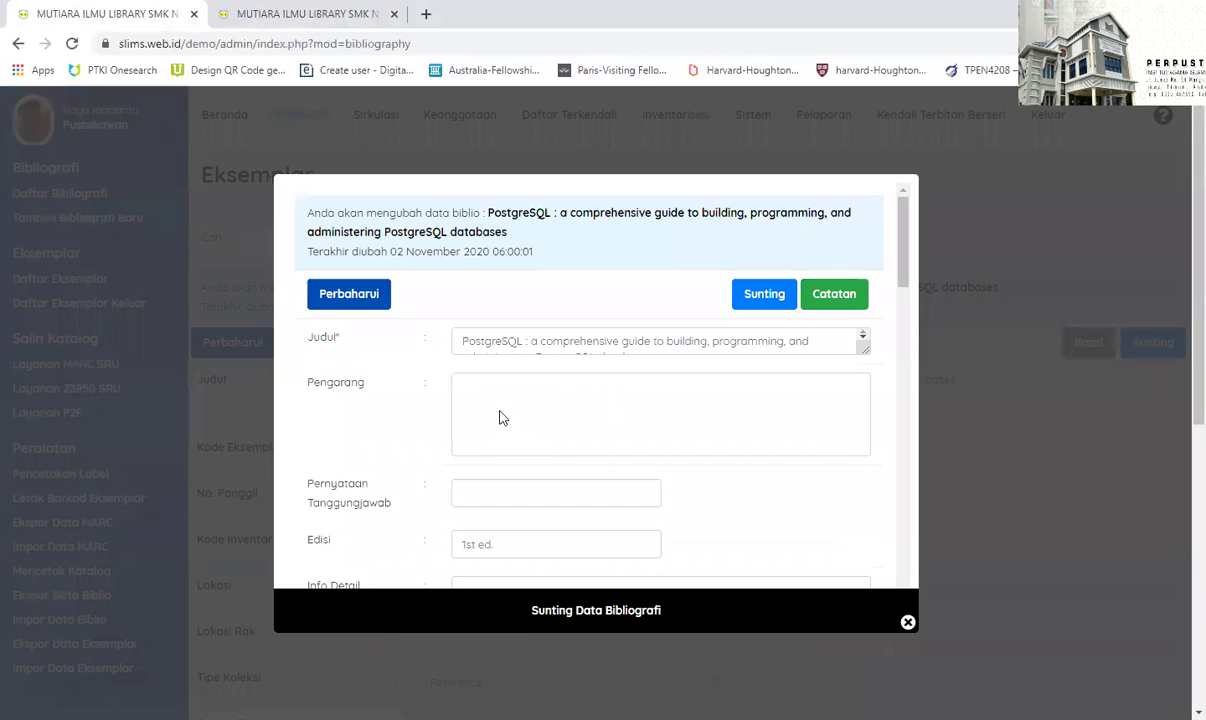
left_click(761, 306)
left_click(352, 295)
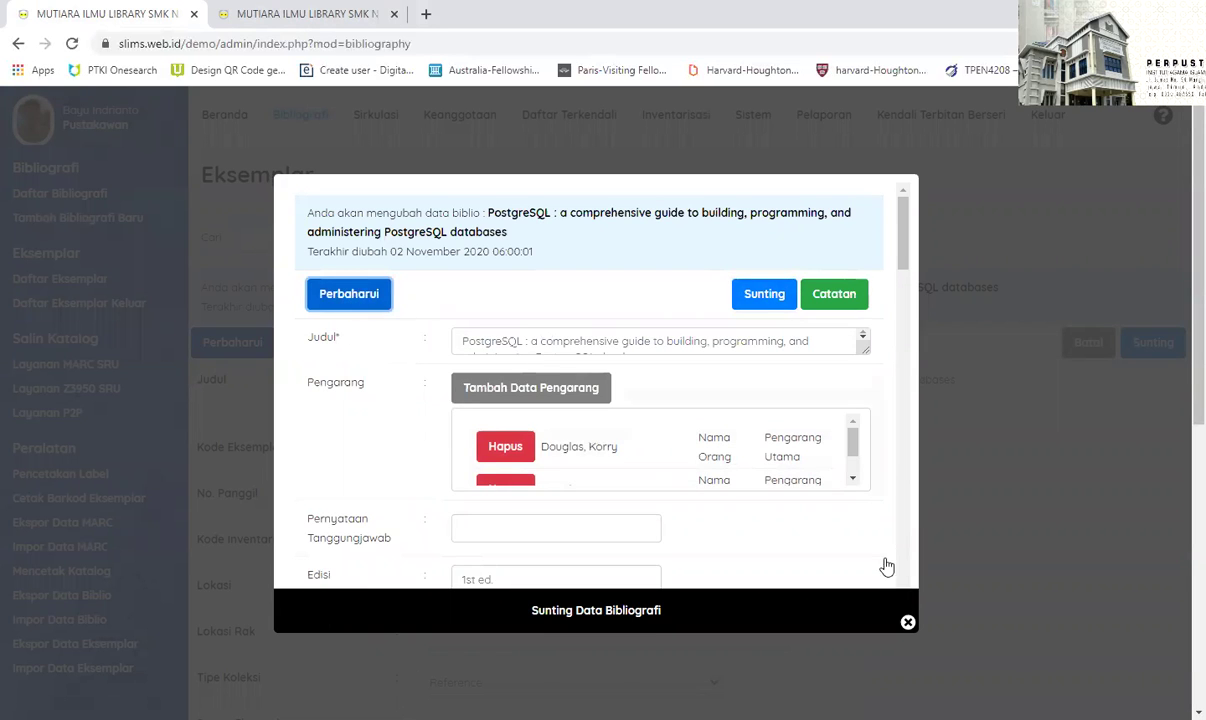
left_click(907, 622)
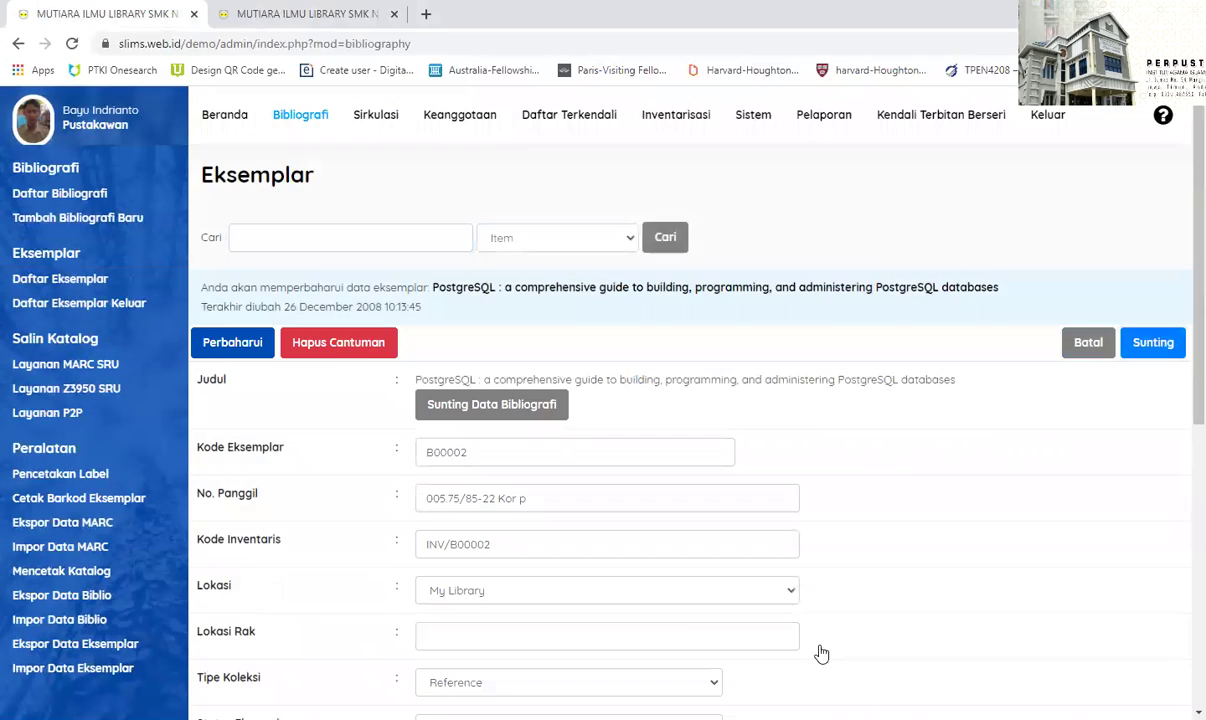
- Save the B00002 copy record, and copy item code B00001 from the copy list to add it to the member's loans
left_click(216, 346)
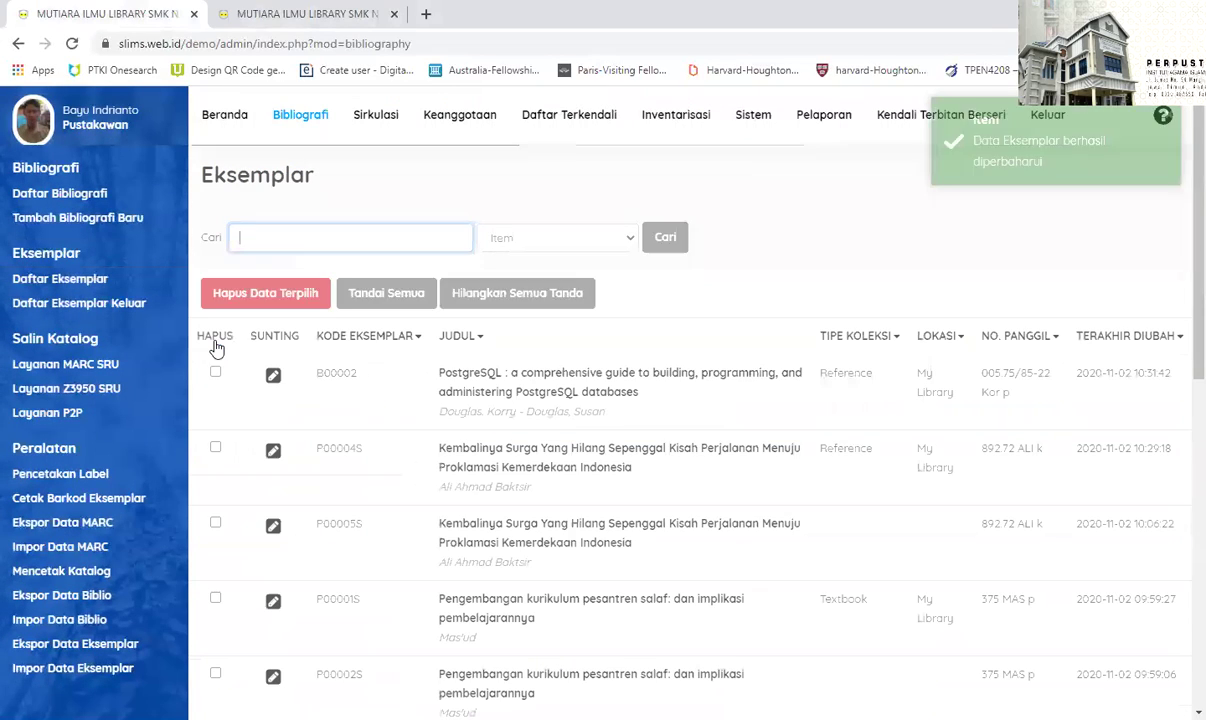
scroll(516, 568, "down", 5)
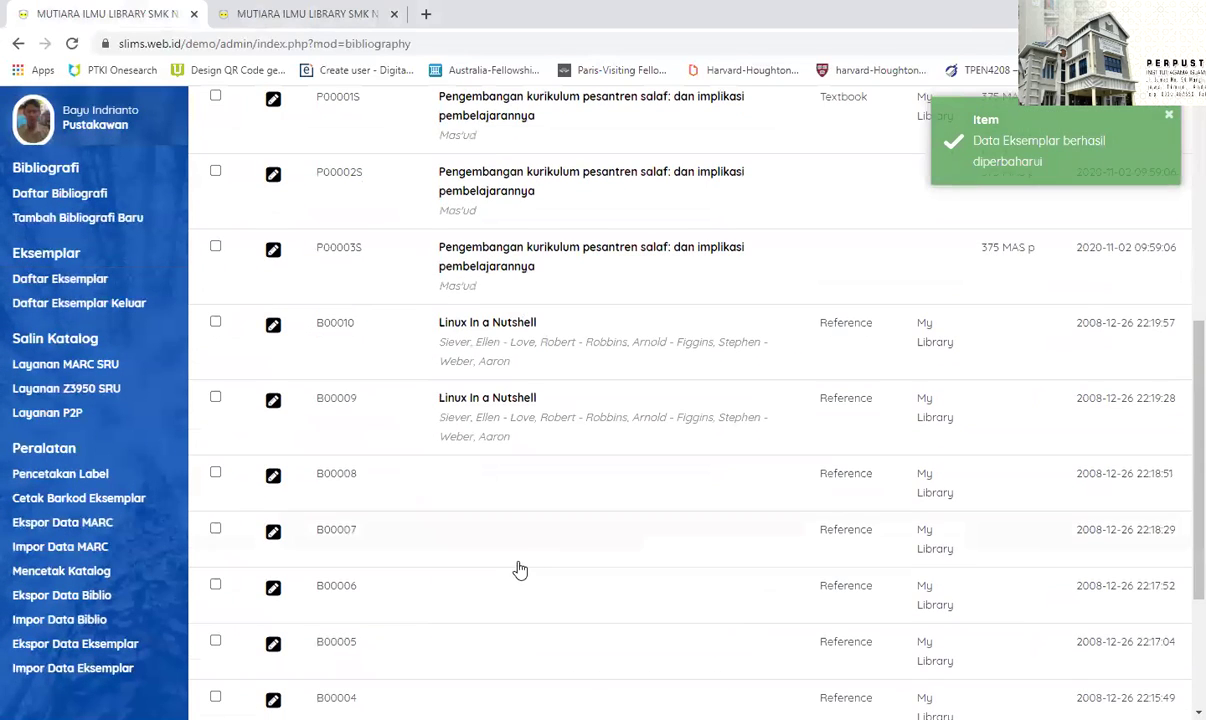
scroll(520, 570, "down", 3)
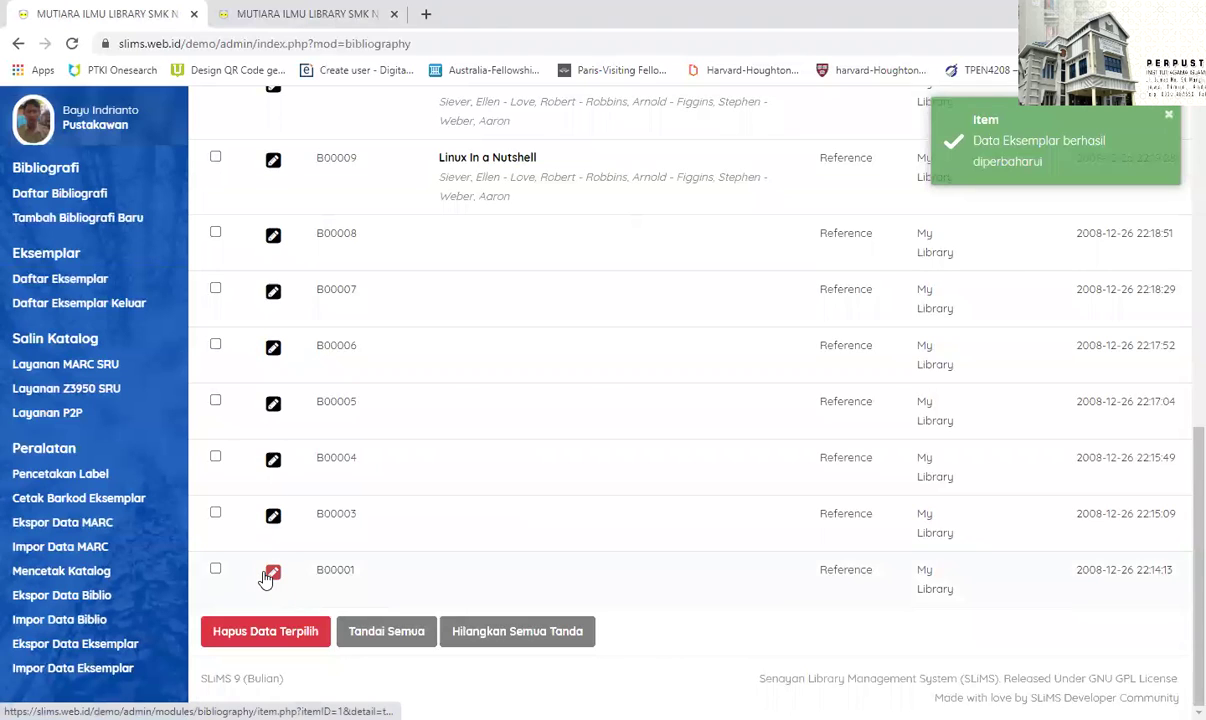
left_click_drag(317, 572, 366, 573)
key("ctrl+c")
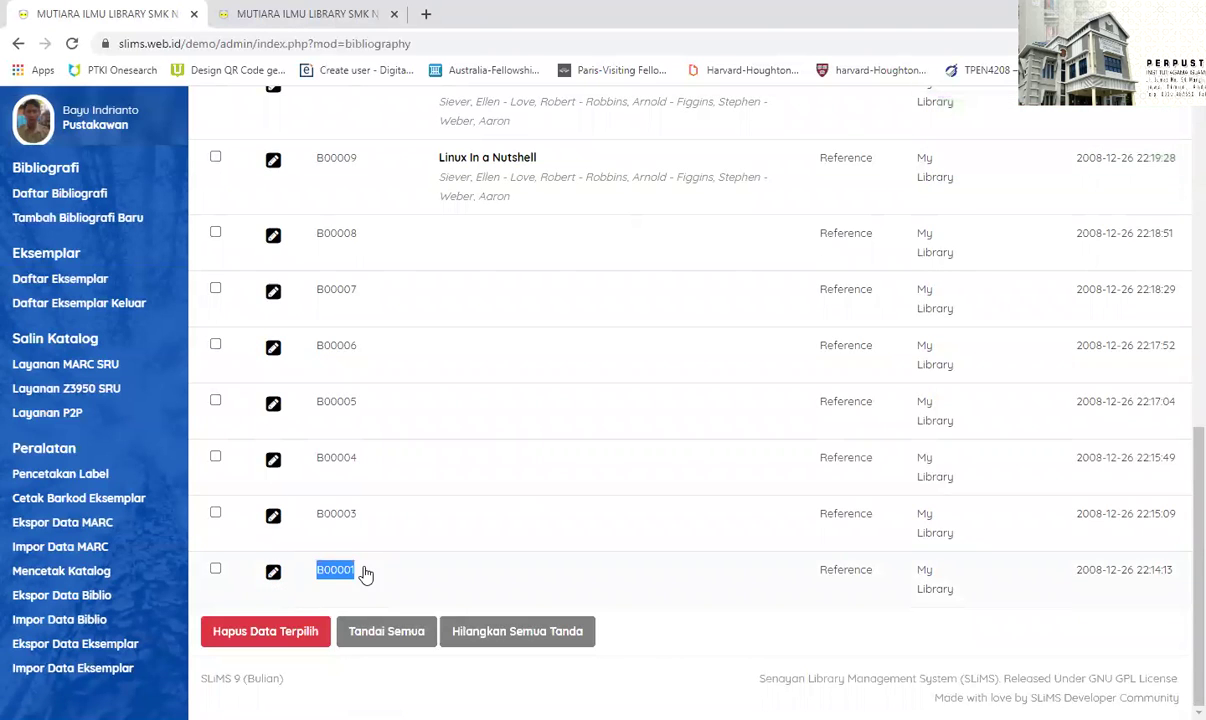
left_click(366, 573)
key("ctrl+Tab")
key("ctrl+v")
left_click(668, 484)
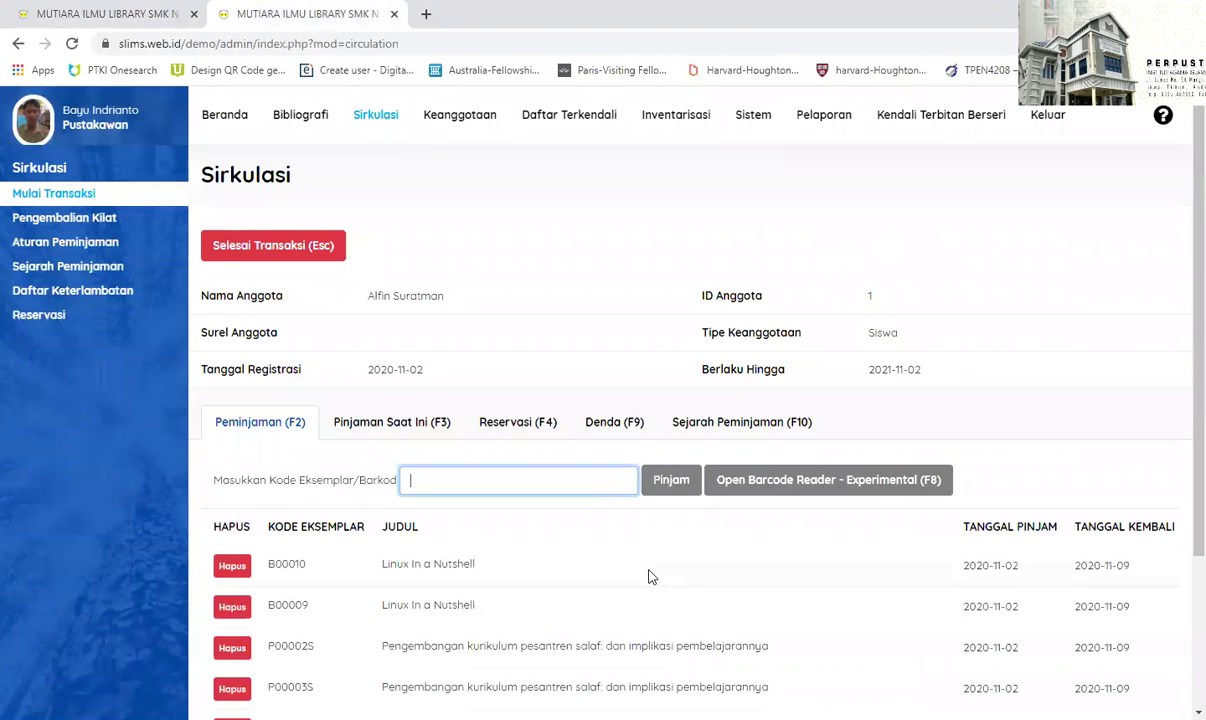
scroll(651, 578, "down", 2)
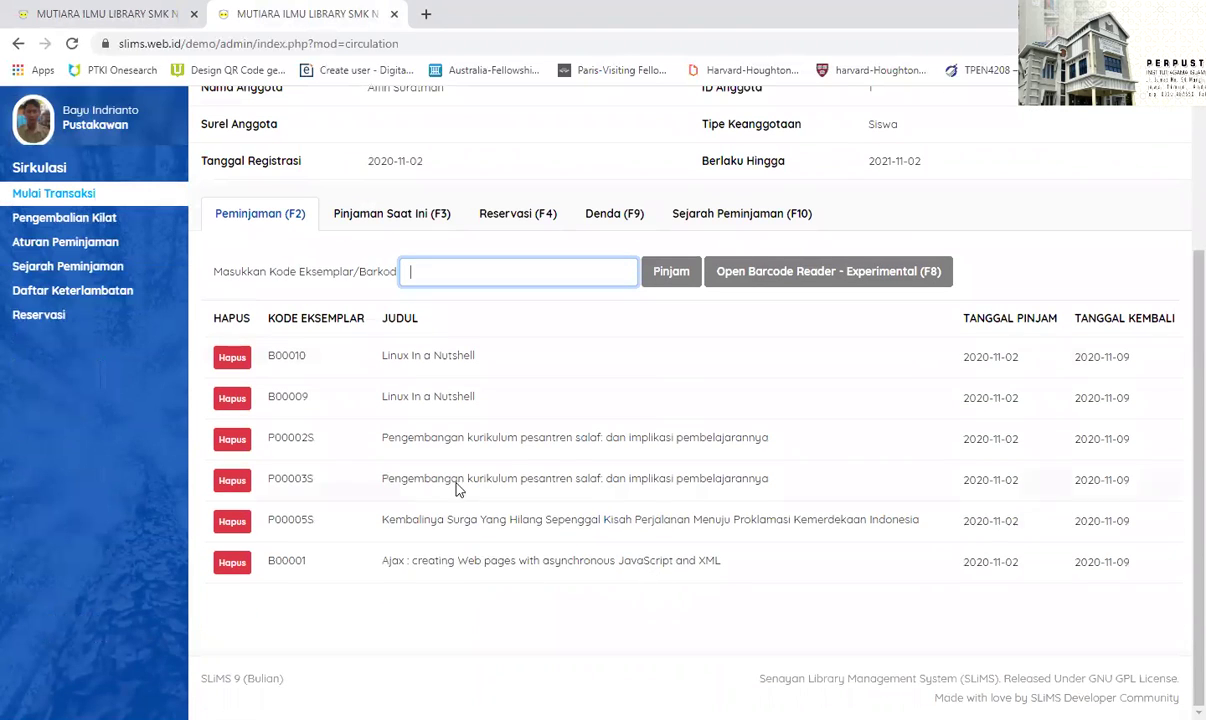
- Copy the item code B00003 from the copy list and try to lend that copy to the same member
left_click(140, 10)
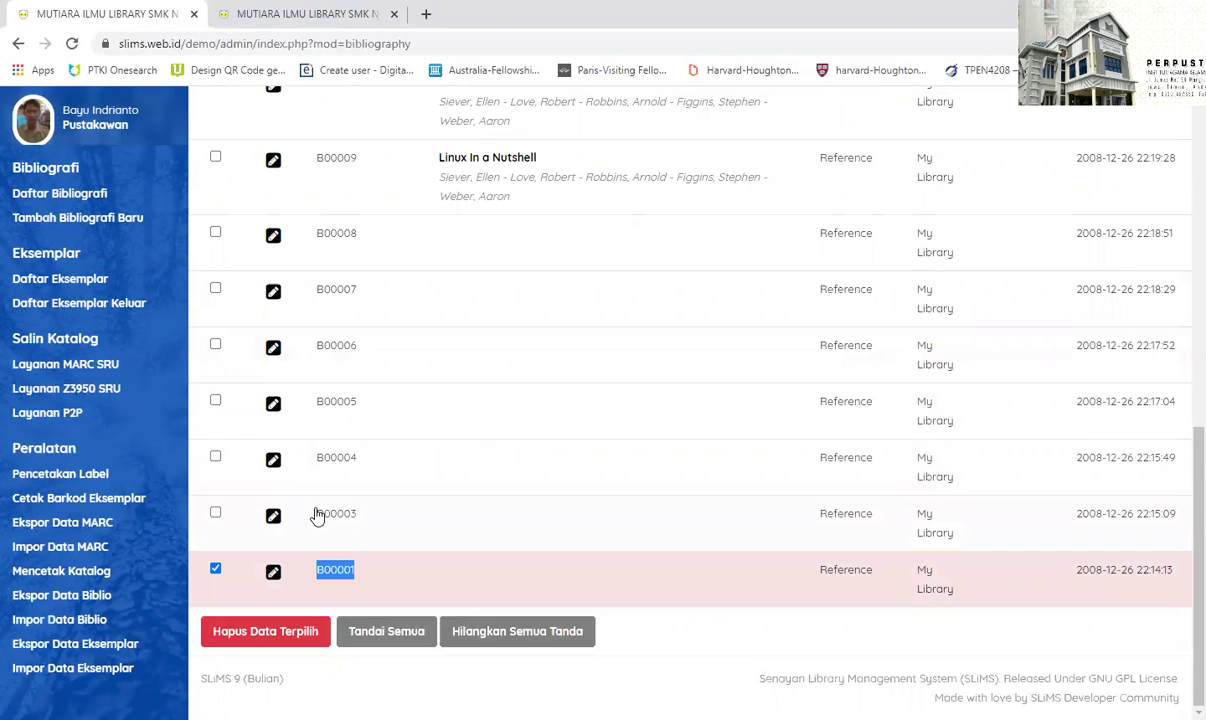
left_click_drag(316, 515, 385, 520)
key("ctrl+c")
key("ctrl+Tab")
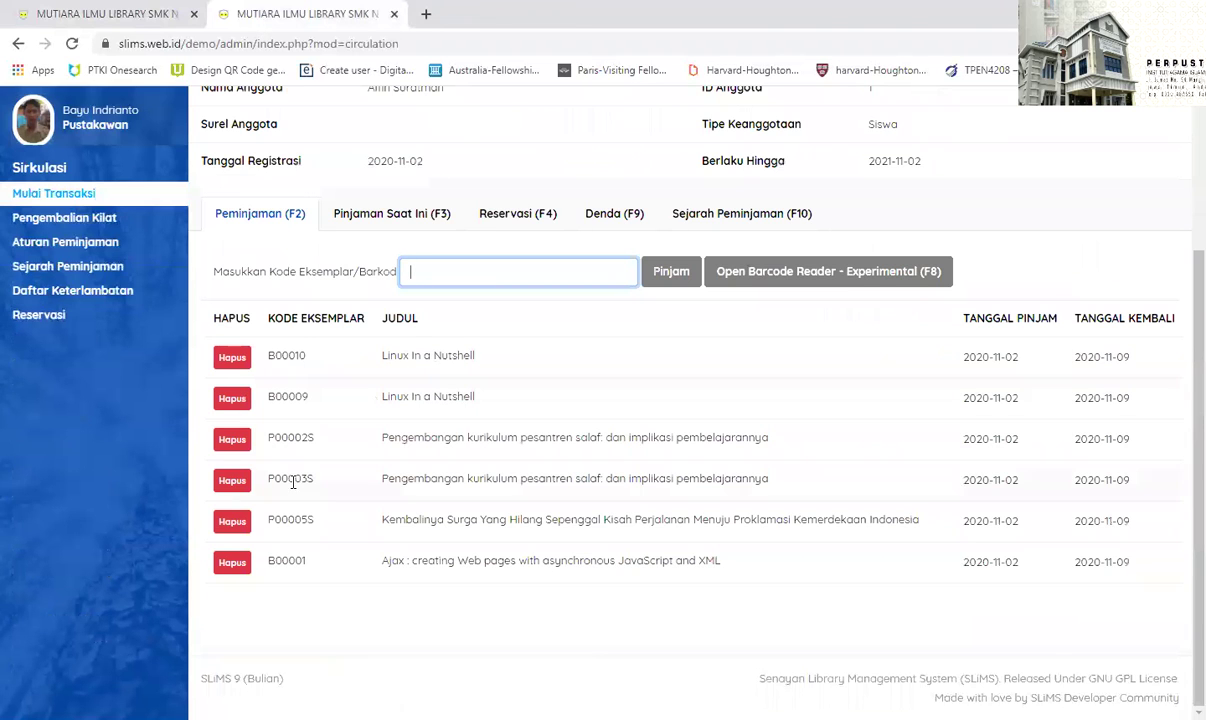
left_click(350, 218)
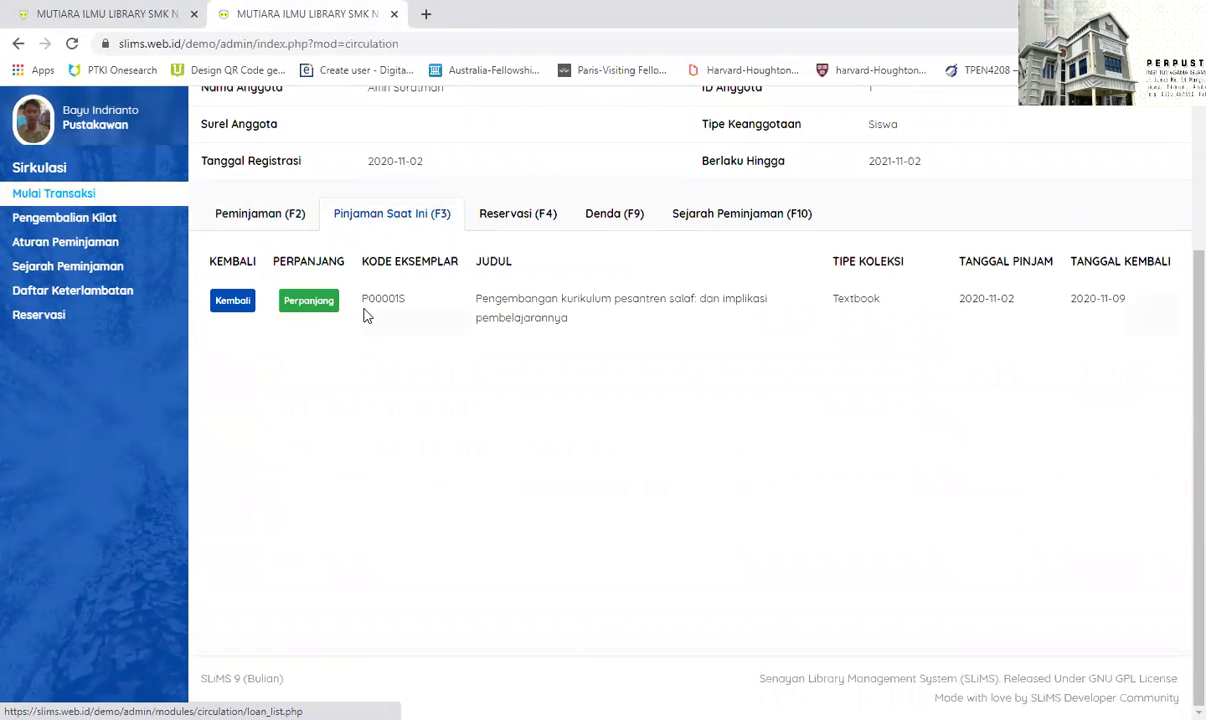
left_click(272, 222)
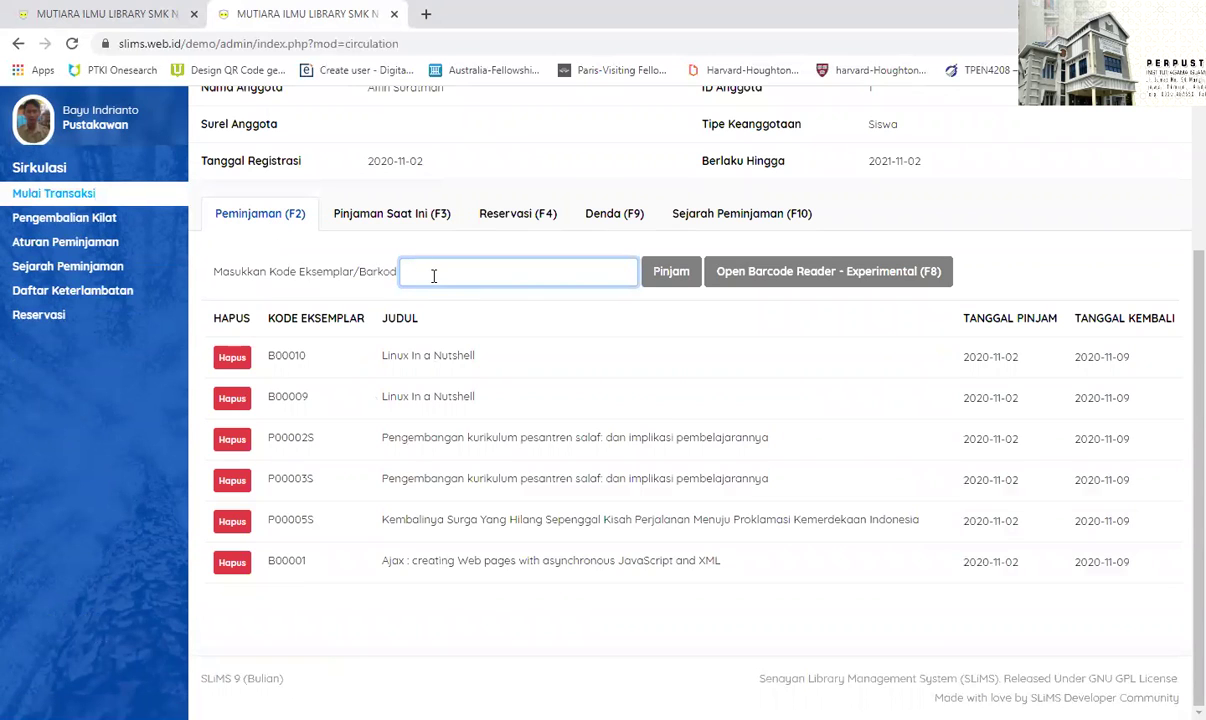
key("ctrl+v")
scroll(732, 407, "up", 3)
left_click(671, 483)
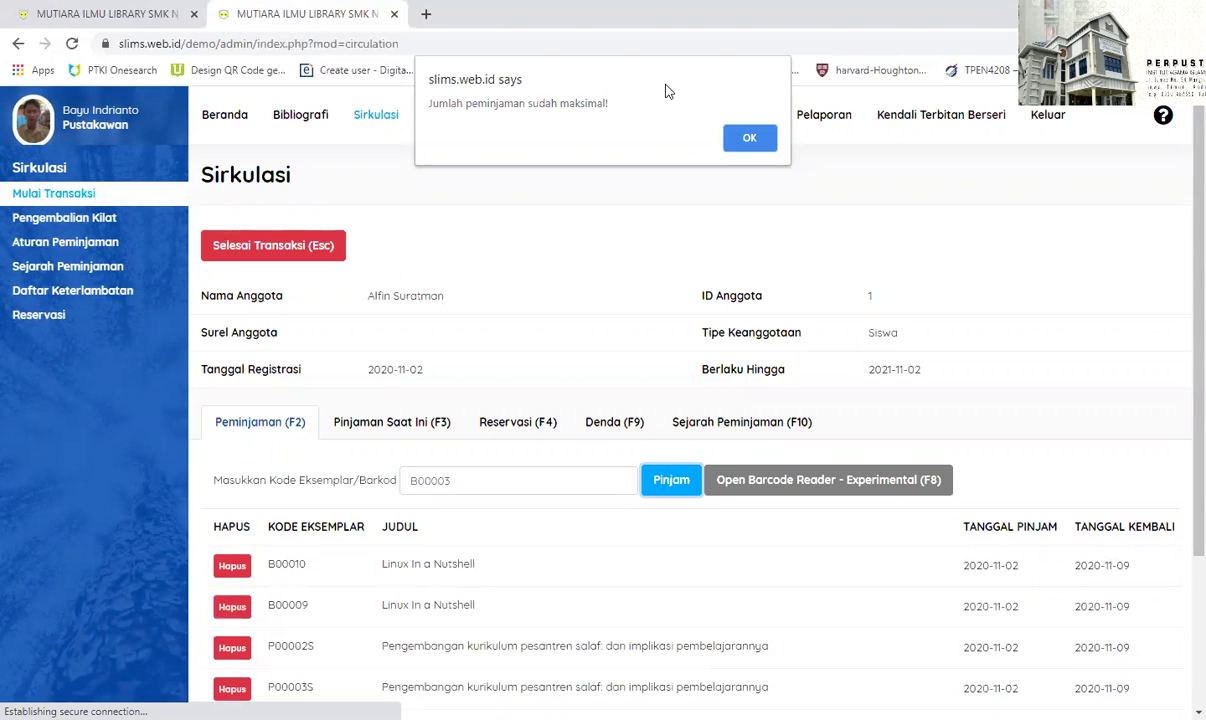
left_click(750, 138)
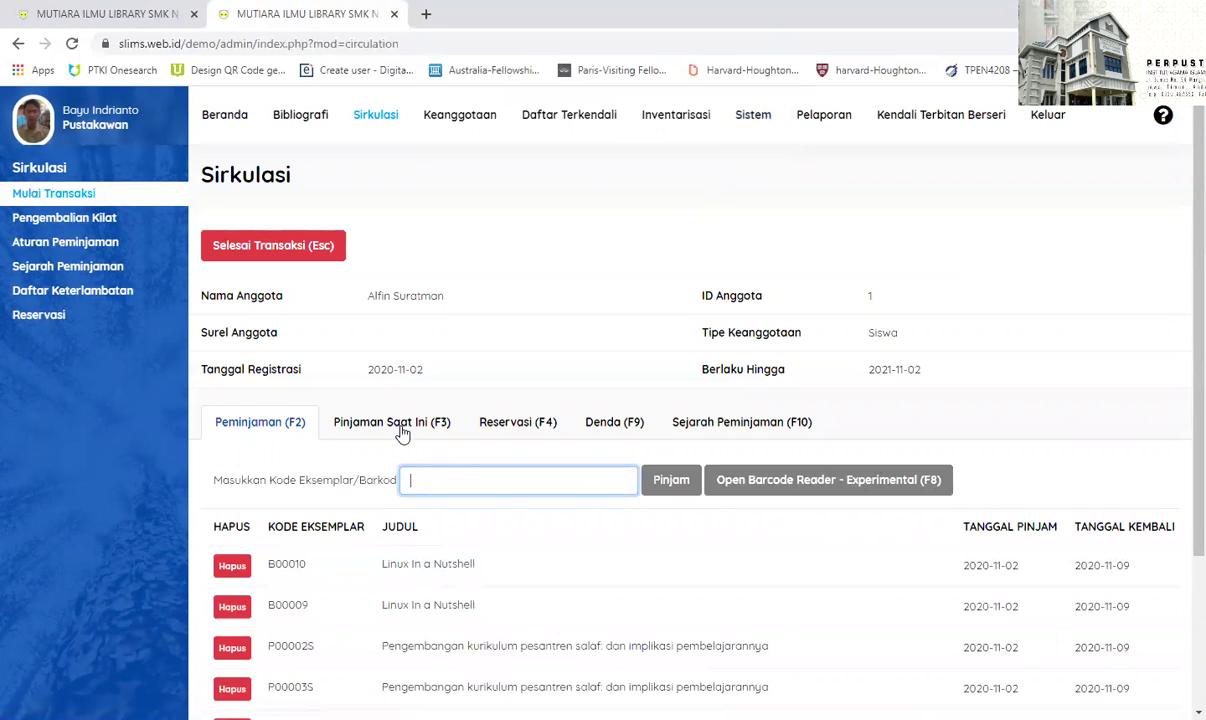
- Finish the member's loan transaction and confirm closing it
scroll(425, 290, "down", 2)
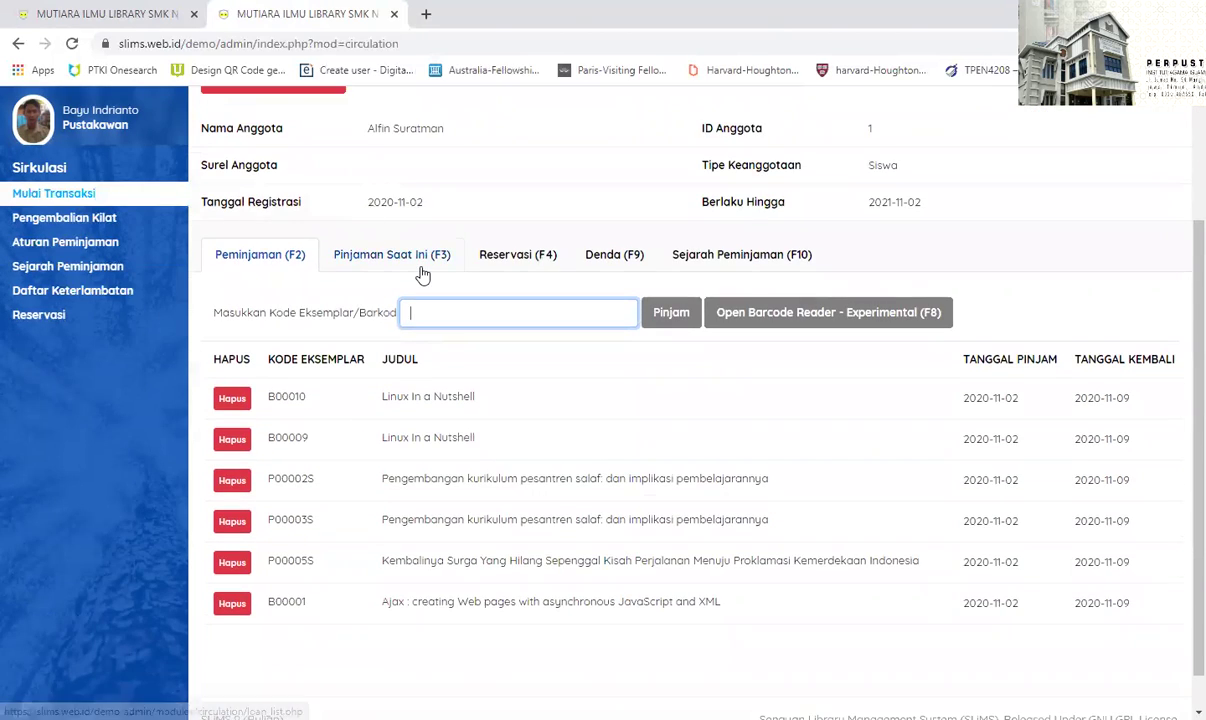
scroll(305, 265, "up", 2)
left_click(295, 250)
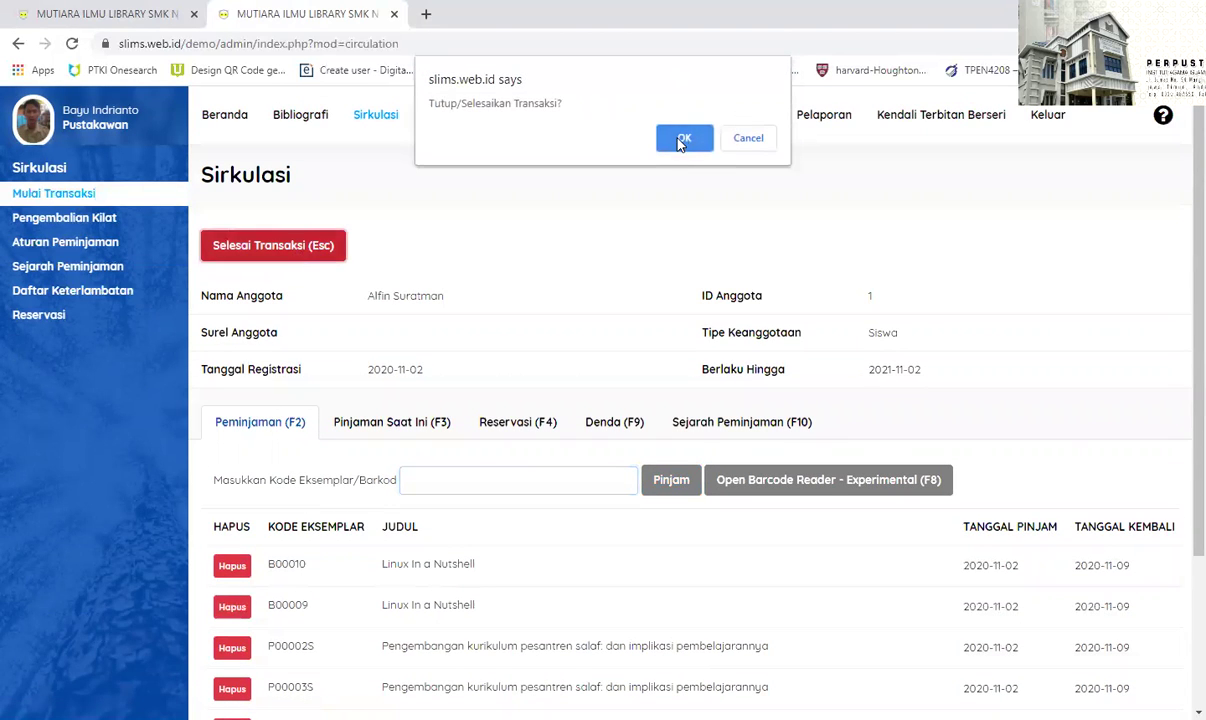
left_click(681, 140)
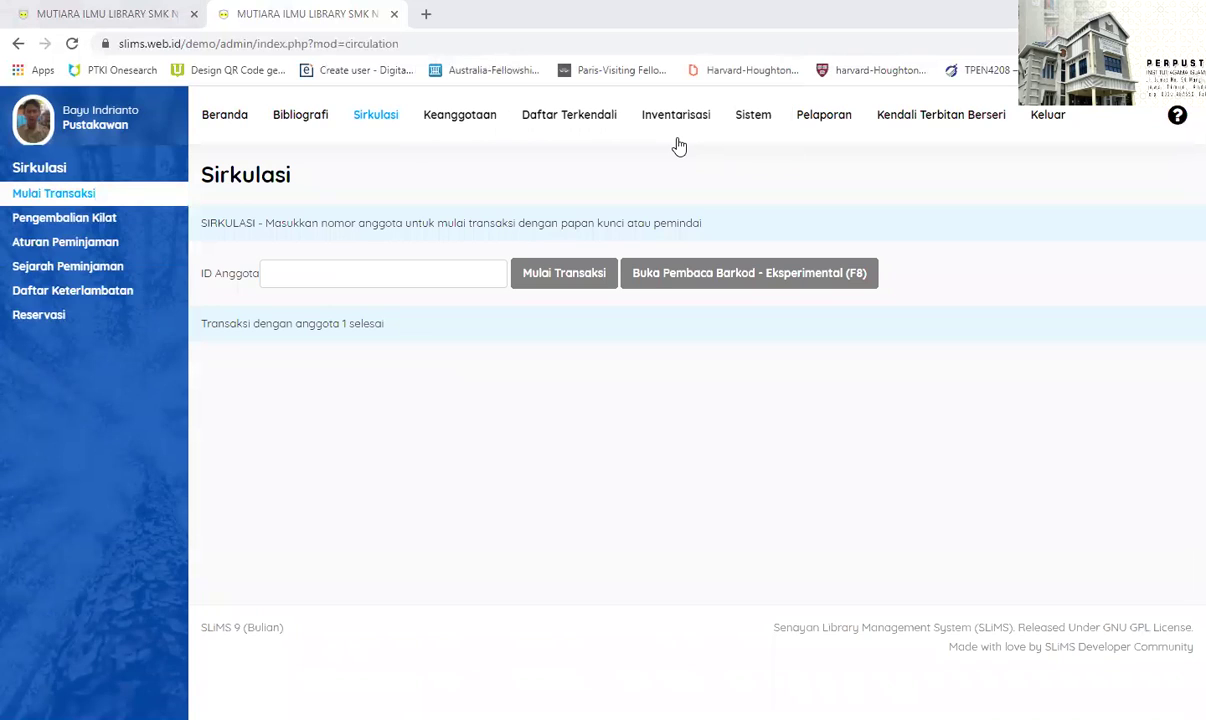
- Open the loan history and examine the member's borrowed copies, loan and return dates, and loan status
left_click(97, 268)
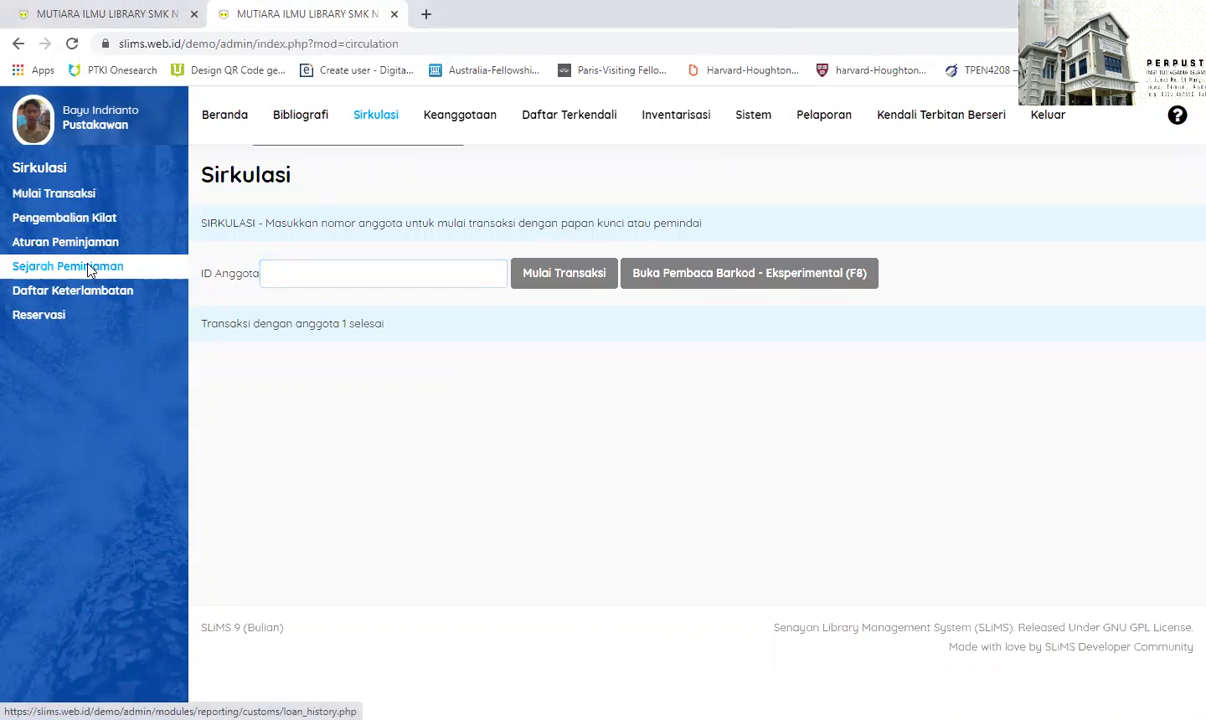
scroll(643, 490, "down", 2)
scroll(450, 390, "down", 1)
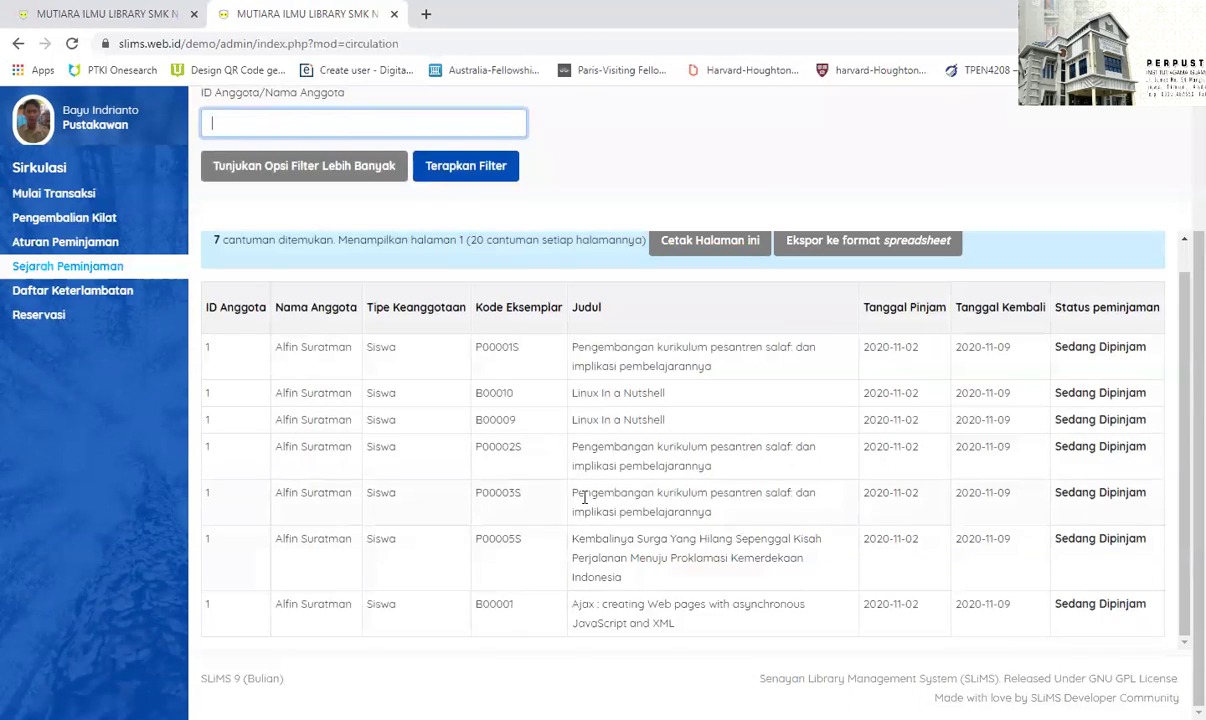
scroll(584, 497, "up", 3)
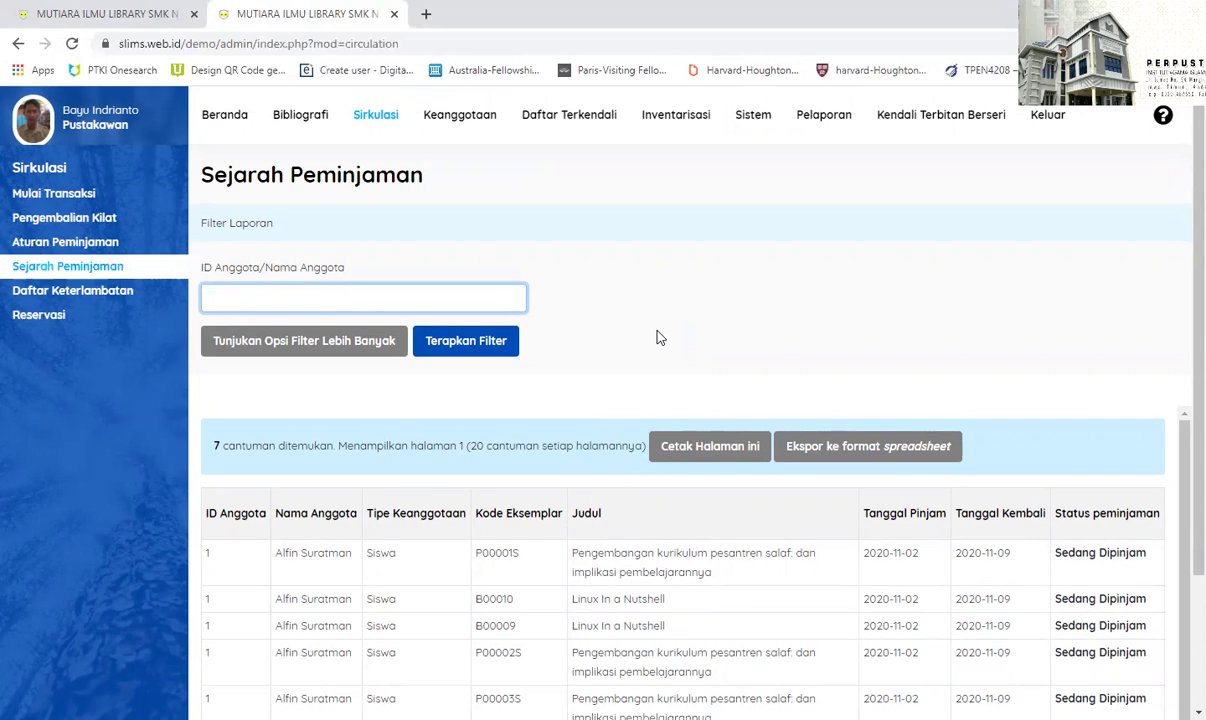
scroll(650, 290, "down", 2)
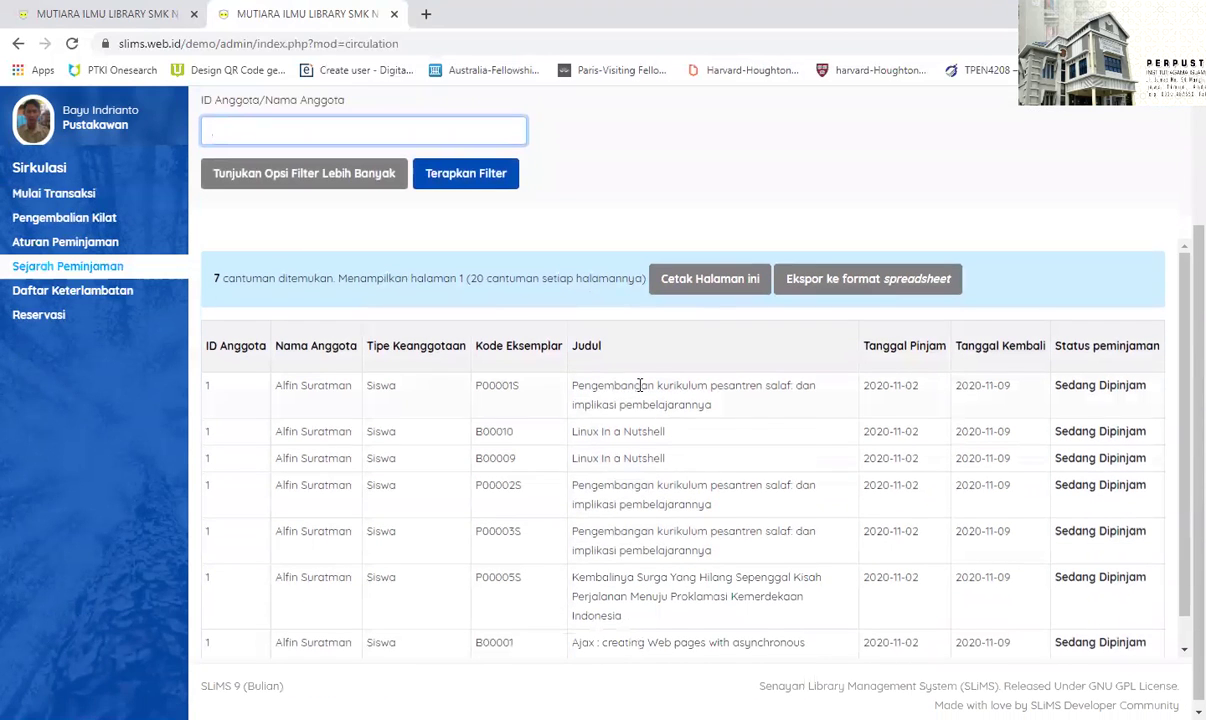
scroll(518, 308, "up", 2)
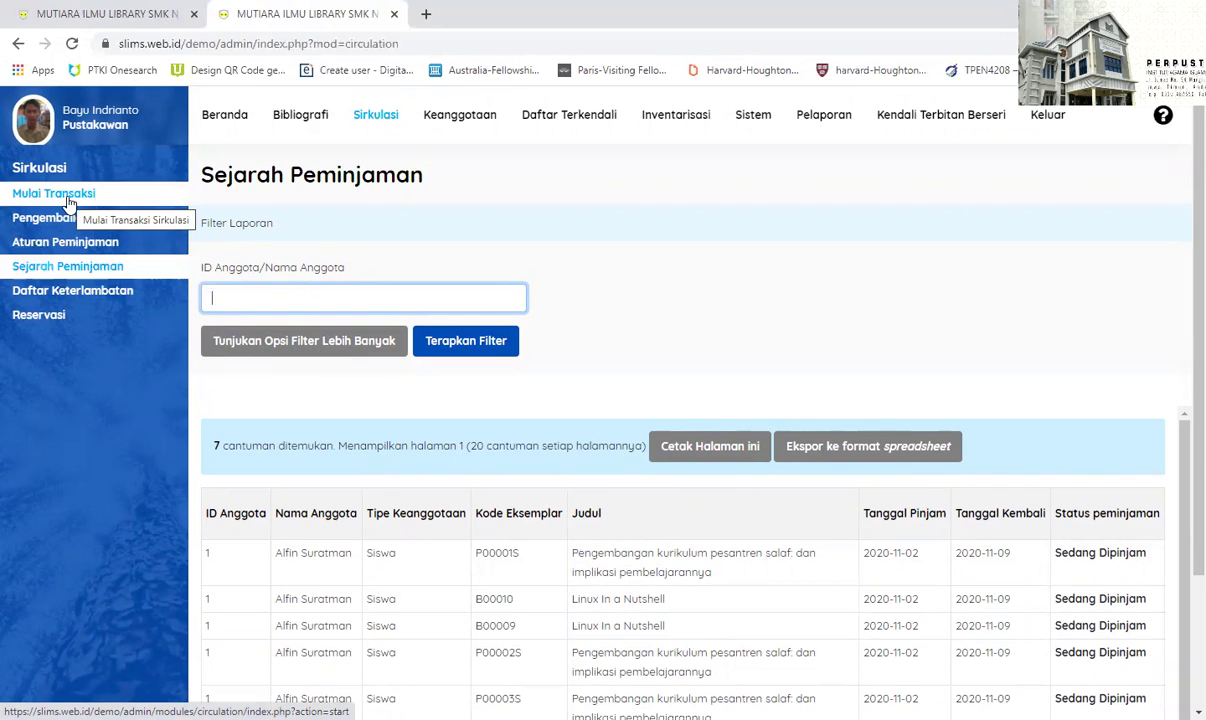
scroll(430, 479, "down", 1)
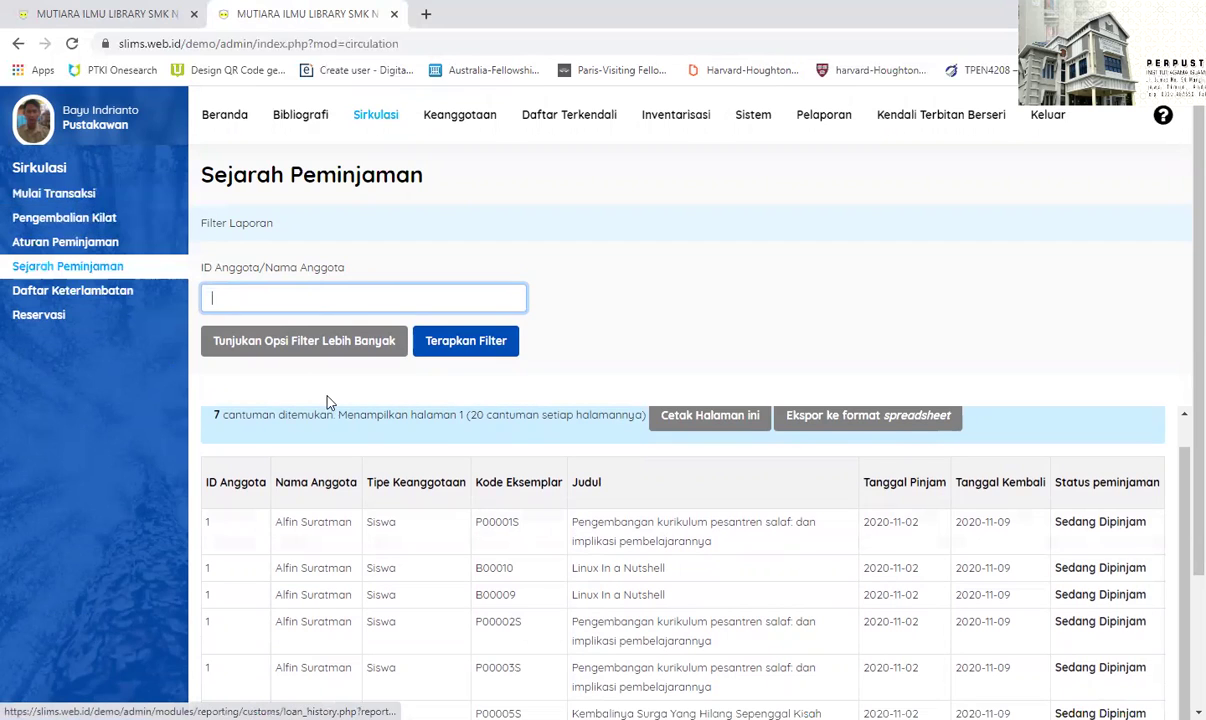
- Start a new circulation transaction with the Siswa member's ID and review the member's current loans
left_click(47, 197)
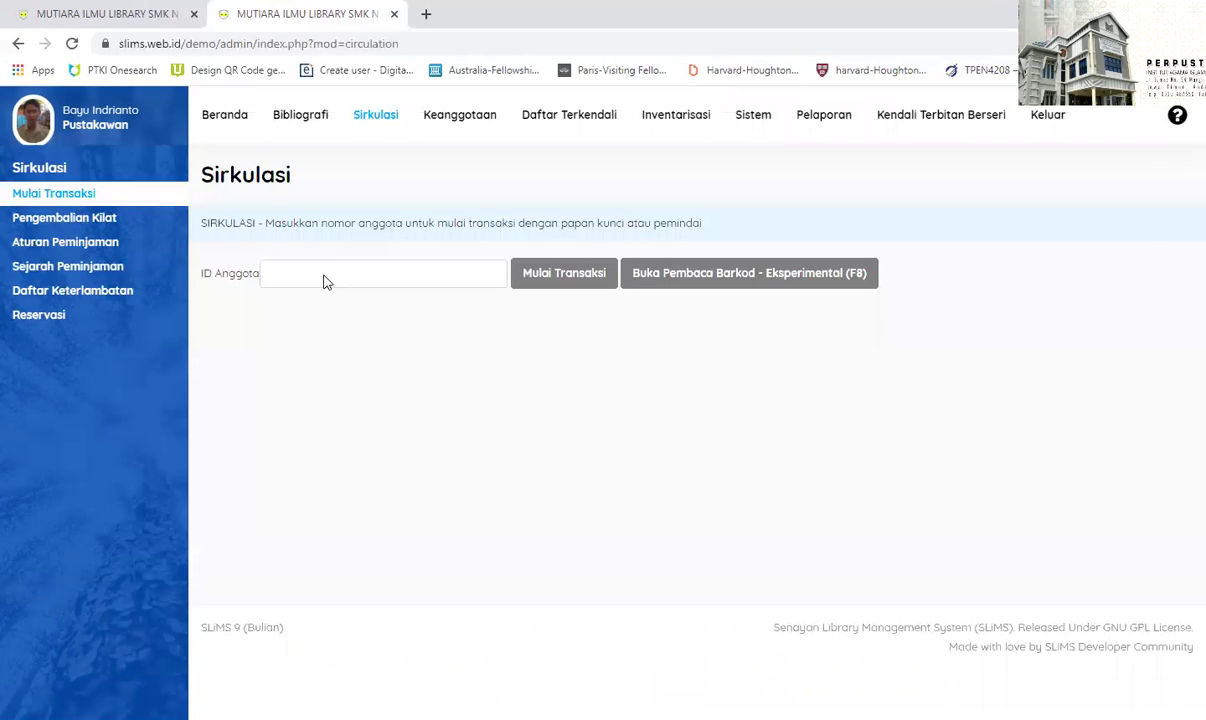
left_click(293, 268)
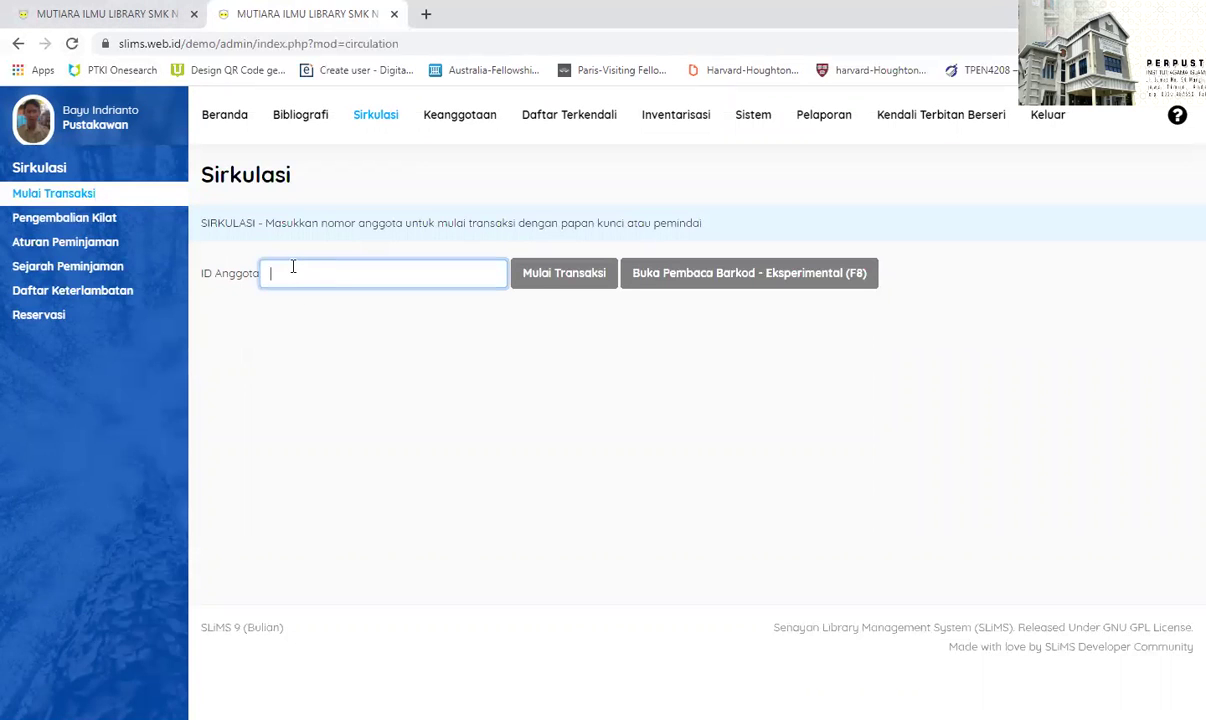
type("1")
left_click(563, 286)
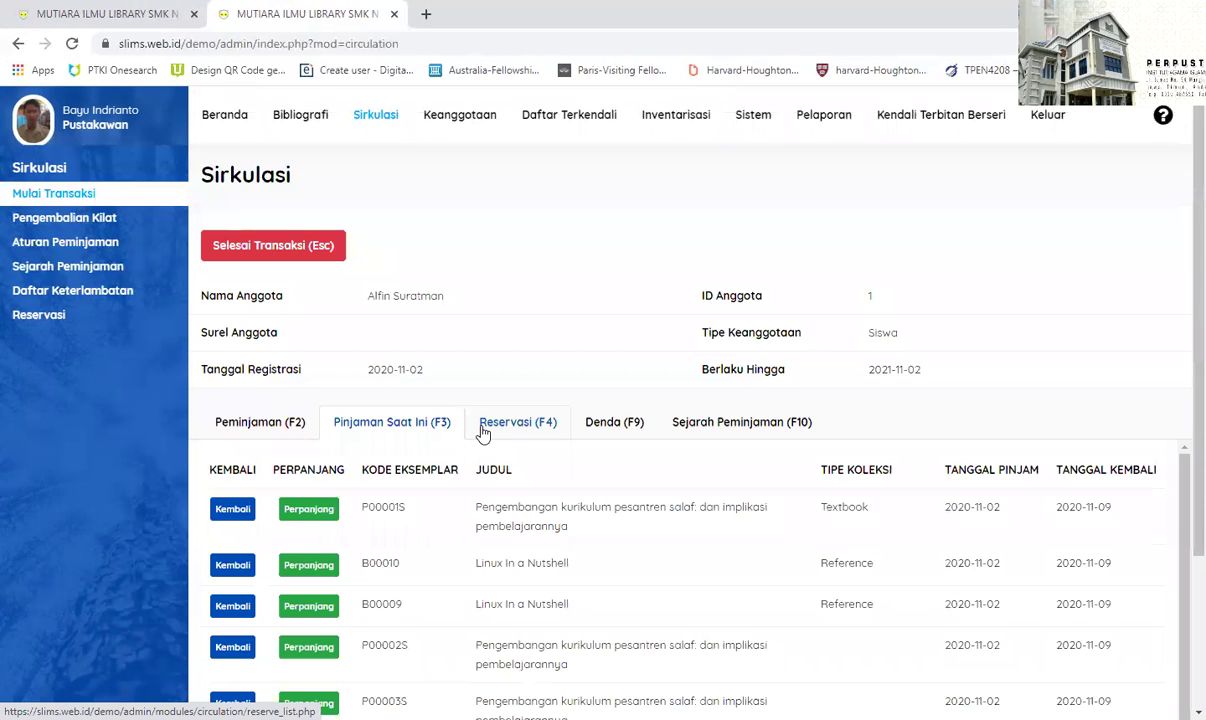
scroll(504, 491, "down", 1)
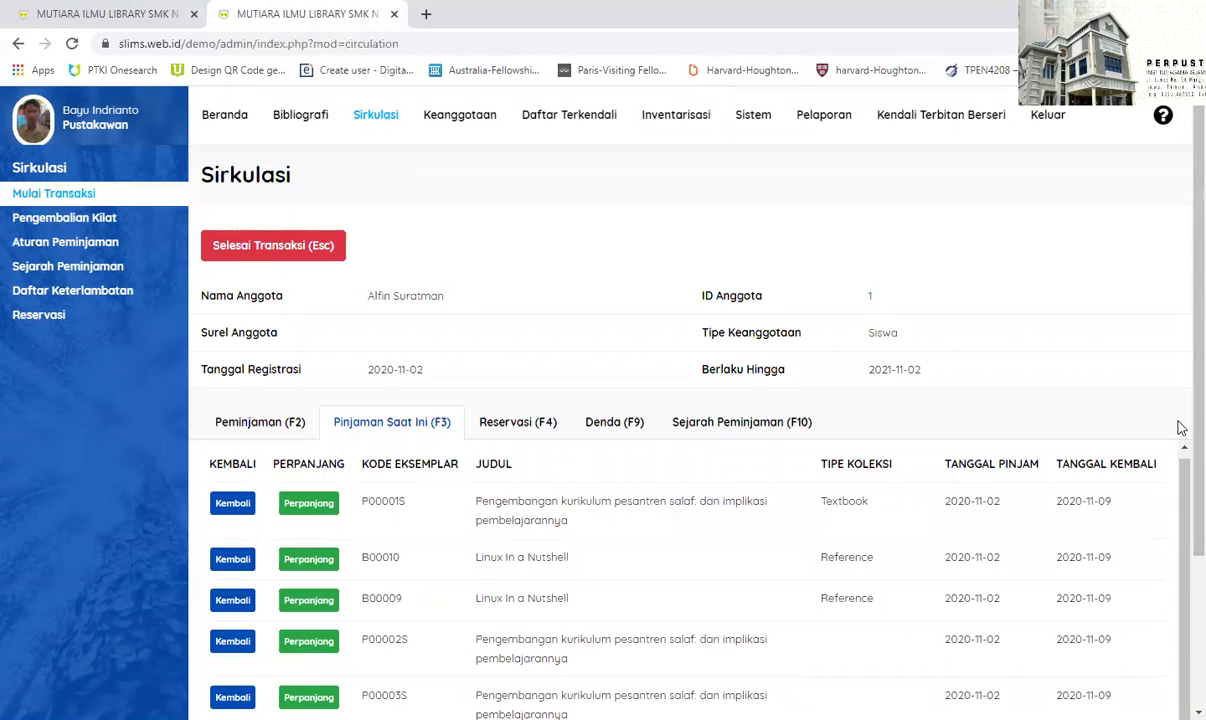
scroll(1178, 300, "down", 2)
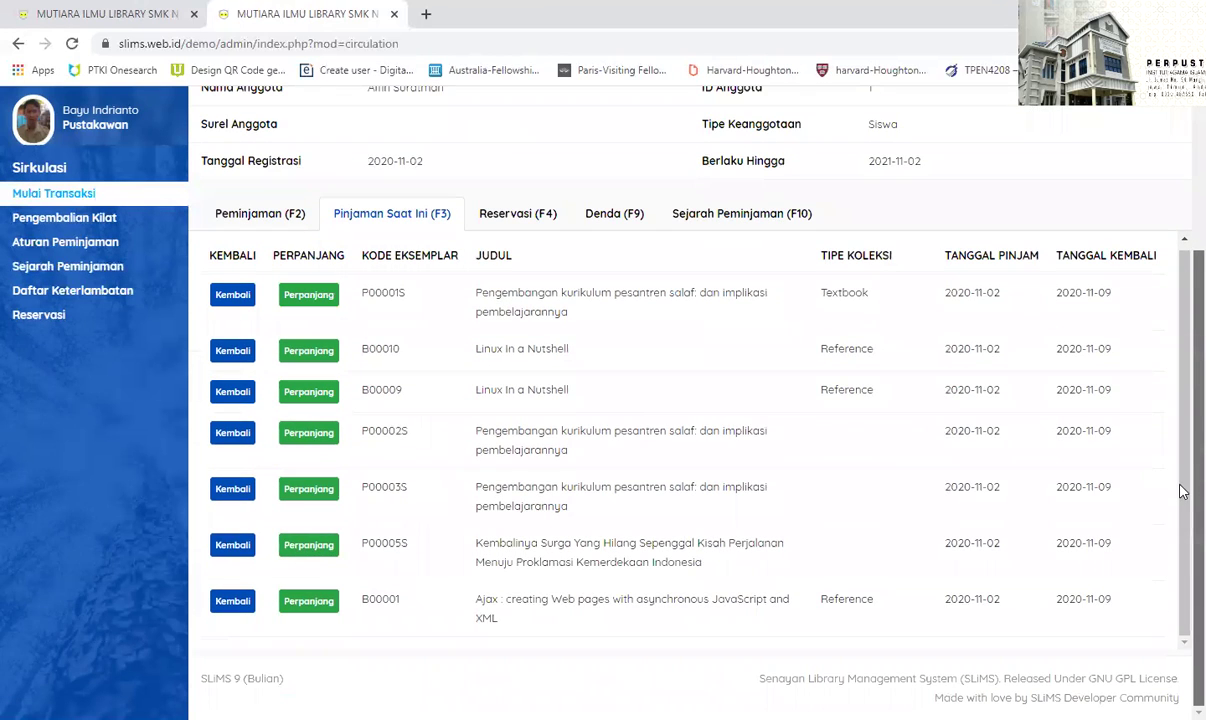
scroll(578, 420, "up", 1)
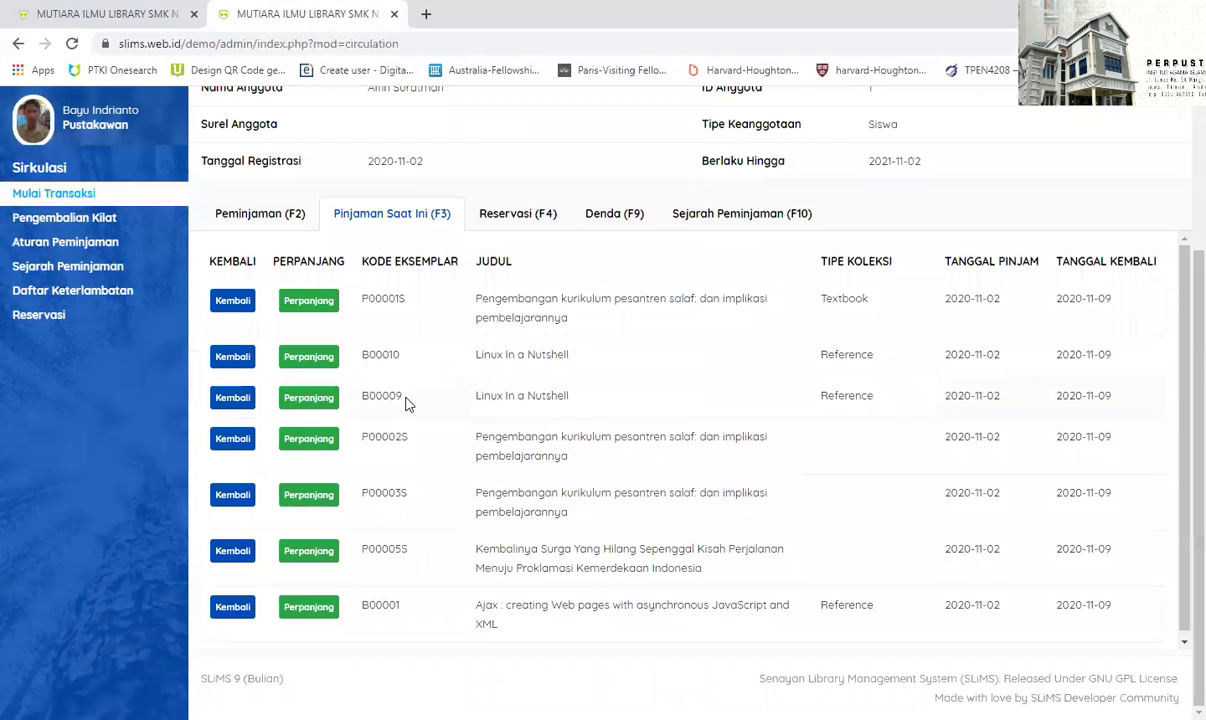
- Return the copies P00001S, B00010 and B00009 from the member's current loans, confirming each return
left_click(235, 301)
left_click(686, 142)
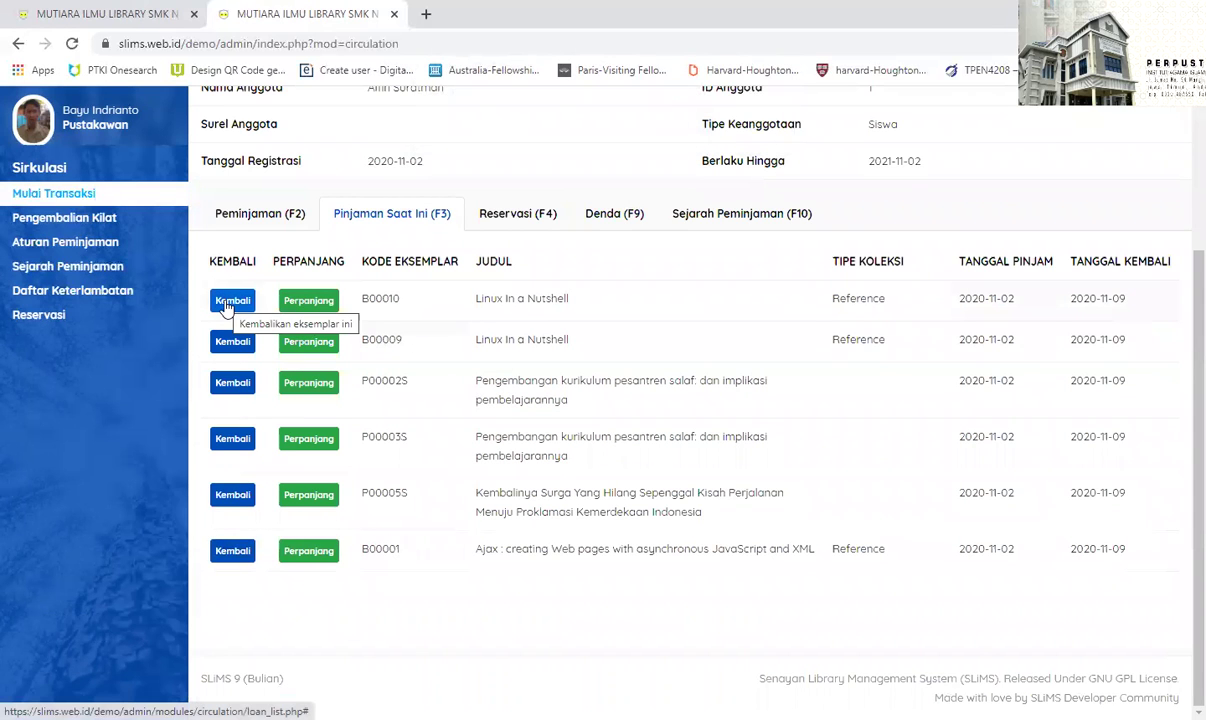
left_click(227, 304)
left_click(686, 138)
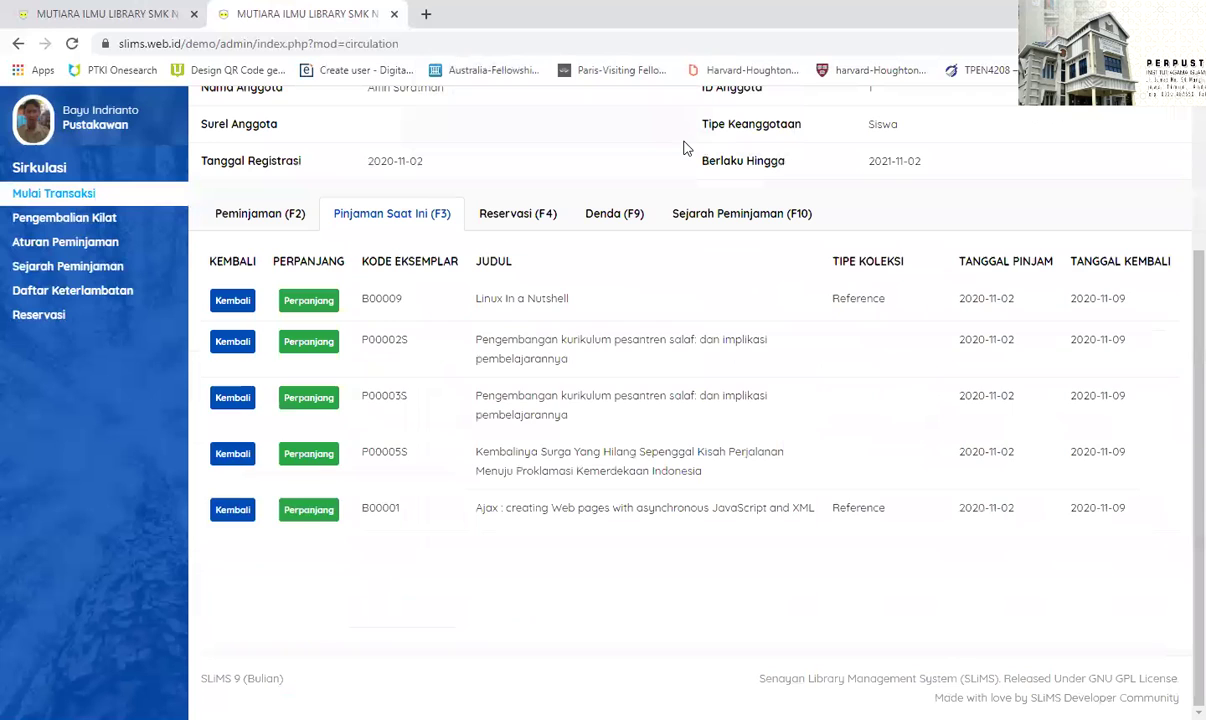
left_click(225, 301)
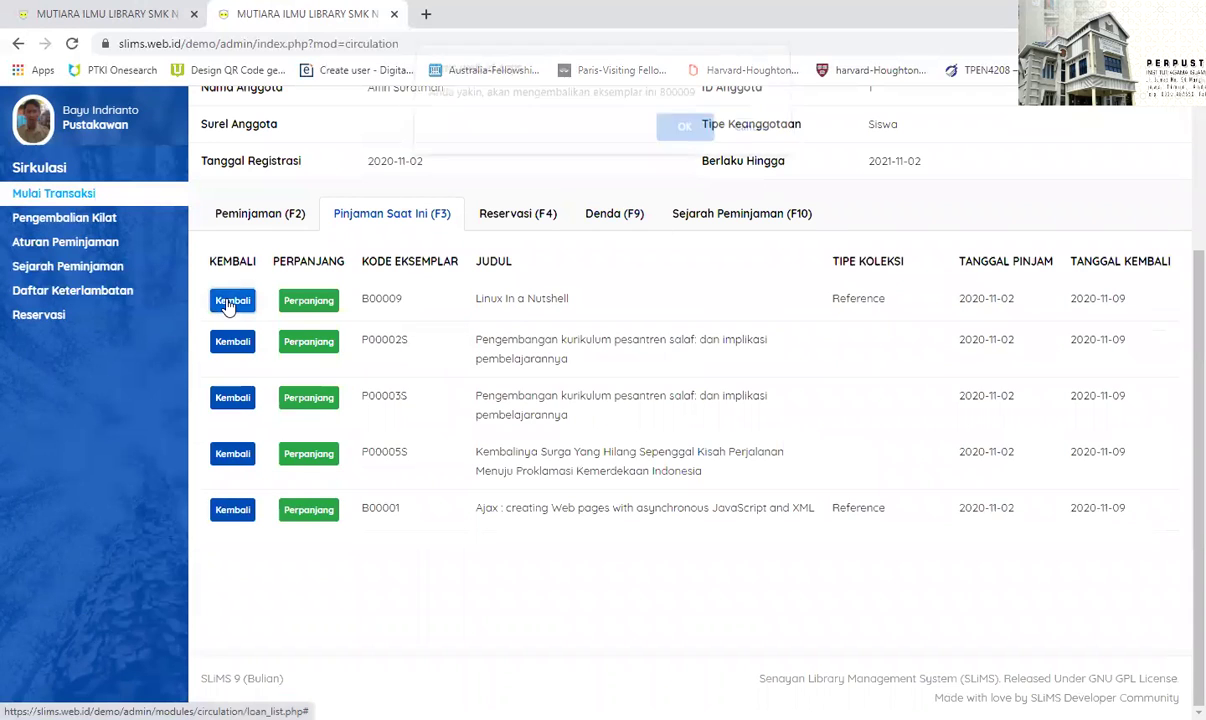
left_click(662, 138)
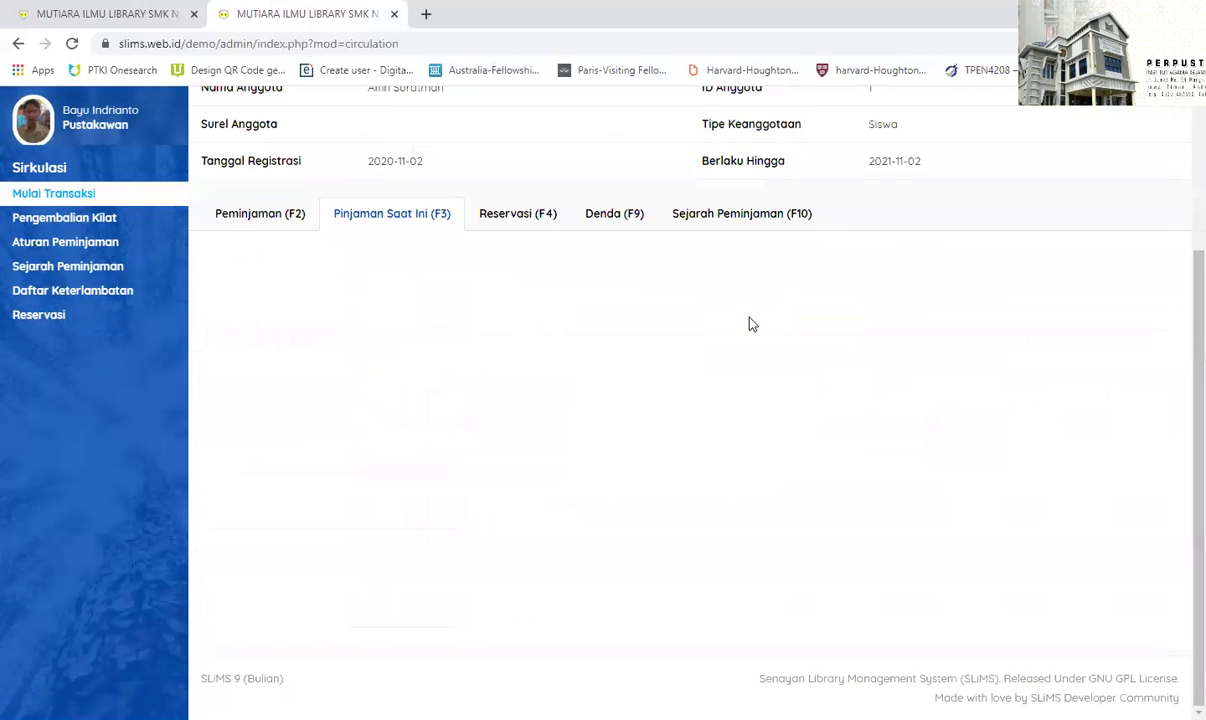
- Finish the member's return transaction and open the loan history to check the loan status of the copies
scroll(752, 323, "up", 3)
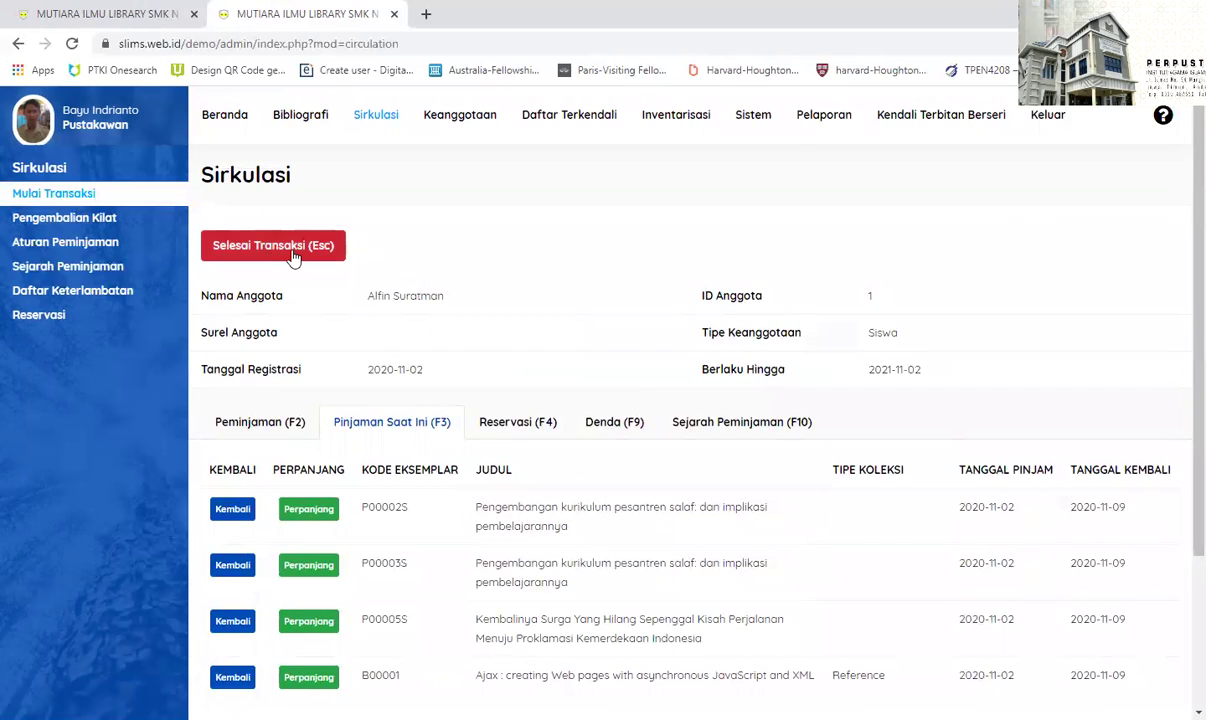
left_click(293, 256)
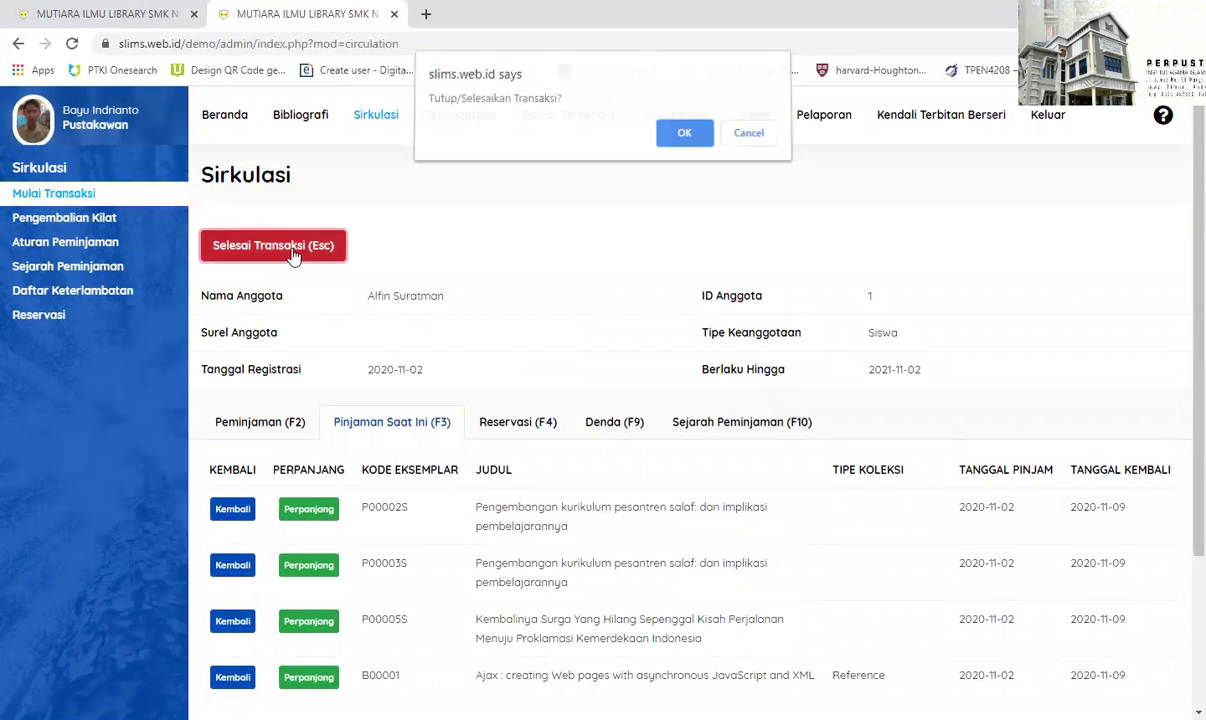
left_click(688, 141)
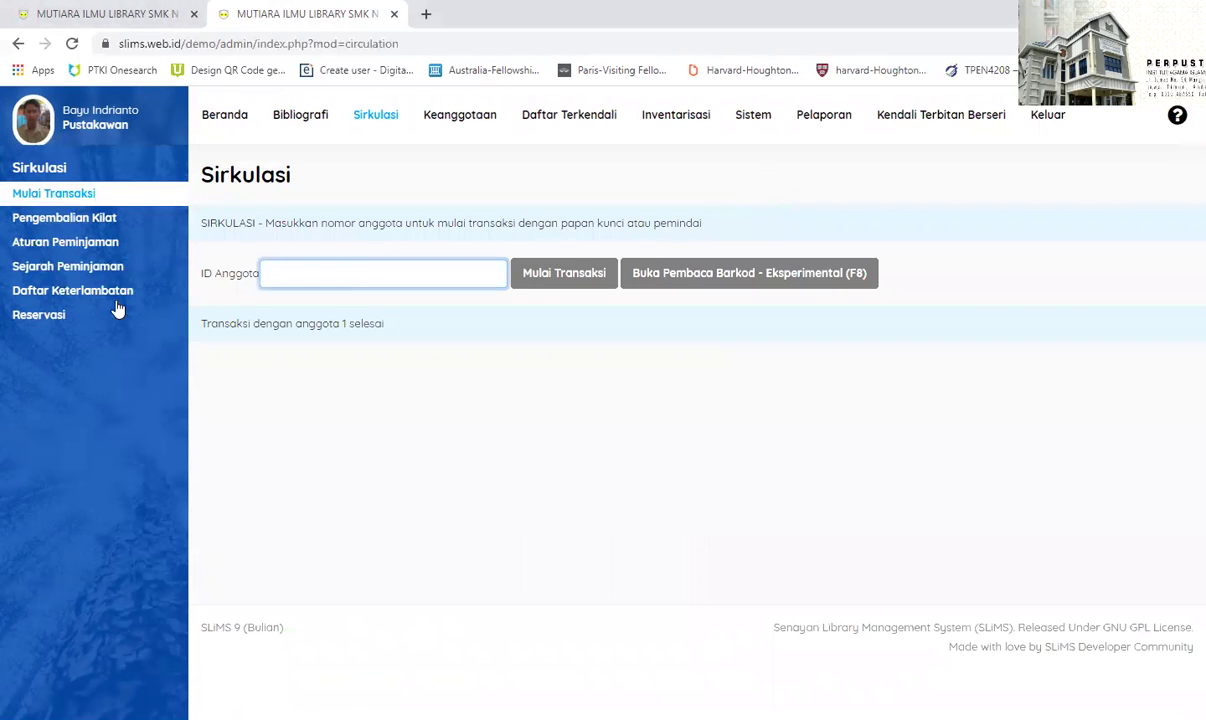
left_click(75, 264)
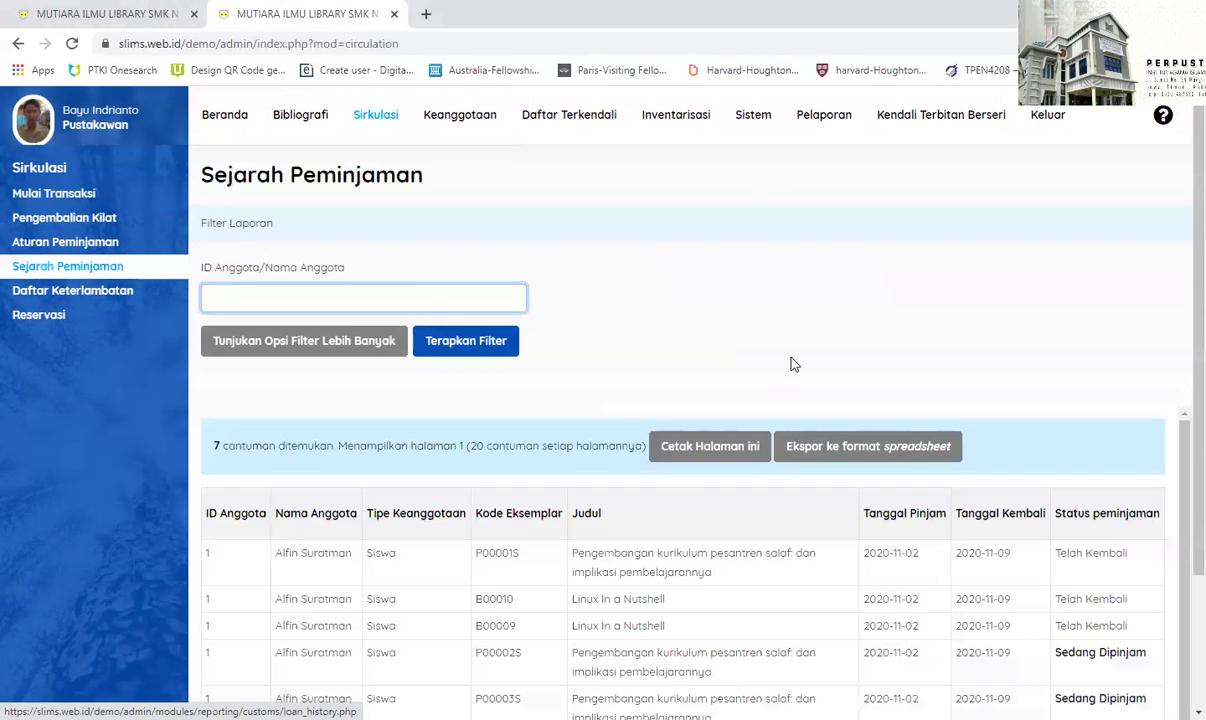
- Pick the still-borrowed copy P00002S from the loan history and return it through quick return (Pengembalian Kilat)
scroll(1131, 500, "down", 2)
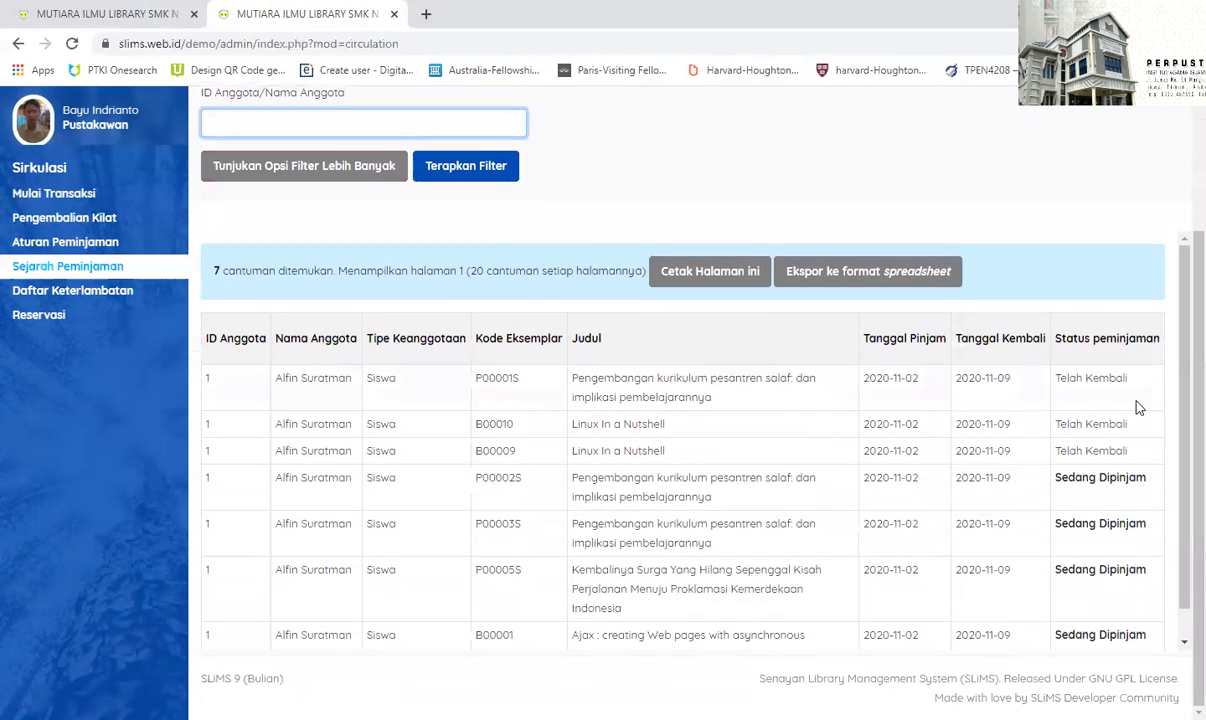
scroll(1138, 407, "down", 1)
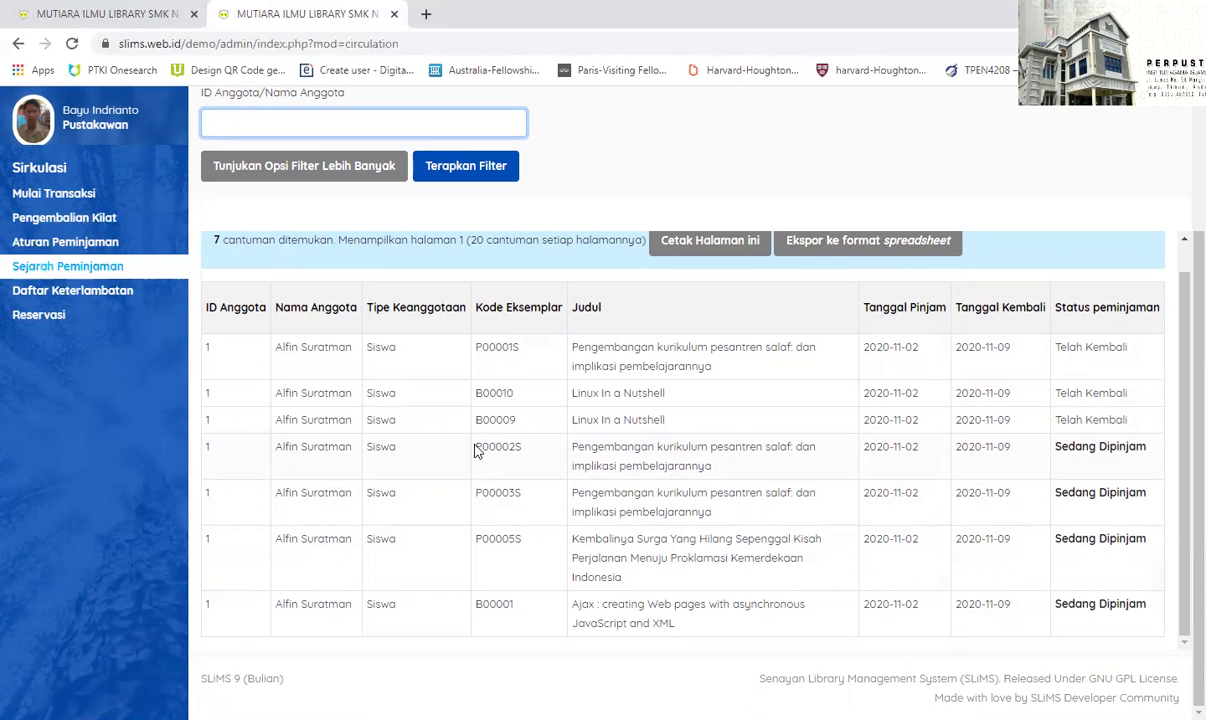
left_click_drag(477, 446, 529, 461)
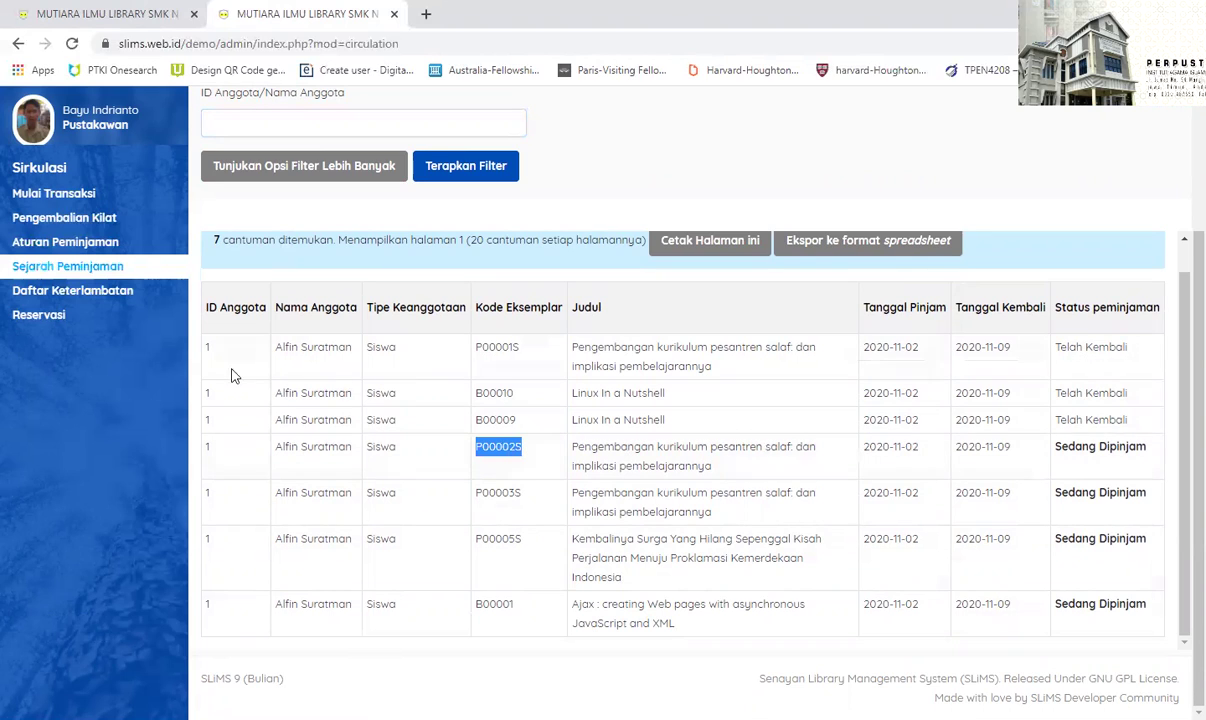
key("ctrl+Tab")
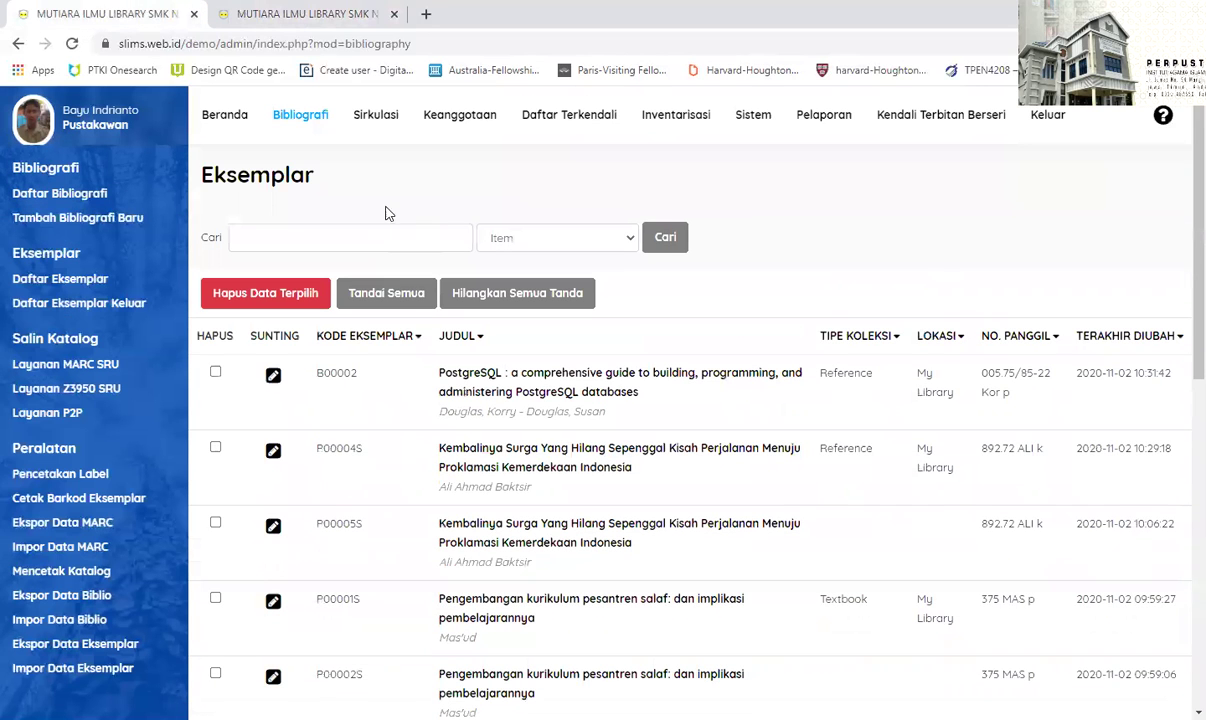
left_click(378, 115)
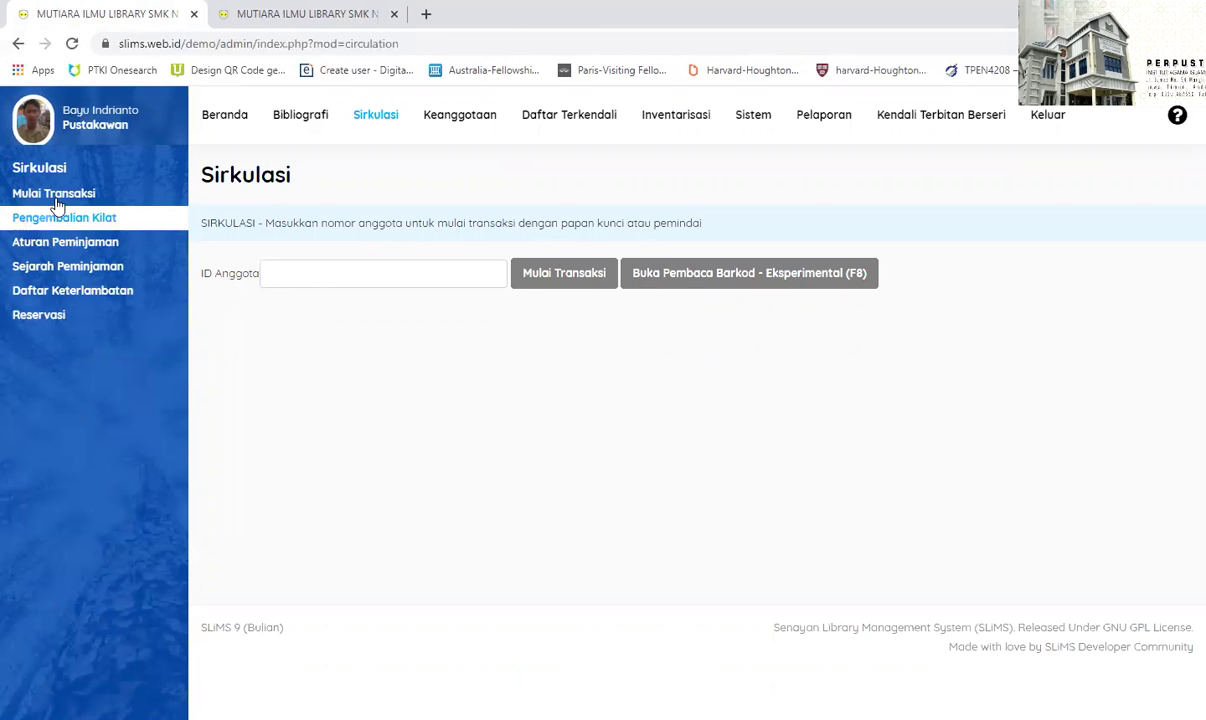
left_click(20, 214)
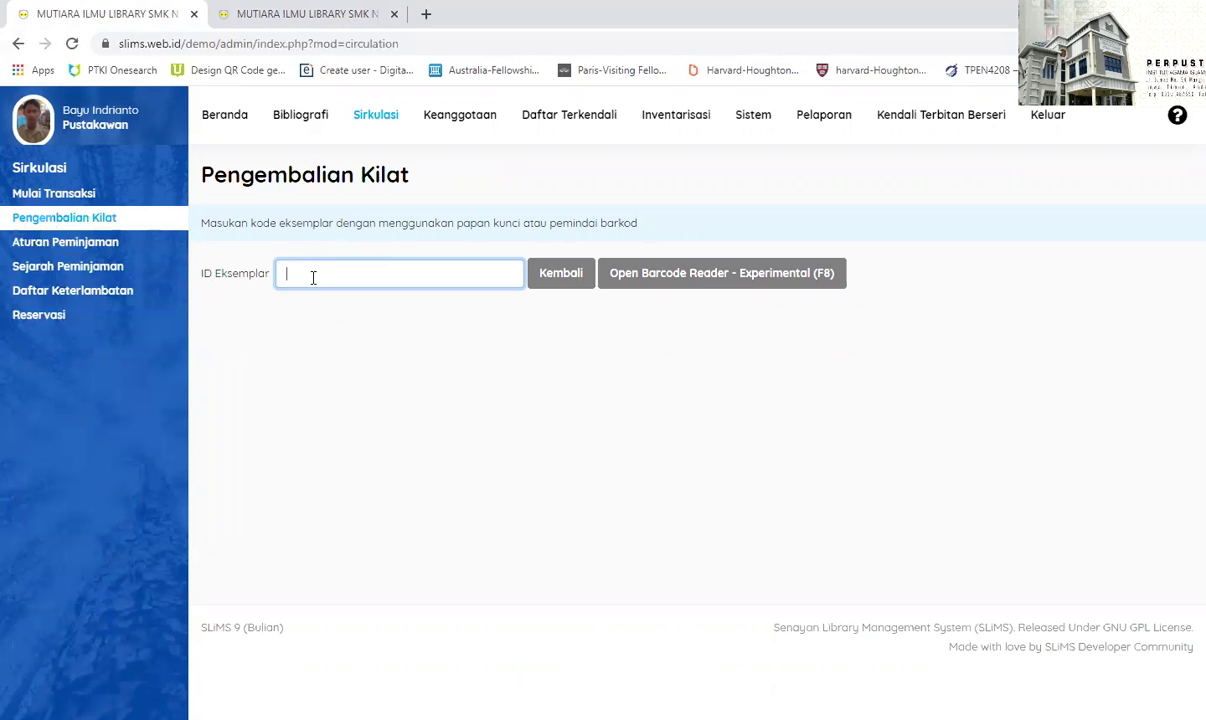
type("P00002S")
left_click(561, 277)
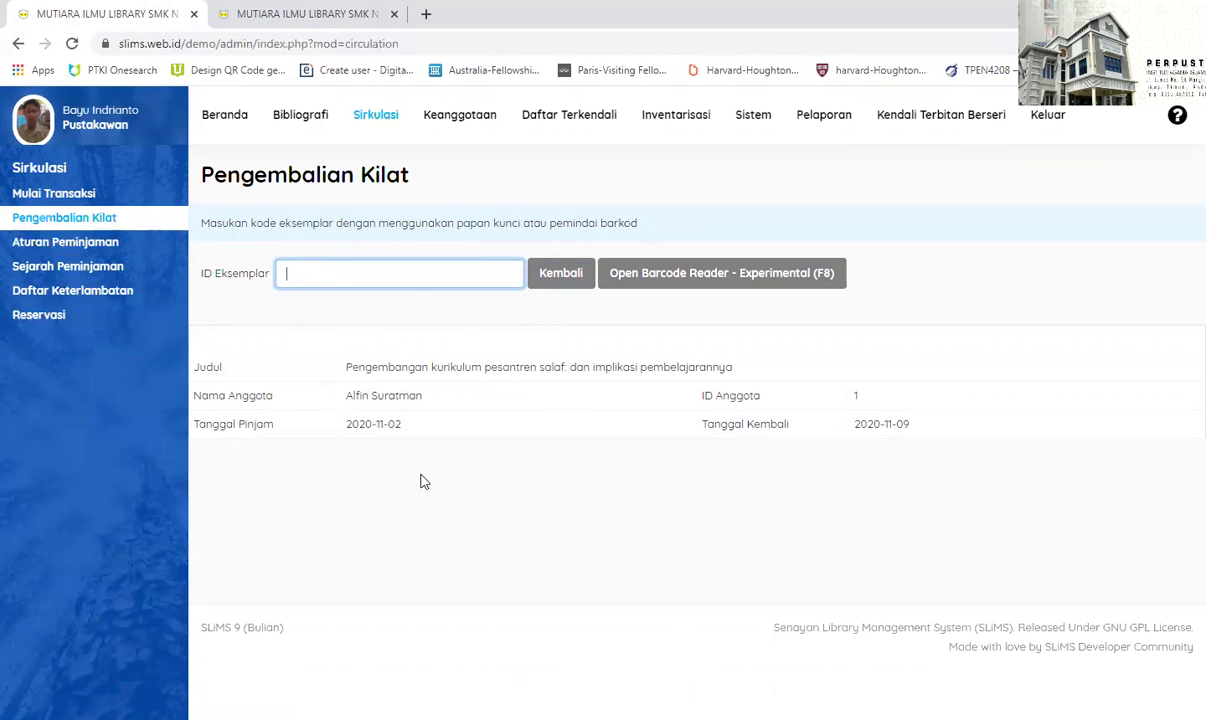
- Copy the code P00003S from the loan history and return that copy through quick return
left_click(320, 16)
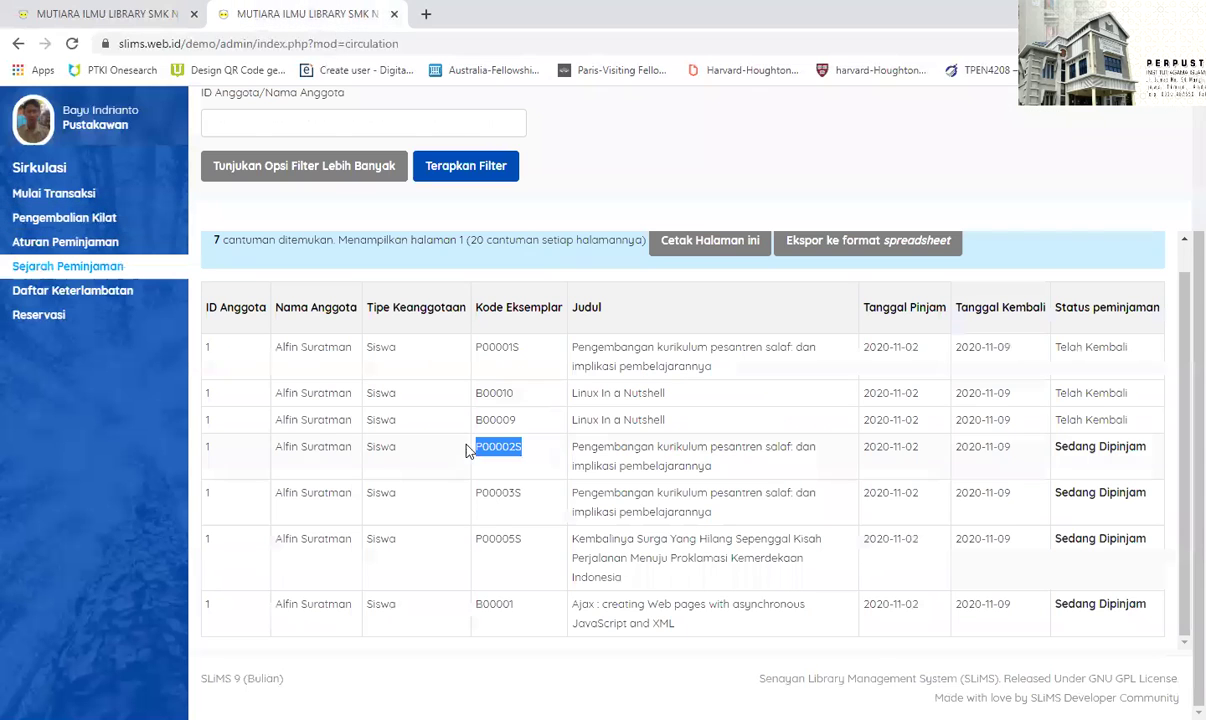
double_click(484, 493)
key("ctrl+c")
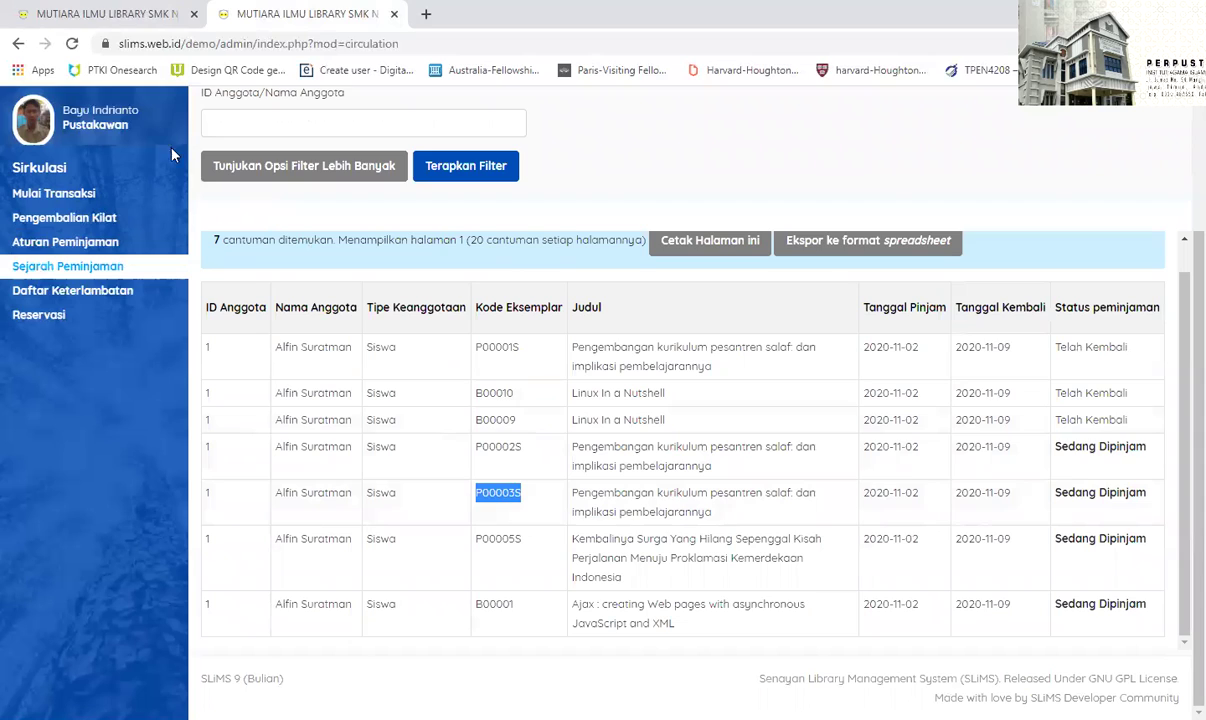
left_click(103, 13)
key("ctrl+v")
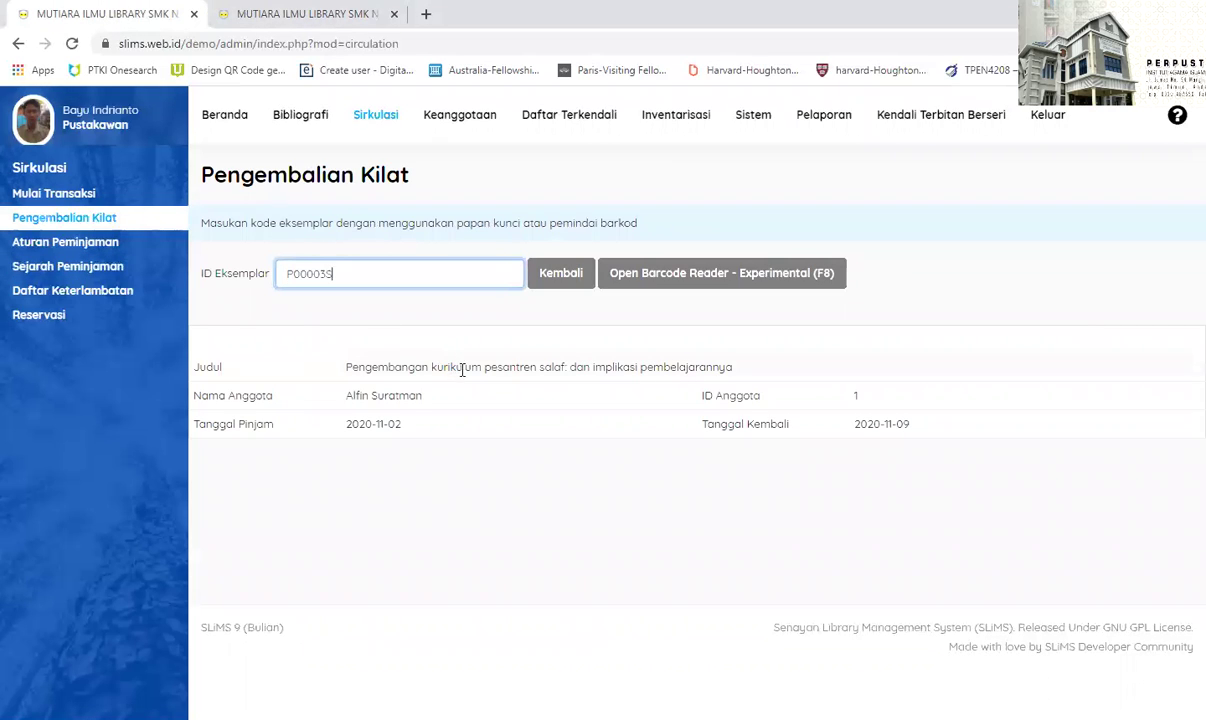
left_click(560, 283)
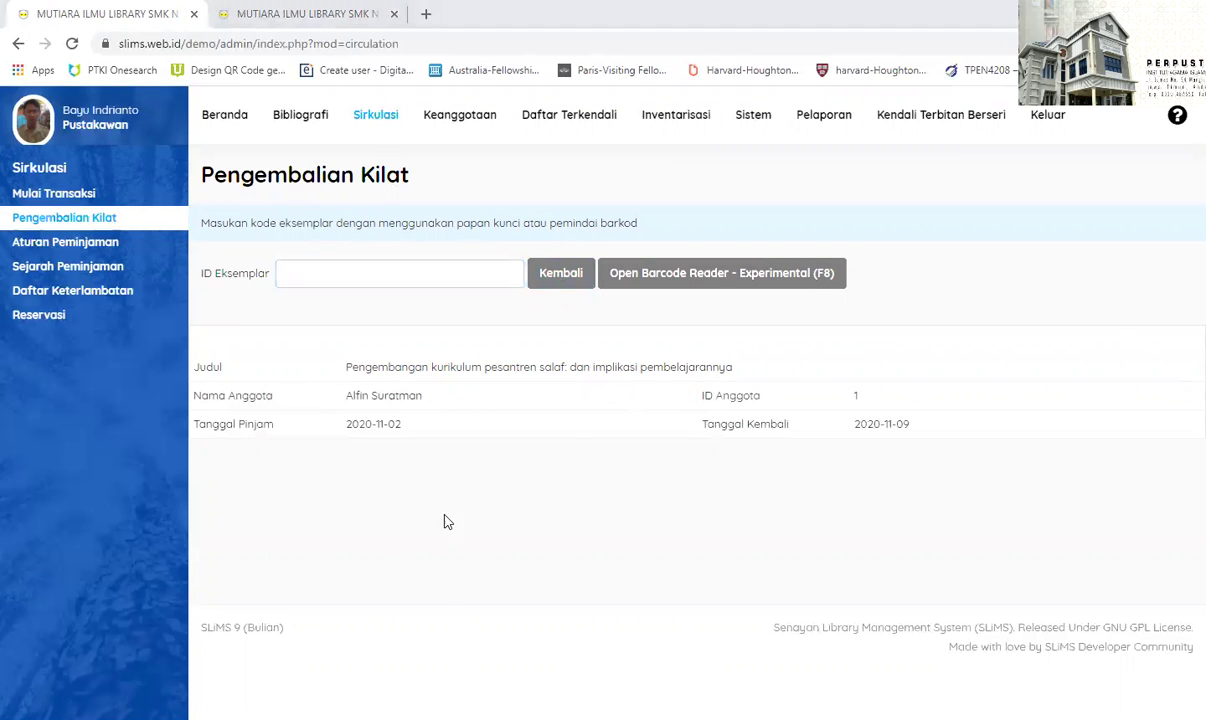
- Copy the code P00005S from the loan history and return that copy through quick return
left_click(300, 14)
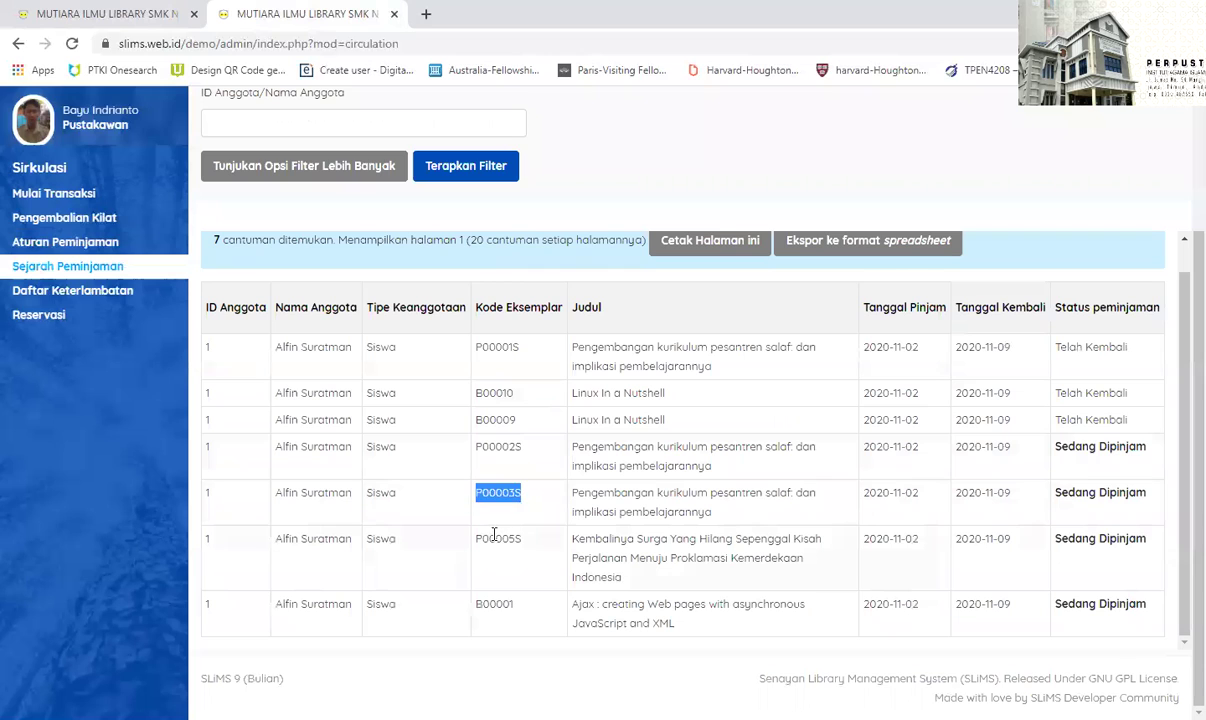
double_click(497, 538)
key("ctrl+c")
left_click(110, 14)
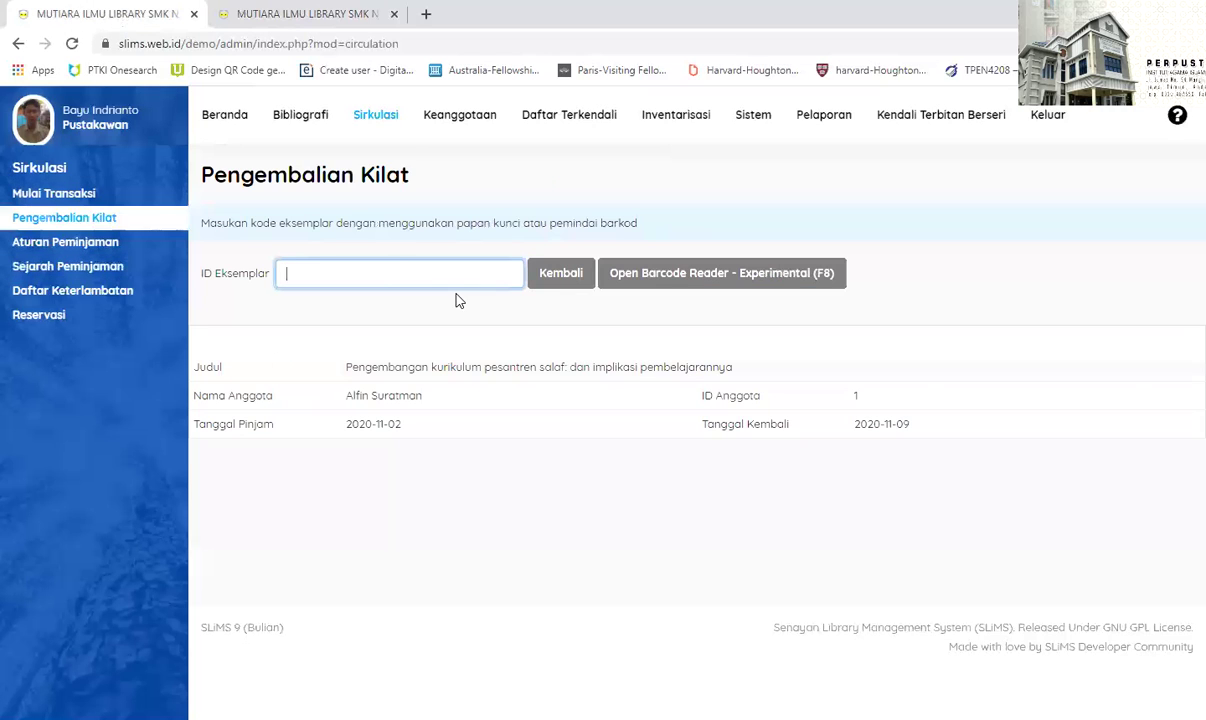
key("ctrl+v")
left_click(558, 280)
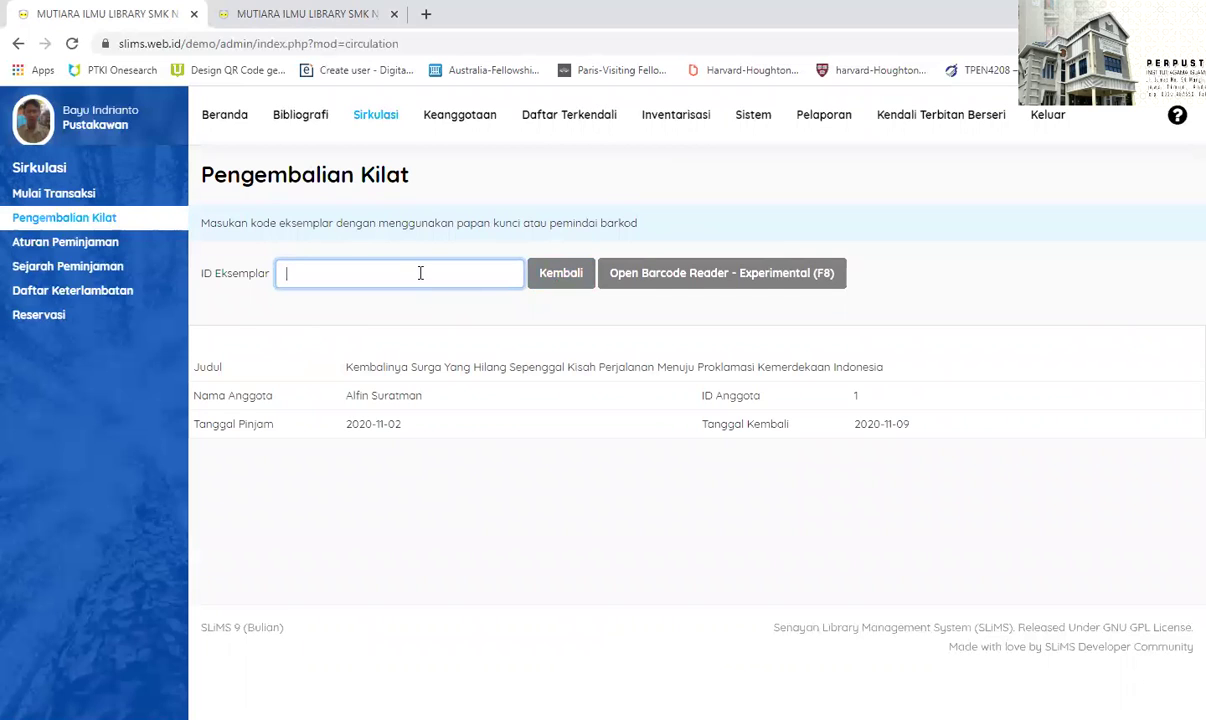
- Try quick return with the incomplete code P00005 and again with the already returned copy P00005S
key("ctrl+v")
key("BackSpace")
left_click(452, 553)
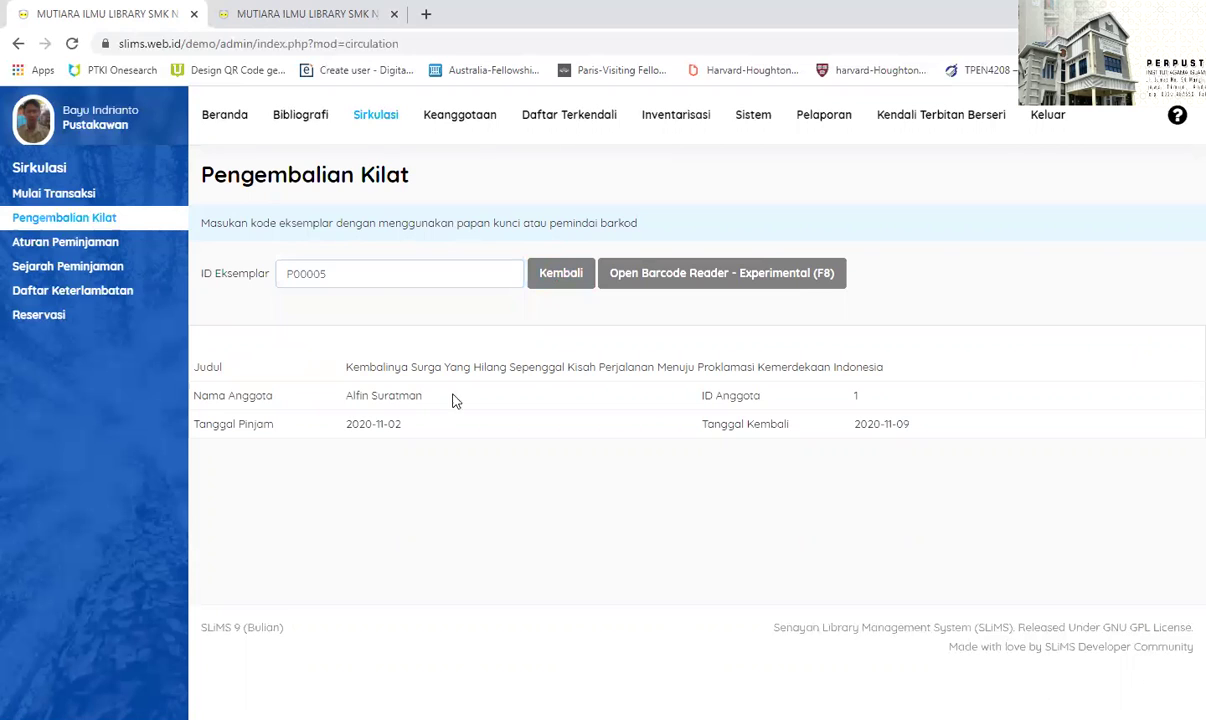
left_click(552, 280)
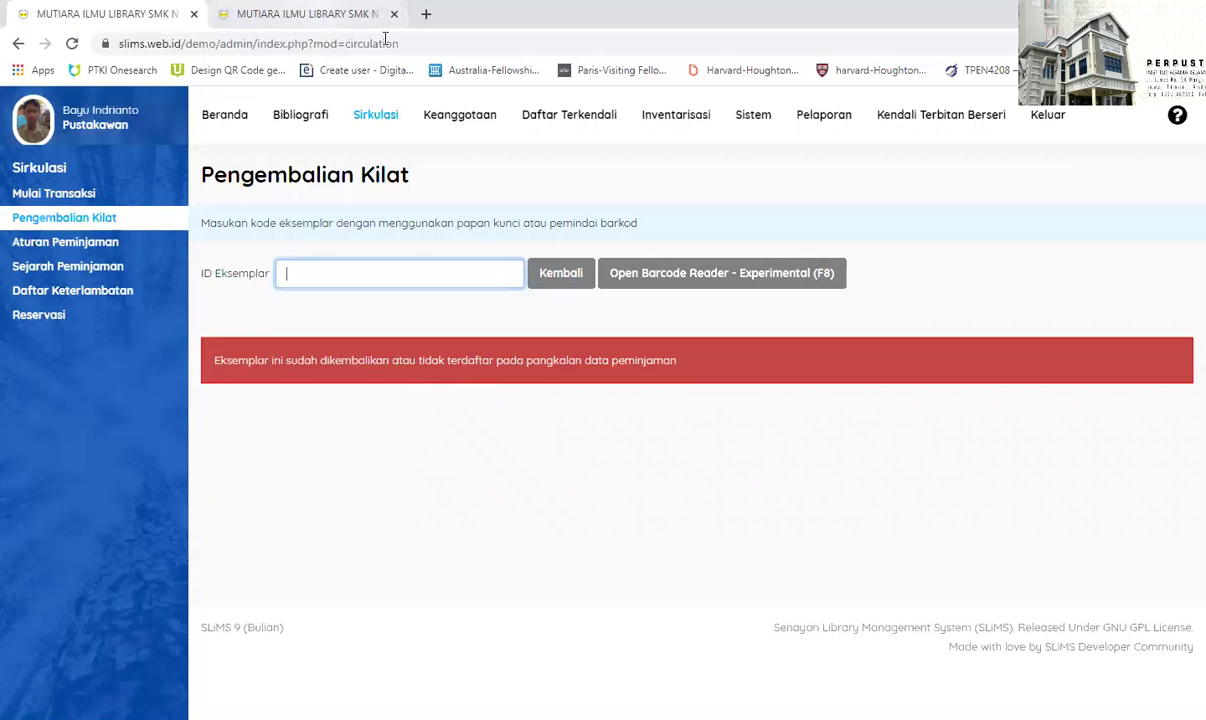
type("P00005S")
left_click(589, 274)
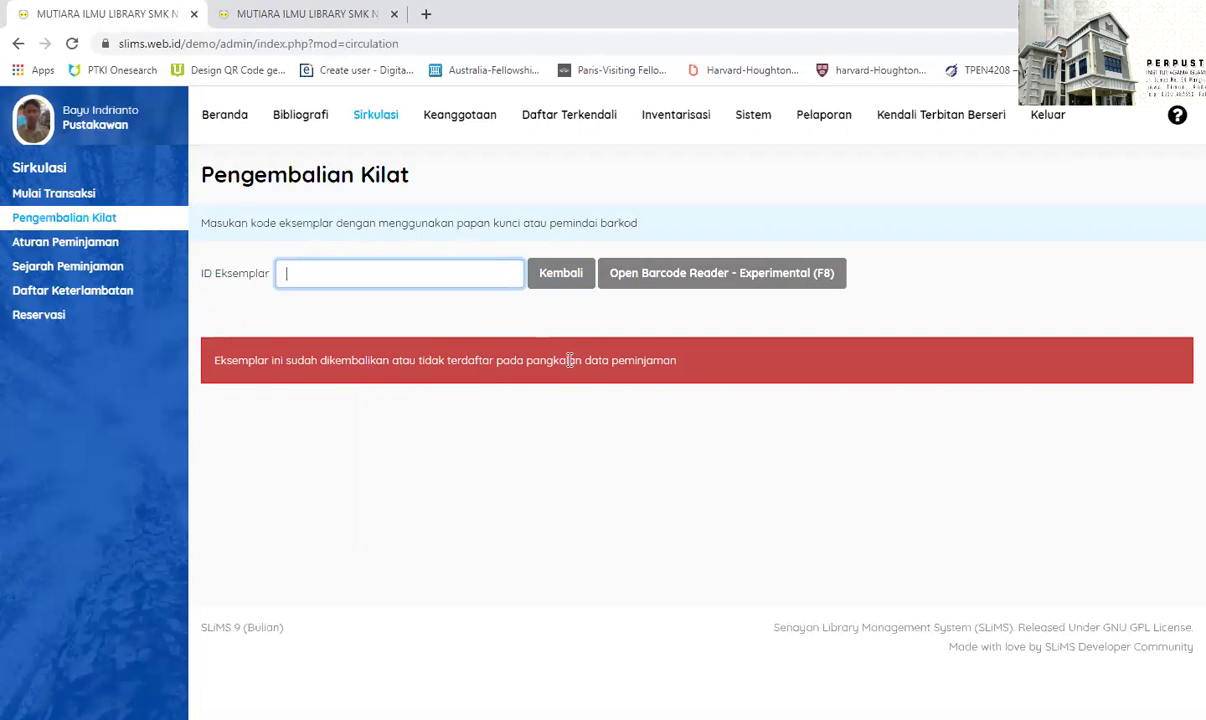
left_click_drag(217, 364, 714, 364)
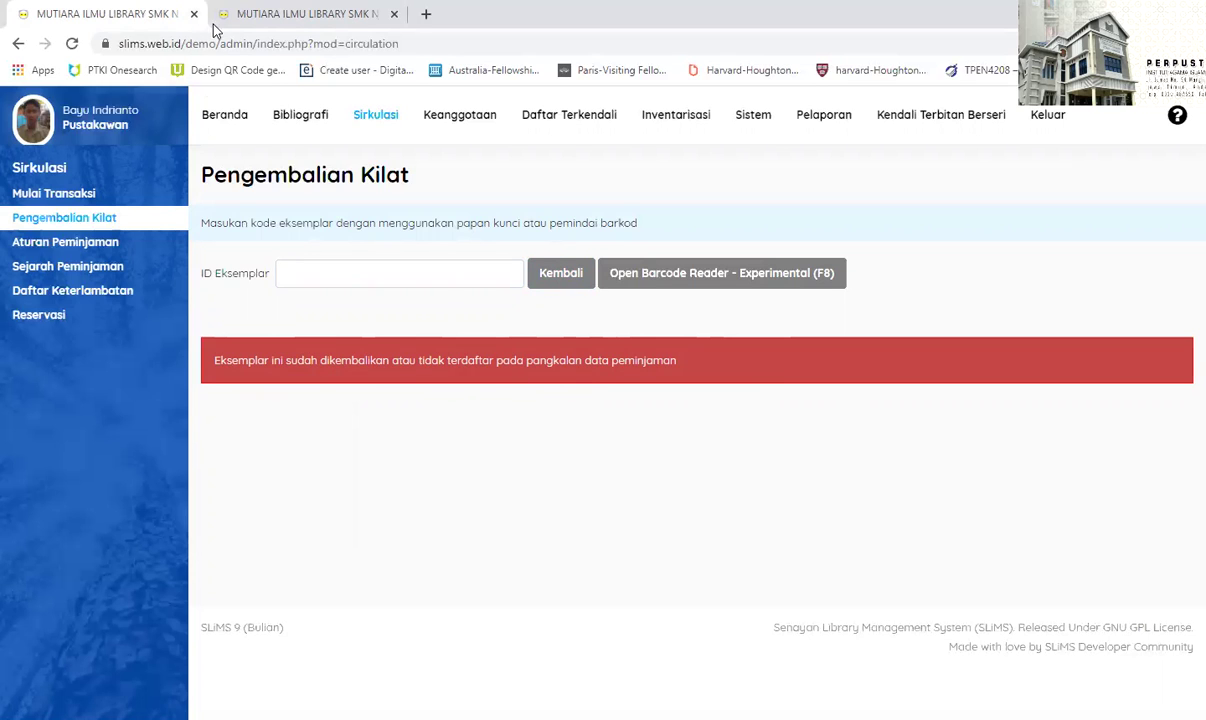
- Take the code B00001 from the loan history and return that copy through quick return
left_click(247, 18)
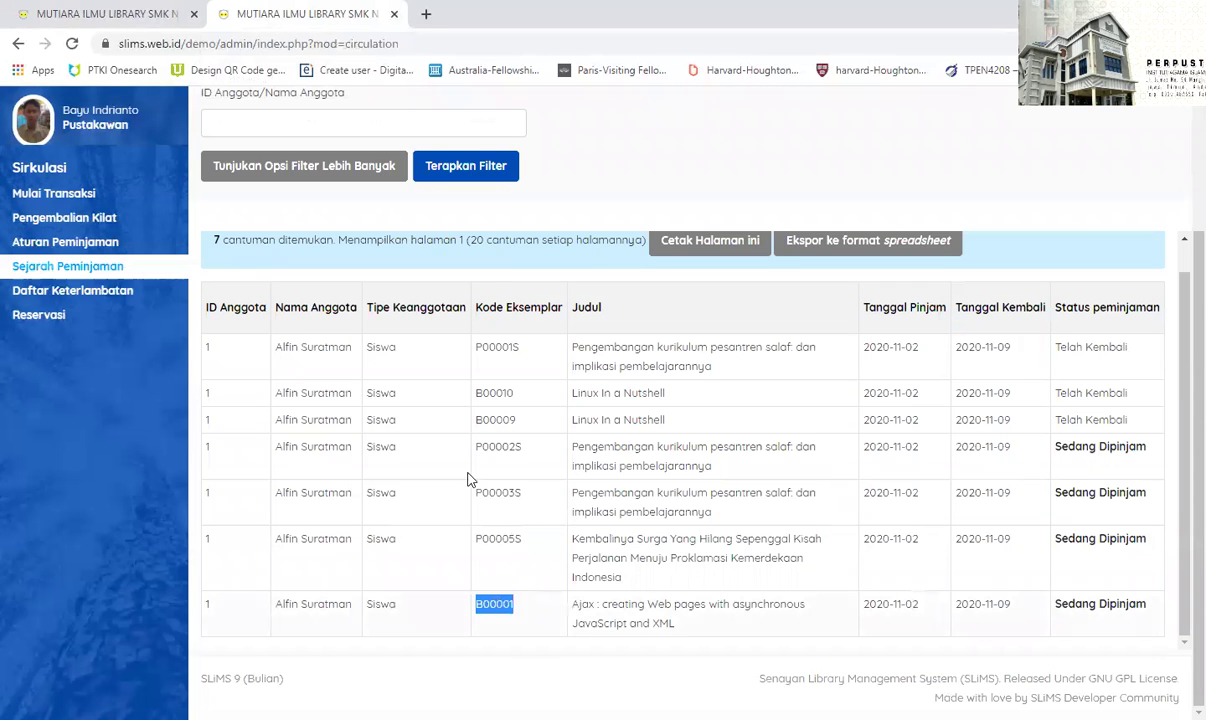
left_click(66, 13)
left_click(318, 270)
type("B00001")
left_click(547, 277)
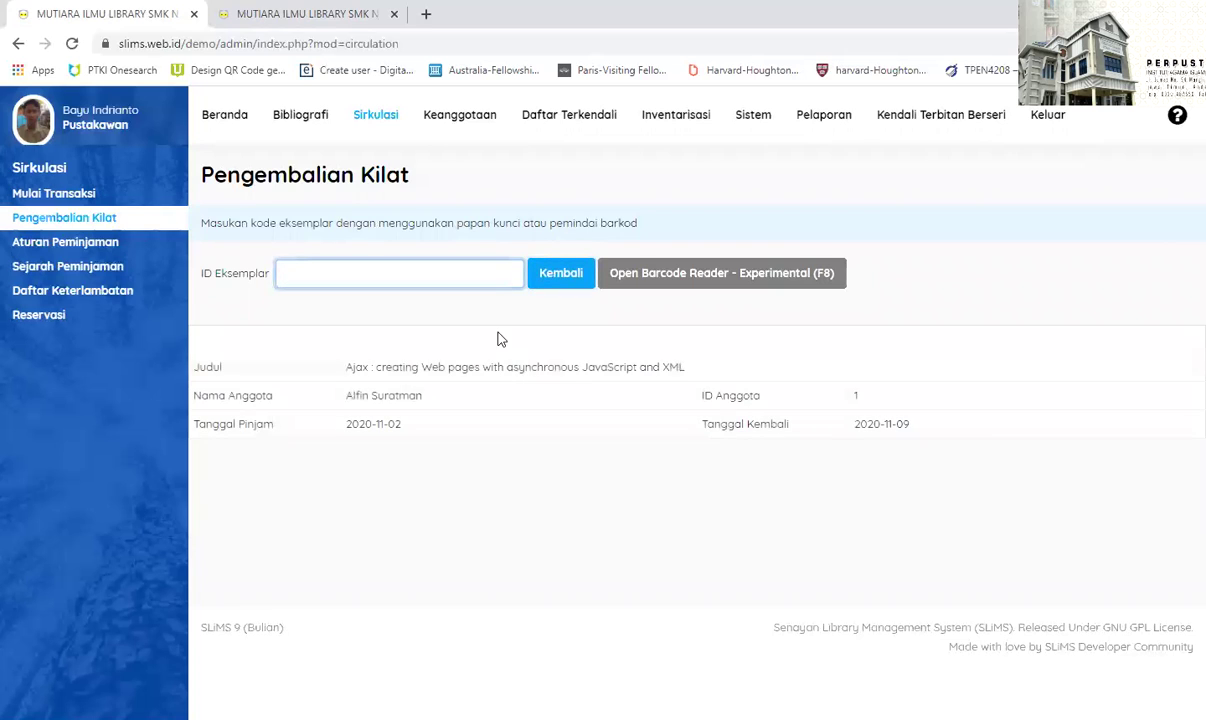
- Reload the loan history to check the loan status of all copies, and log out of the library system
left_click(310, 18)
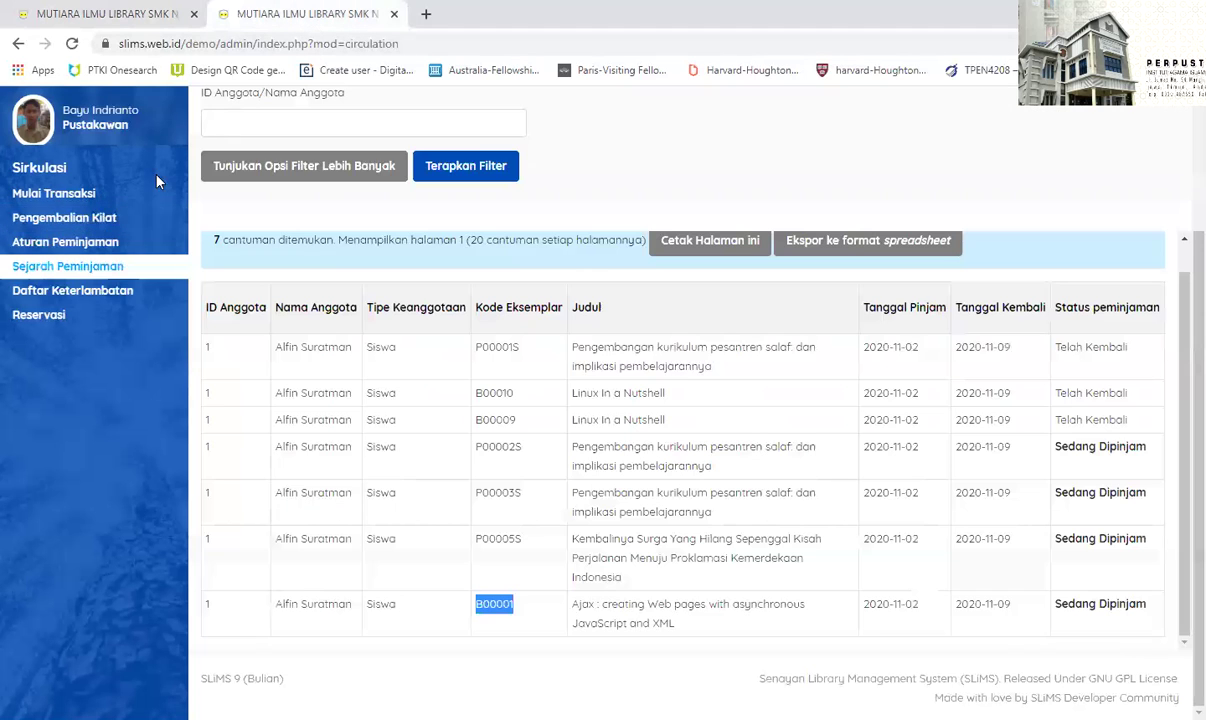
left_click(68, 269)
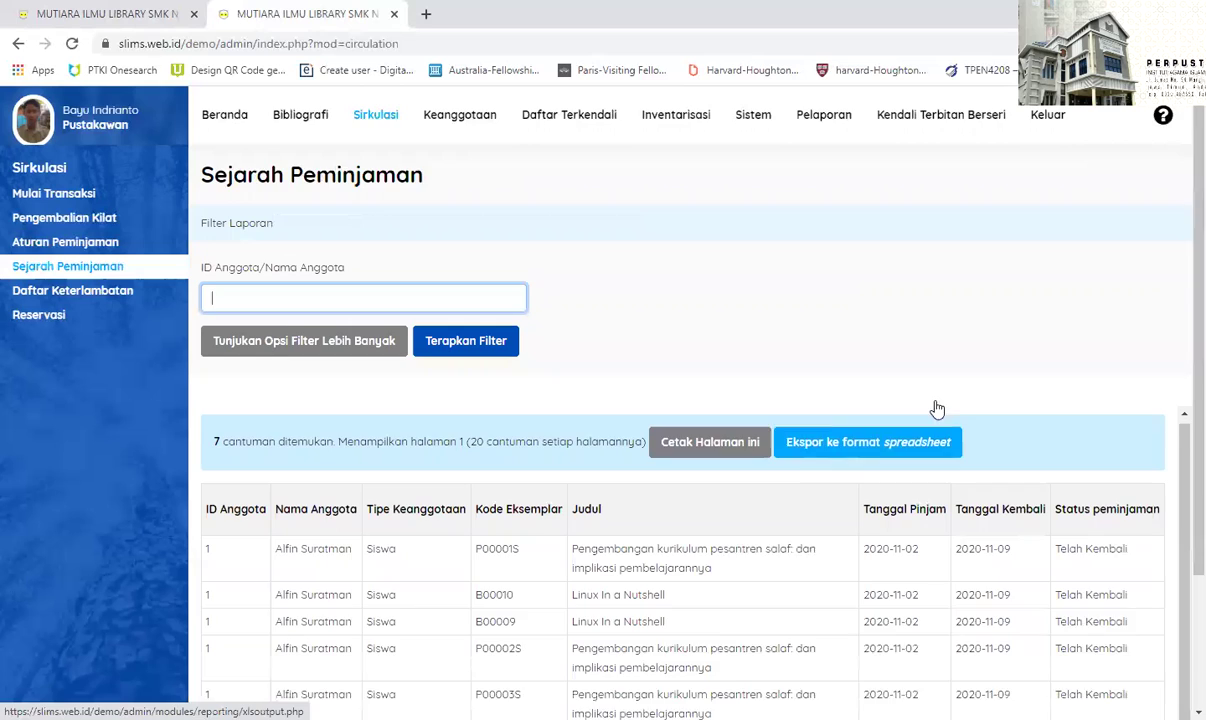
scroll(1182, 527, "down", 3)
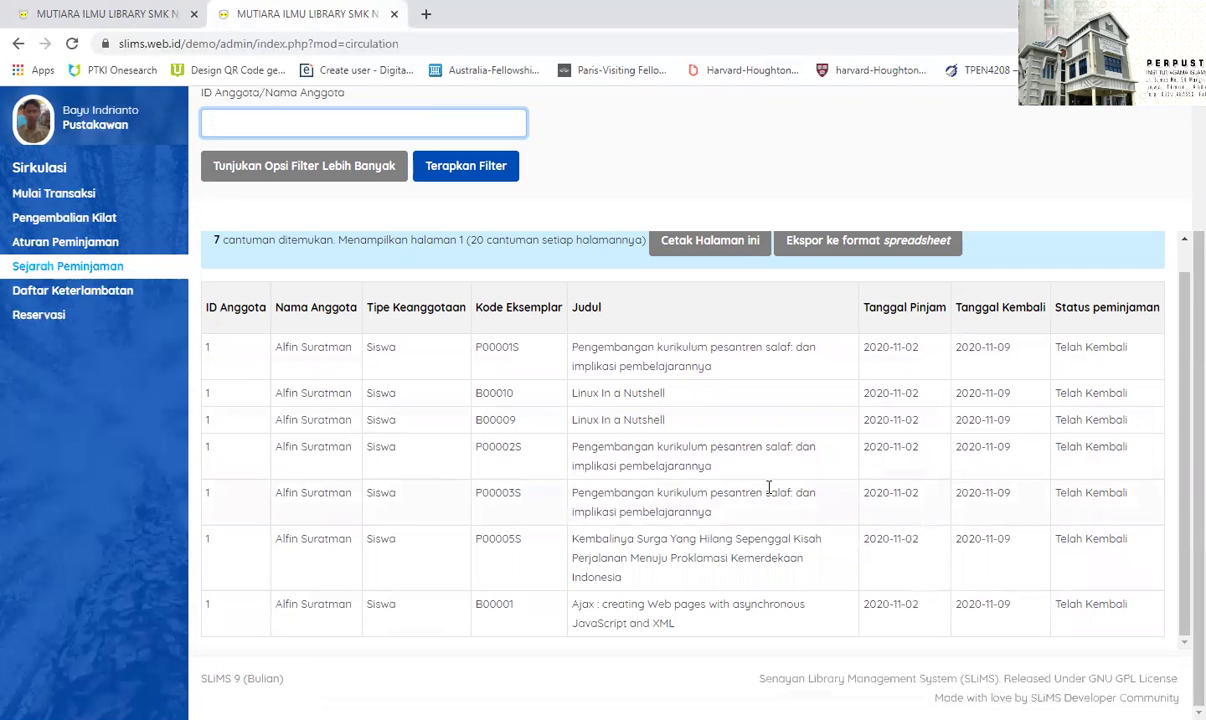
scroll(326, 412, "up", 2)
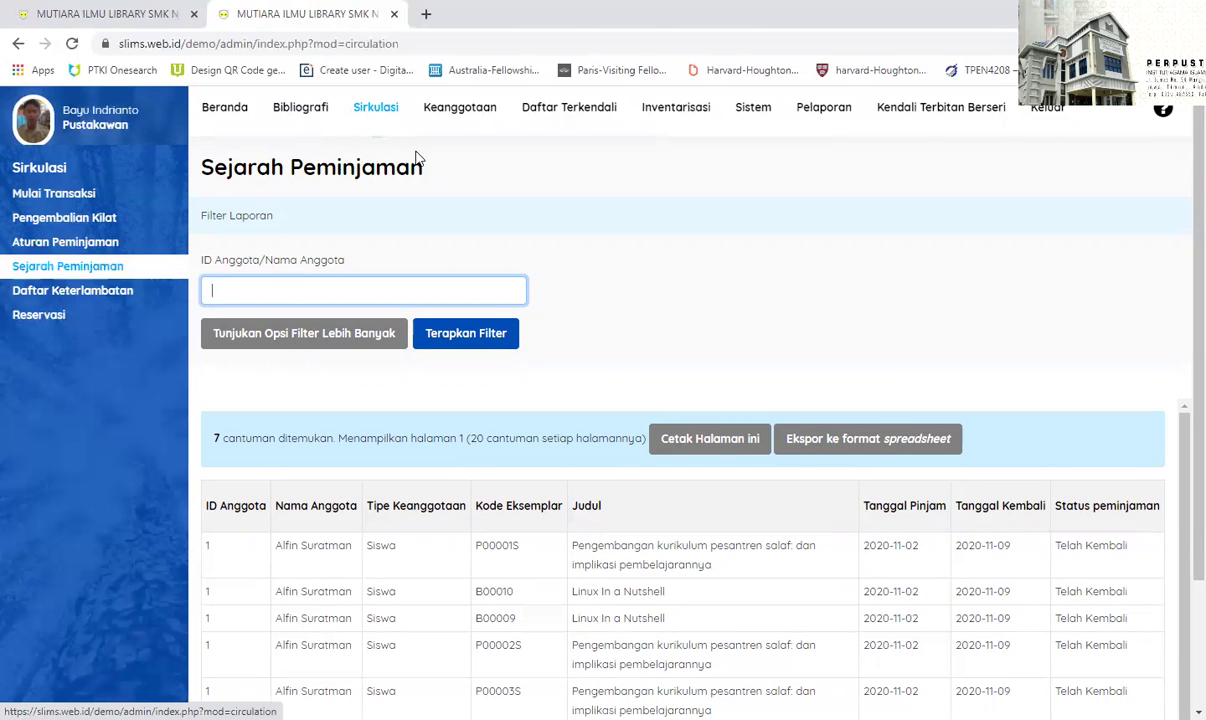
left_click(1050, 117)
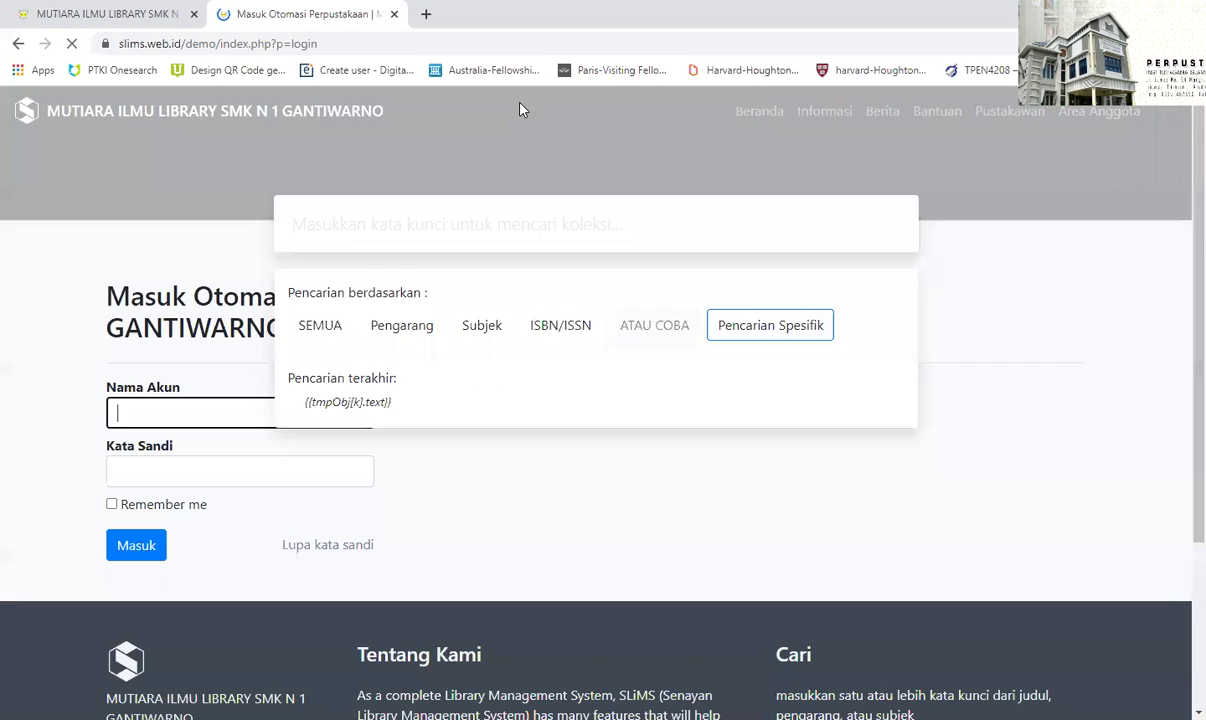